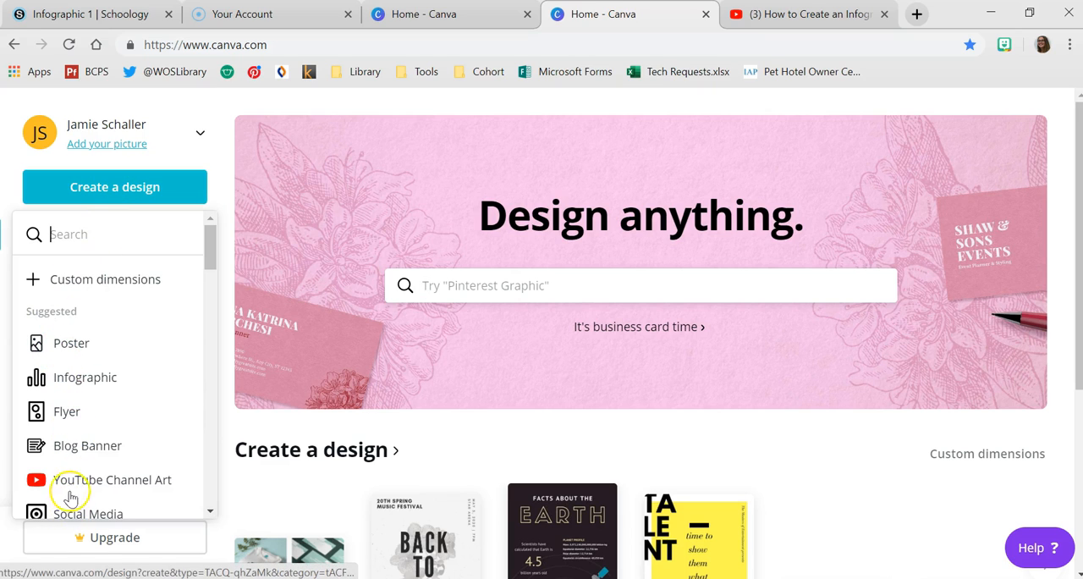
- Create a new infographic design and apply the navy and orange "Keeping the Creative Juices Flowing at Home" template
click(88, 379)
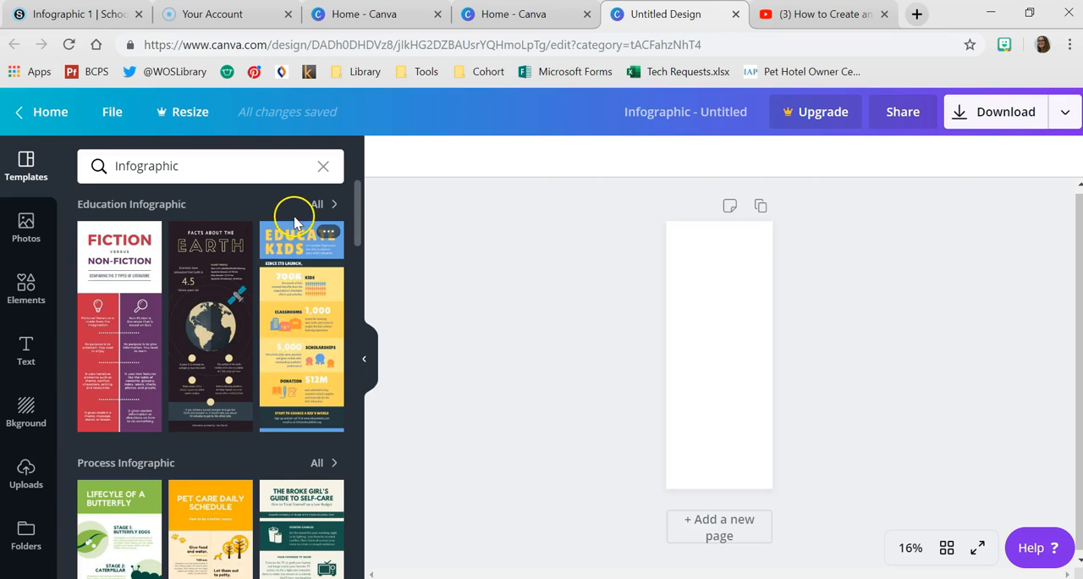
scroll(279, 254, down, 5)
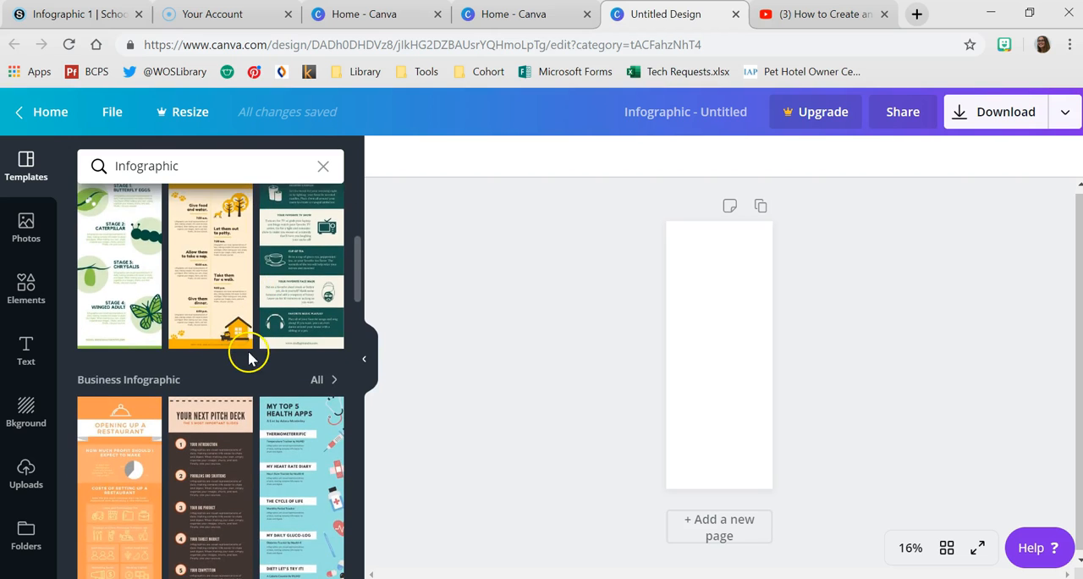
scroll(241, 363, down, 3)
scroll(195, 365, down, 2)
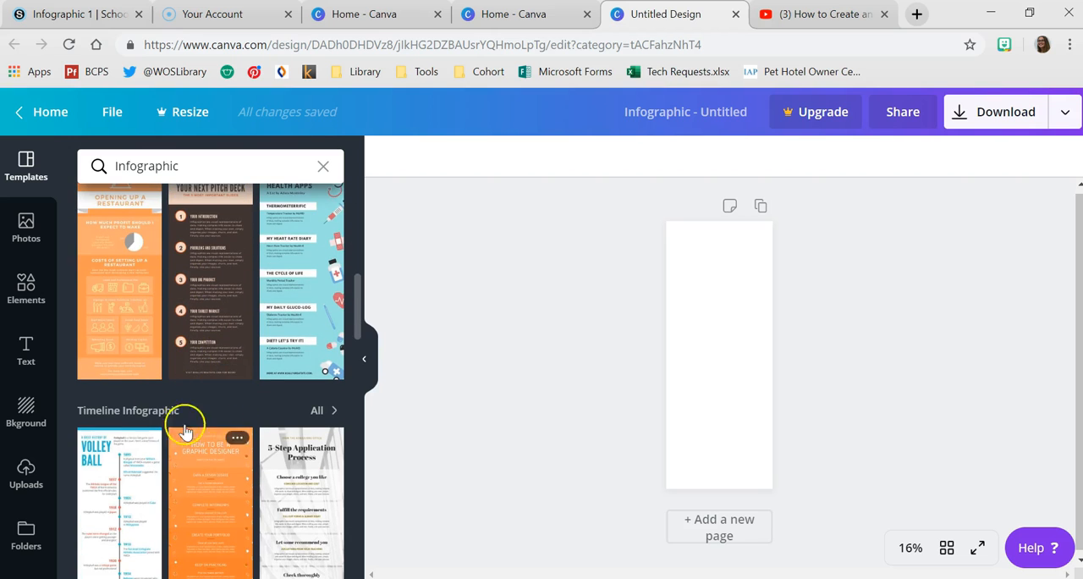
scroll(157, 385, down, 3)
scroll(164, 383, down, 10)
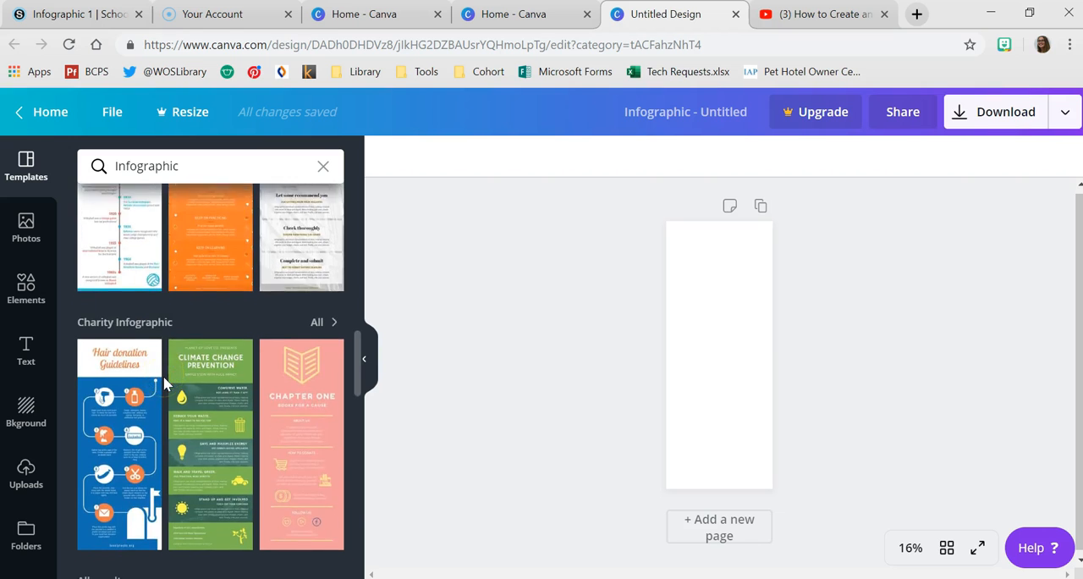
scroll(157, 377, down, 6)
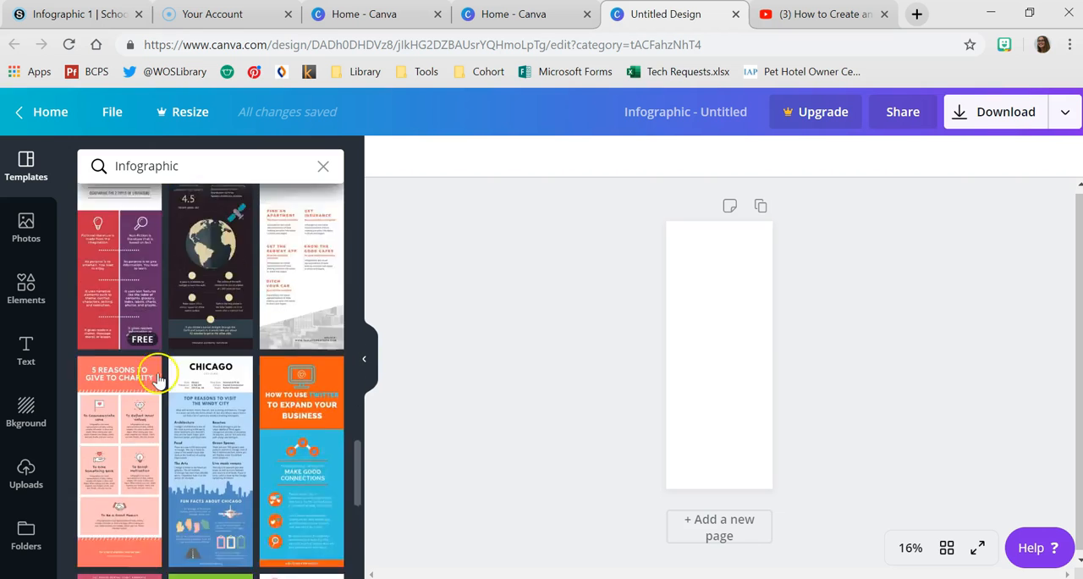
scroll(155, 381, down, 5)
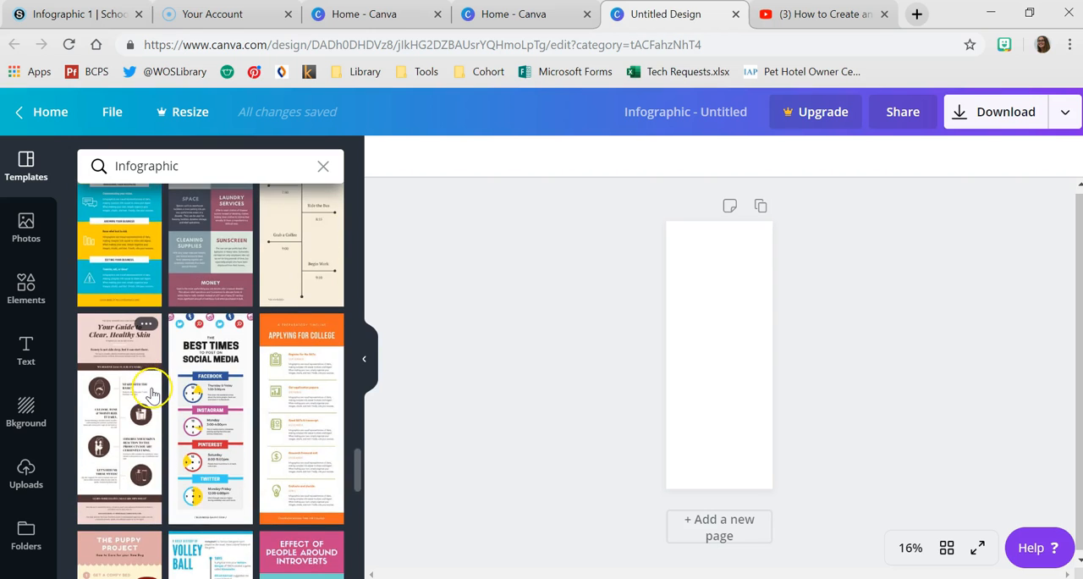
scroll(152, 393, down, 5)
scroll(148, 398, down, 5)
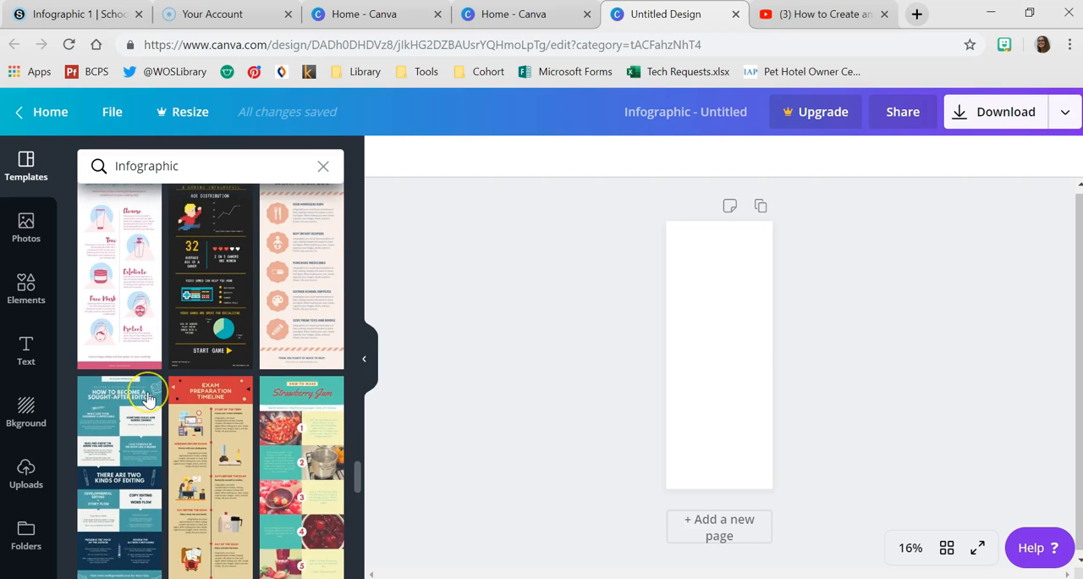
scroll(148, 397, down, 2)
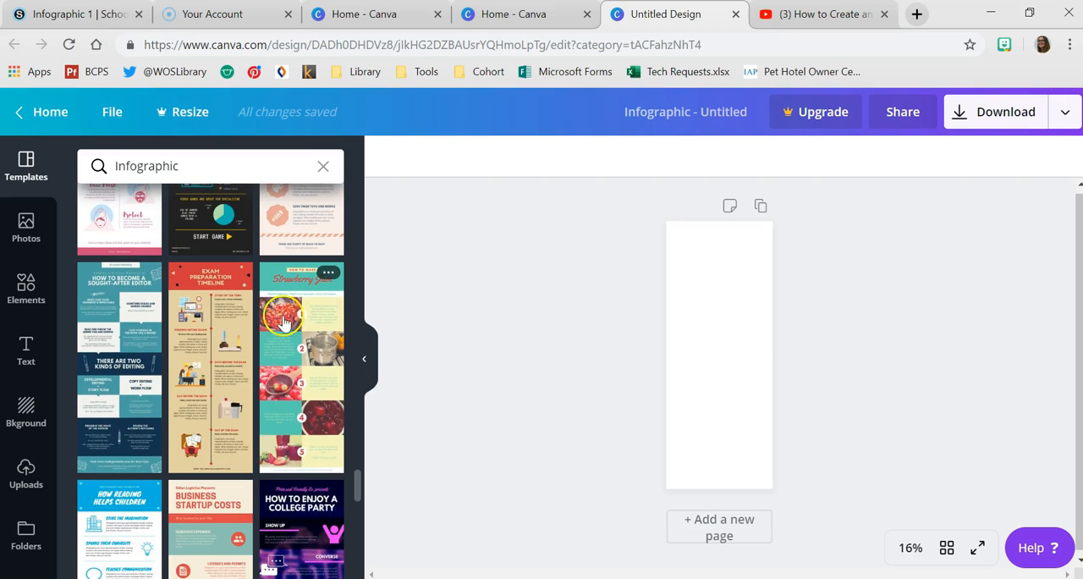
scroll(110, 303, down, 2)
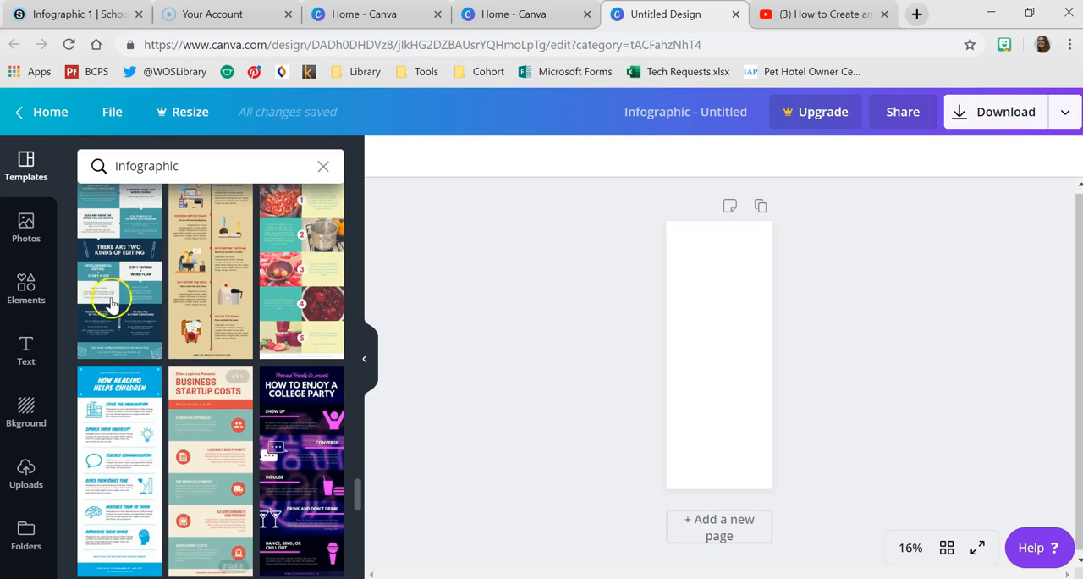
scroll(112, 306, down, 5)
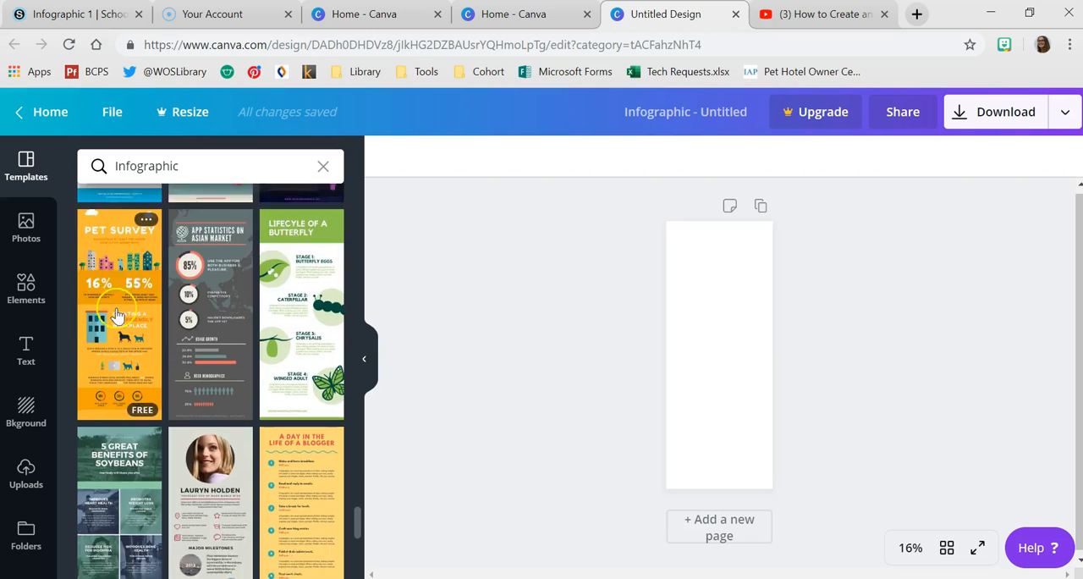
scroll(117, 315, down, 10)
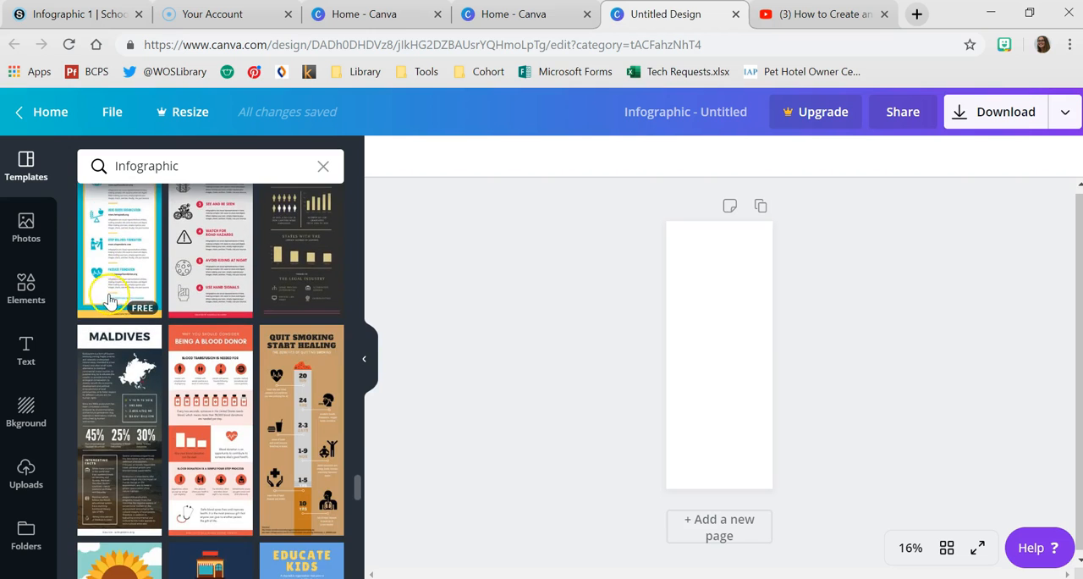
scroll(110, 300, down, 6)
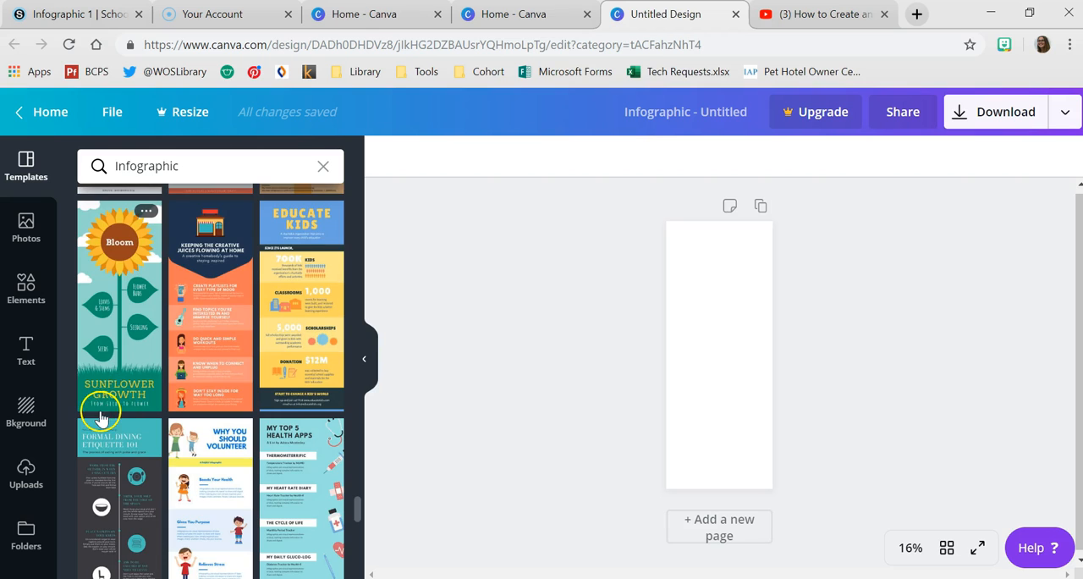
scroll(210, 416, up, 1)
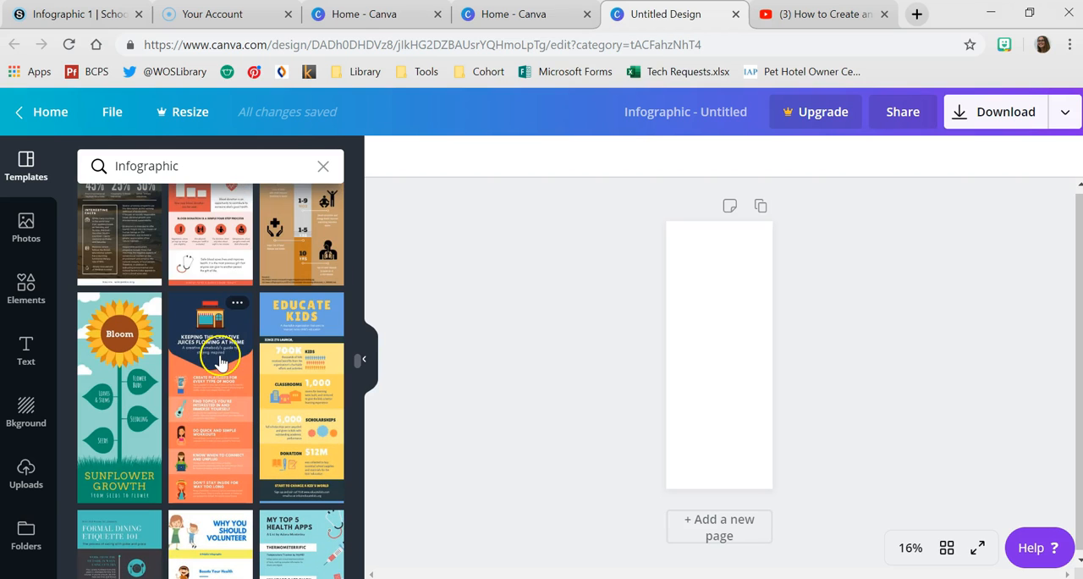
click(220, 363)
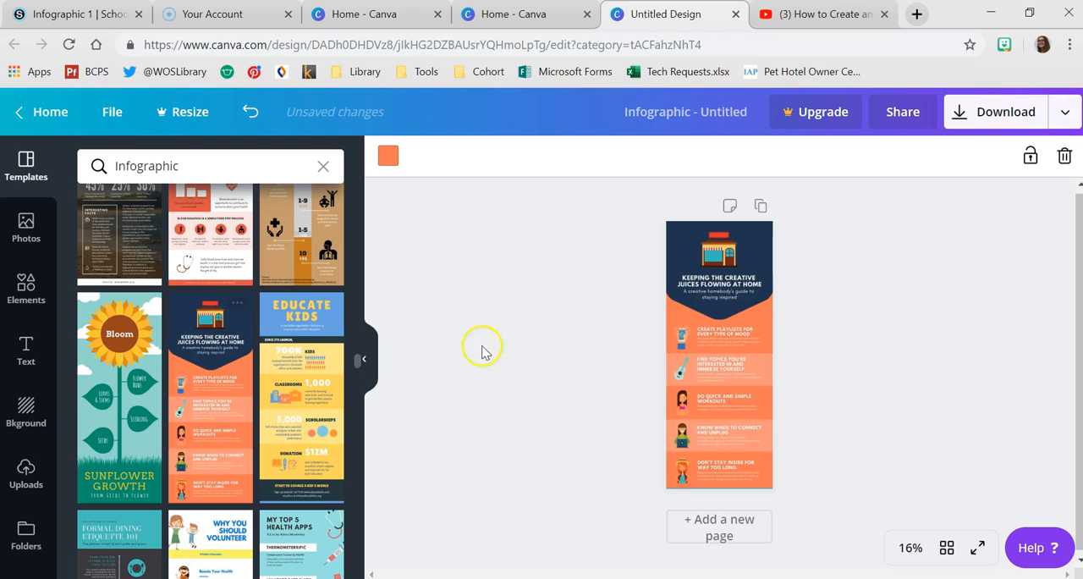
- Collapse the template browser and look over the whole infographic with the canvas zoom set to 25%
click(371, 365)
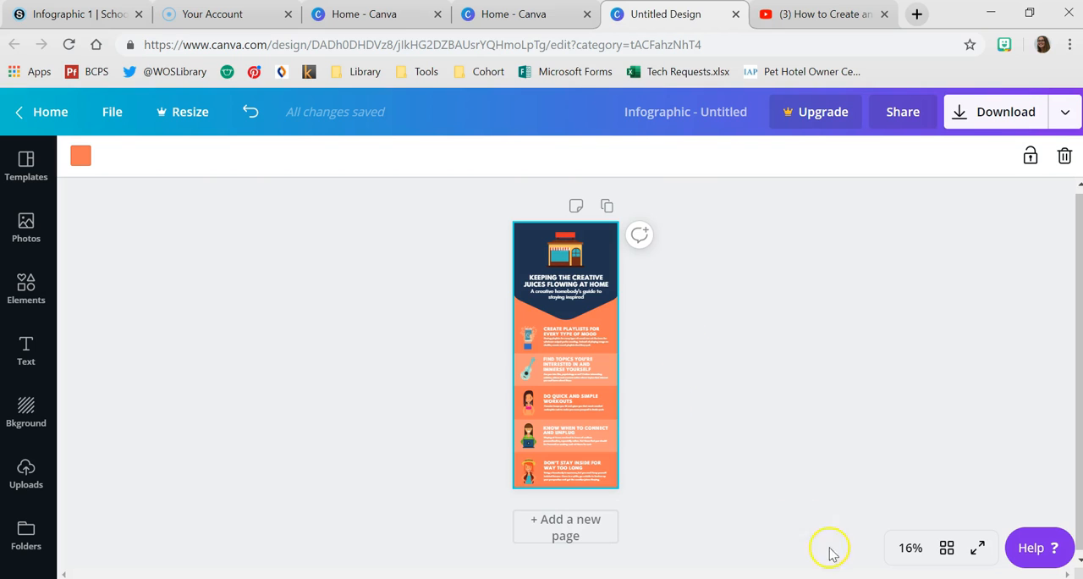
click(910, 549)
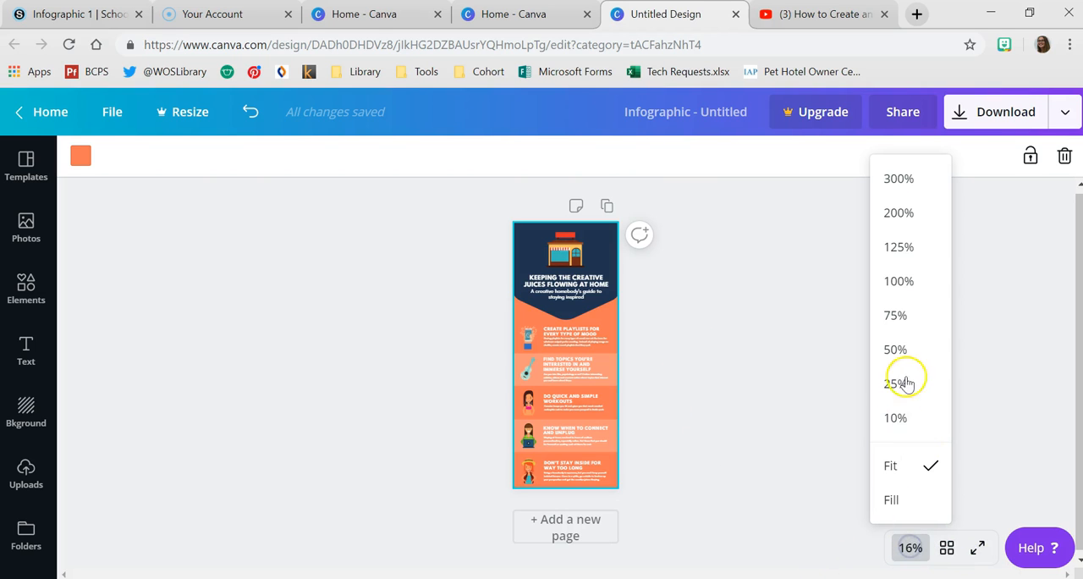
click(933, 281)
scroll(689, 317, up, 5)
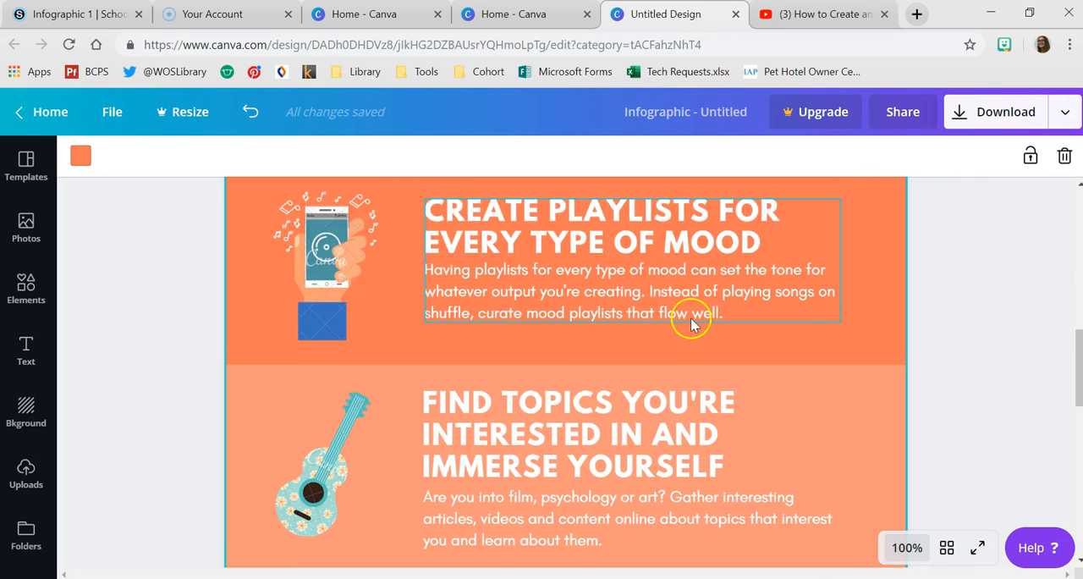
click(551, 453)
drag(565, 471, 557, 449)
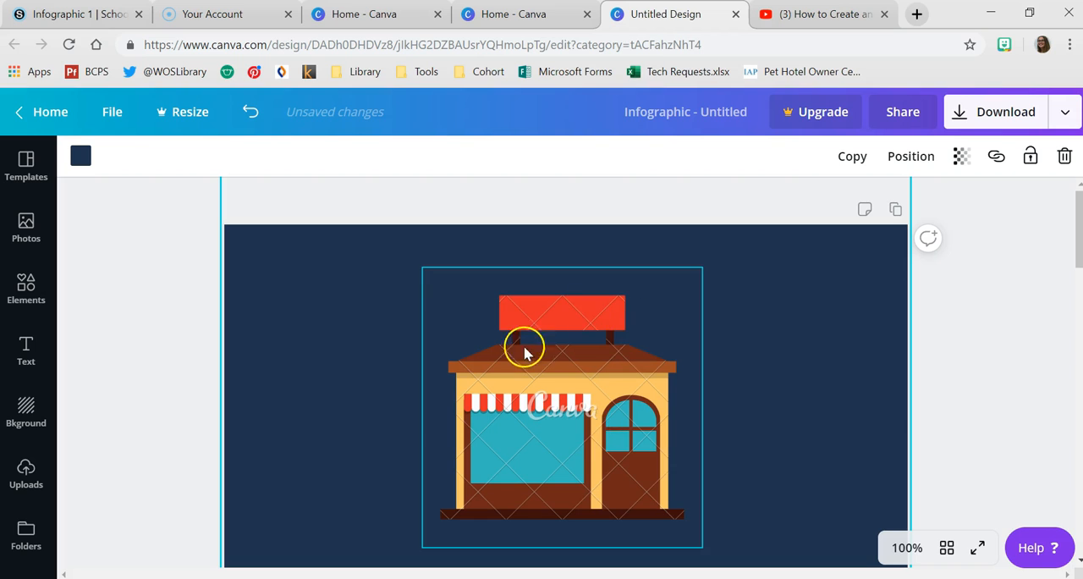
click(907, 548)
click(893, 317)
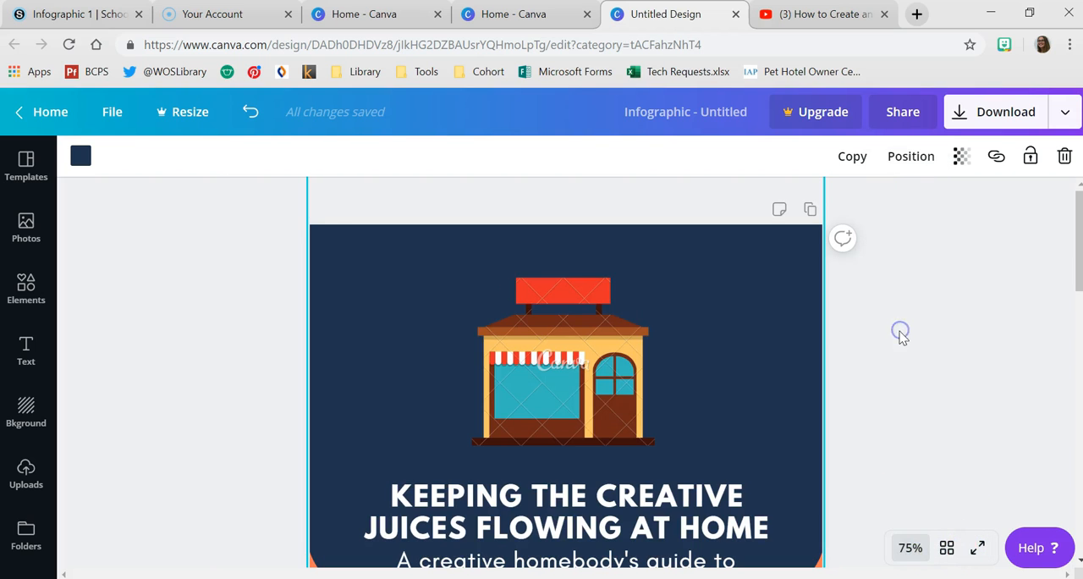
click(910, 550)
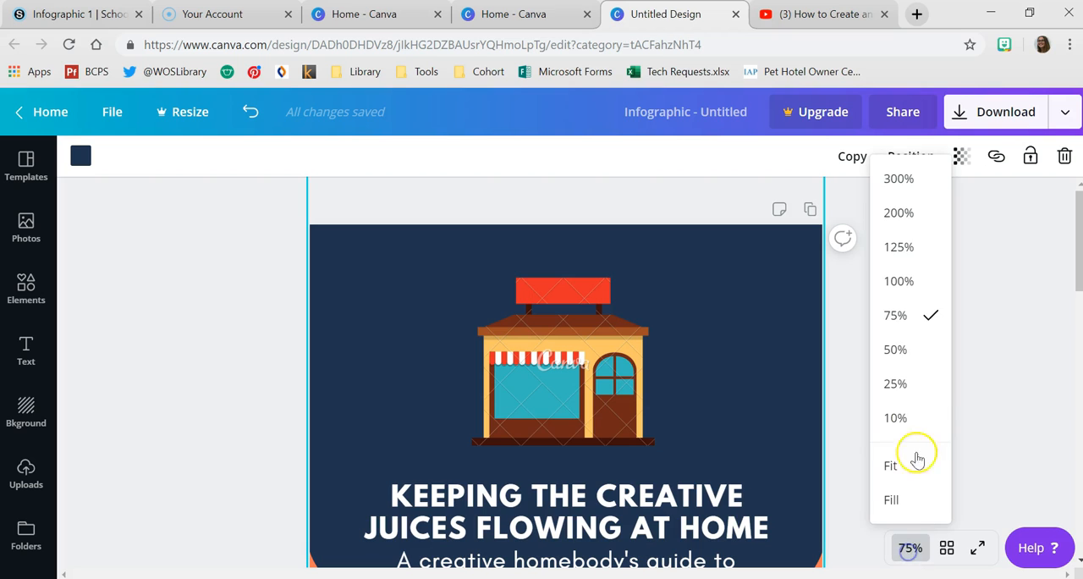
click(907, 382)
scroll(690, 304, down, 3)
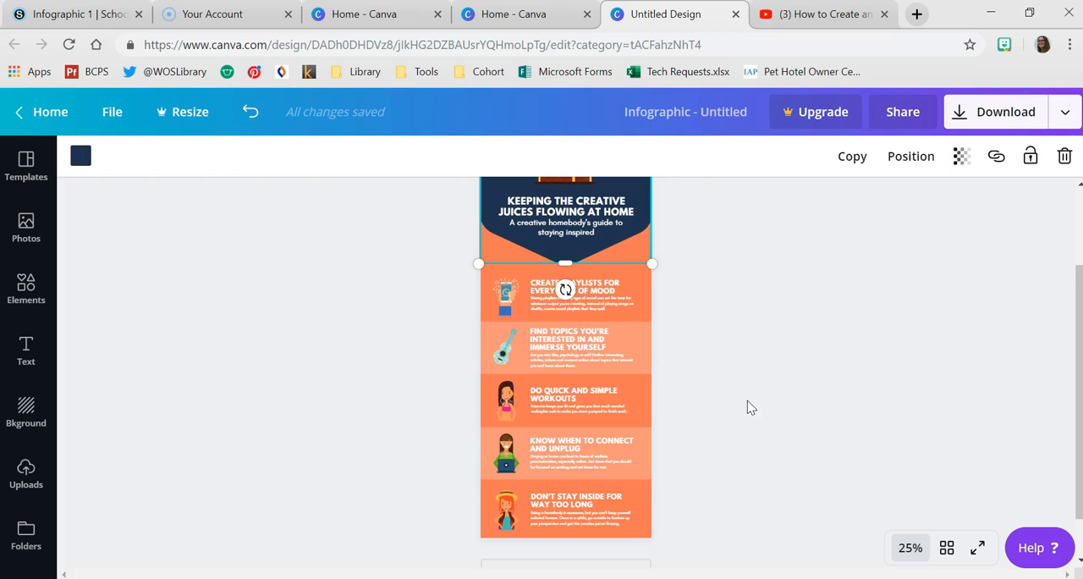
scroll(585, 244, up, 3)
- Delete the shop illustration from the header and replace the heading text with "9 COMPONENTS OF EFFECTIVE INFOGRAPHICS"
click(581, 269)
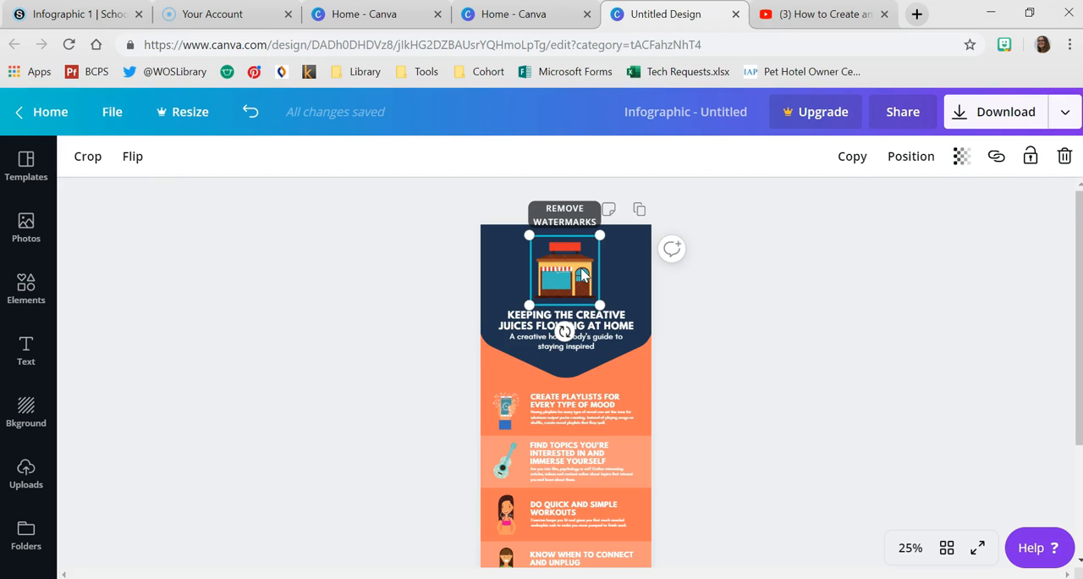
key(Delete)
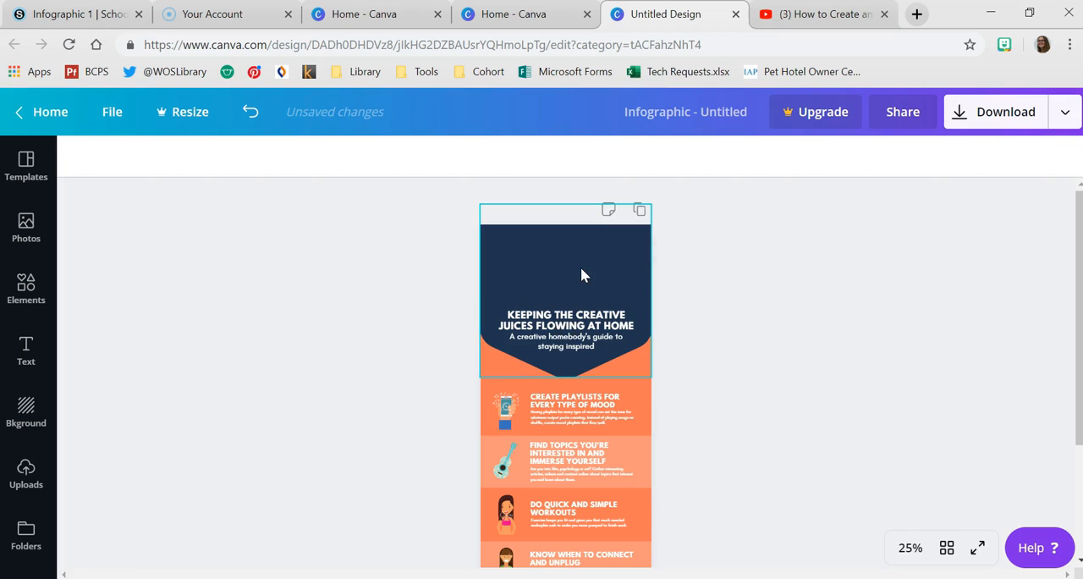
click(564, 318)
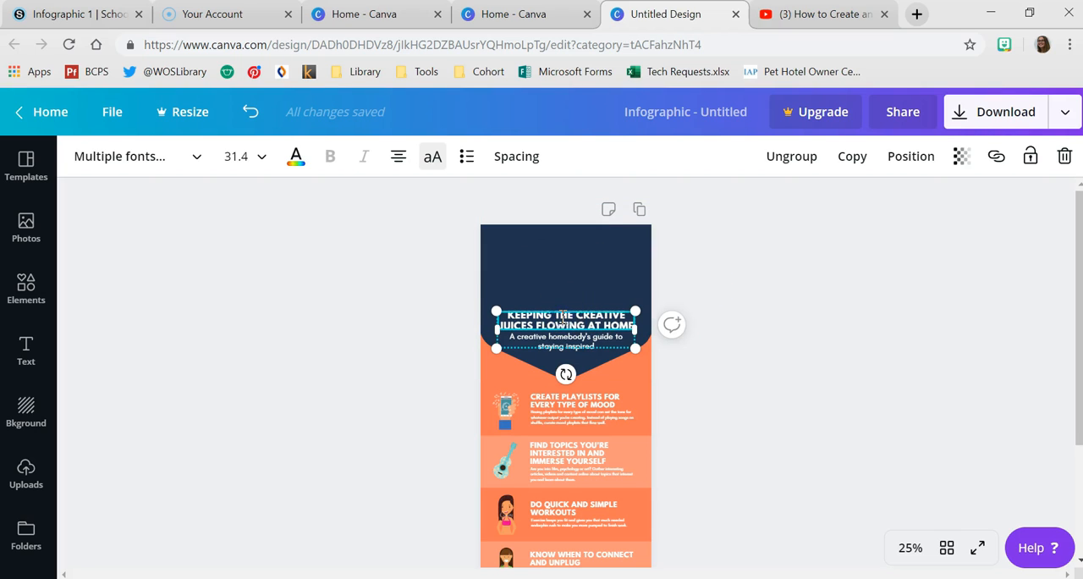
double_click(564, 318)
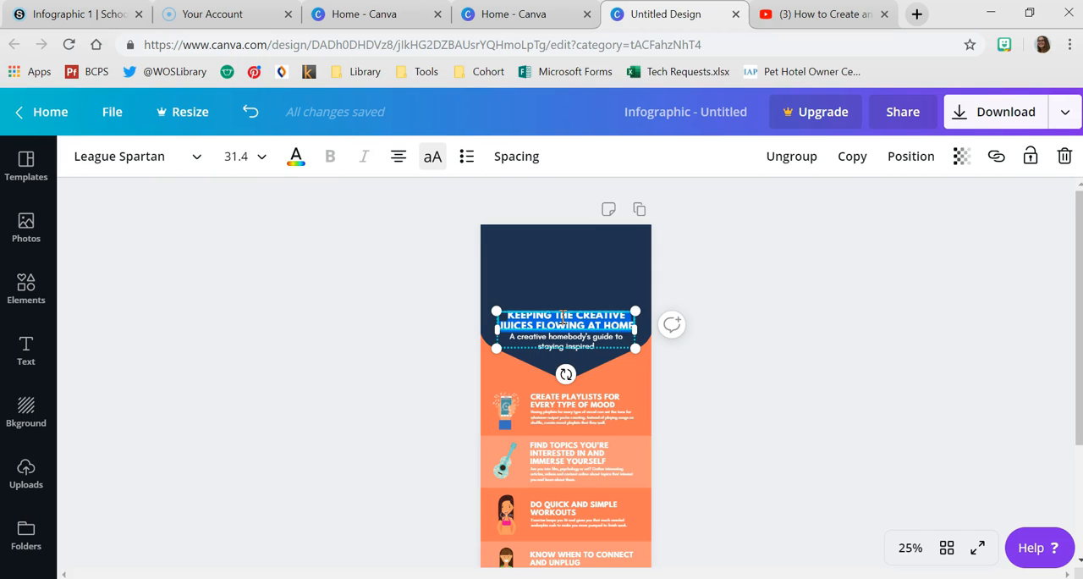
key(BackSpace)
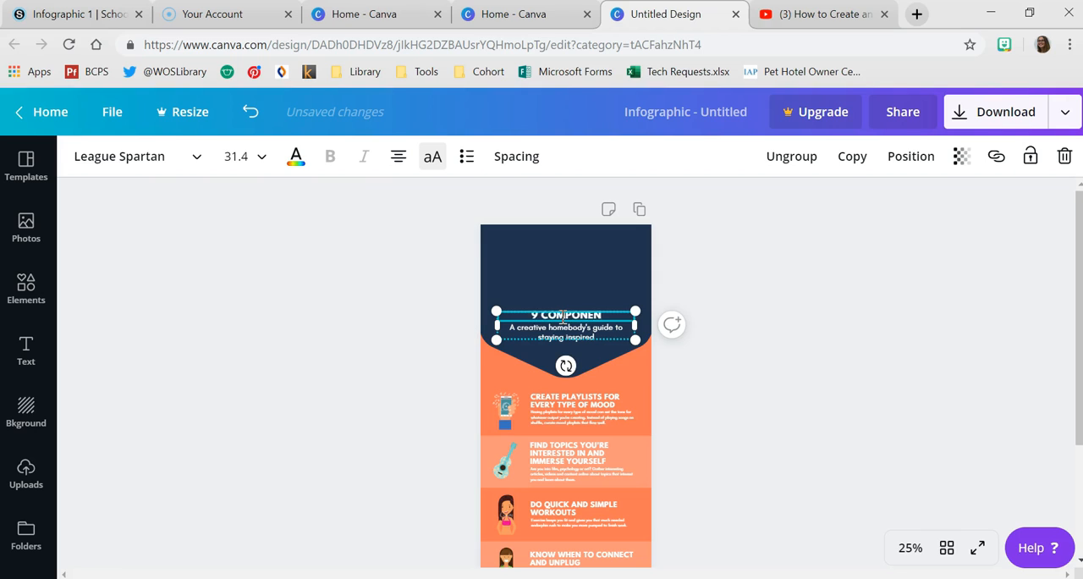
text(9 COMPONENTS OF EFFECTIVE INFOGR)
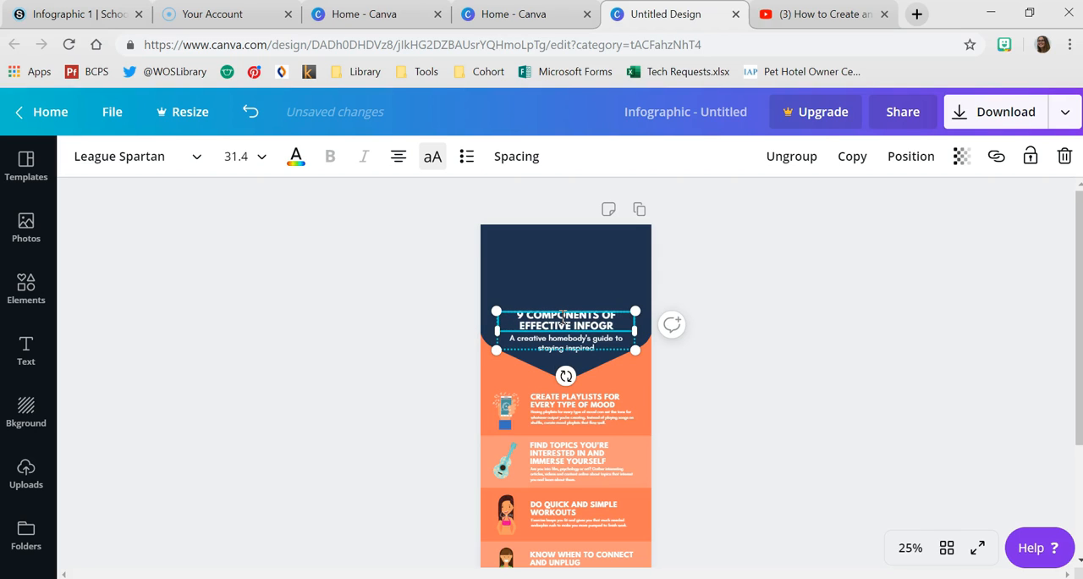
text(APHICS)
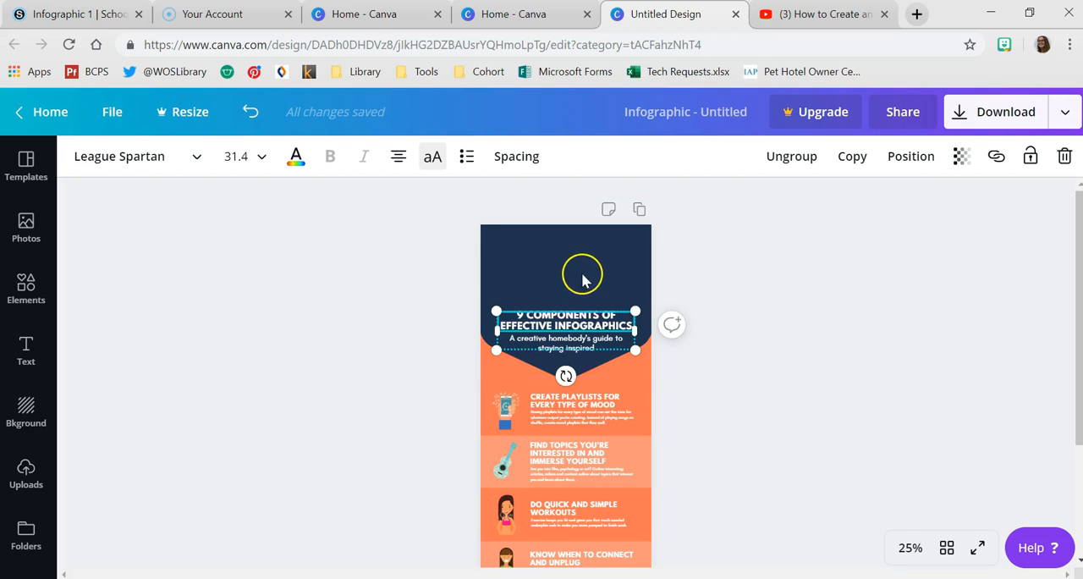
click(729, 337)
- Move the heading group up to the upper edge of the navy header and delete the subtitle text beneath it
drag(578, 320, 579, 238)
click(580, 264)
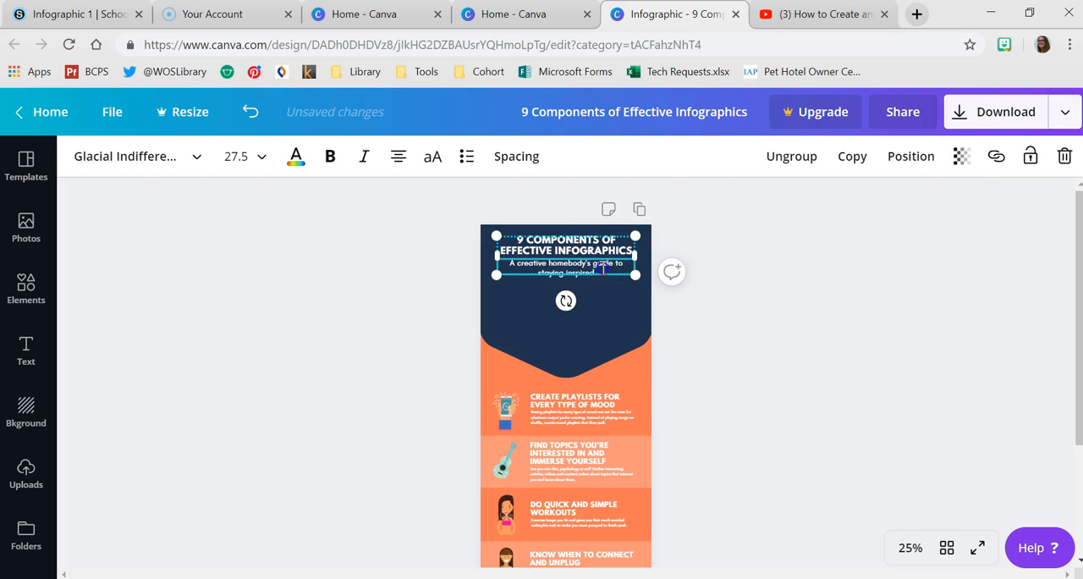
drag(601, 268, 517, 267)
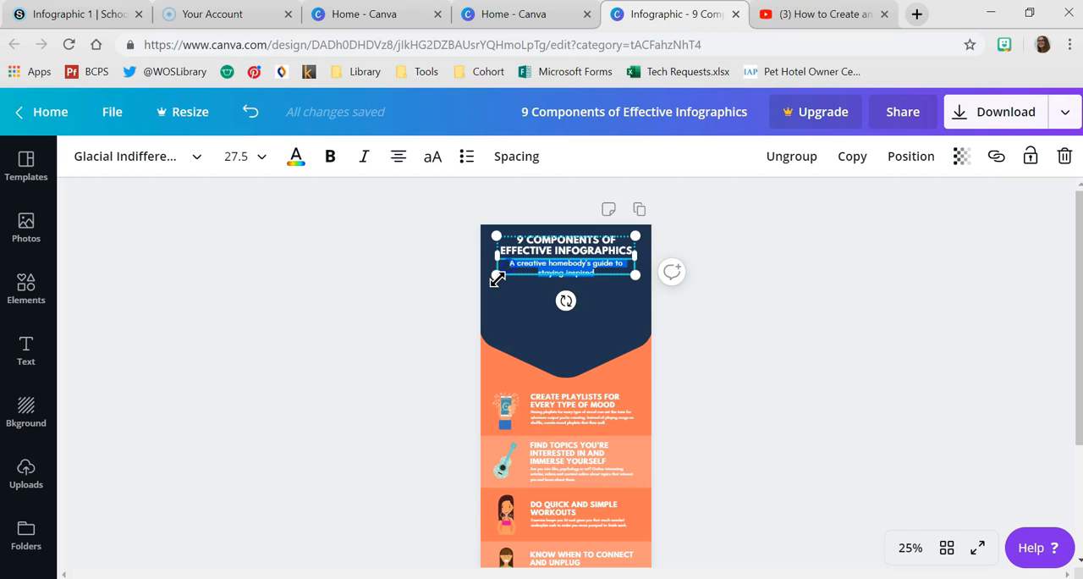
key(BackSpace)
click(968, 327)
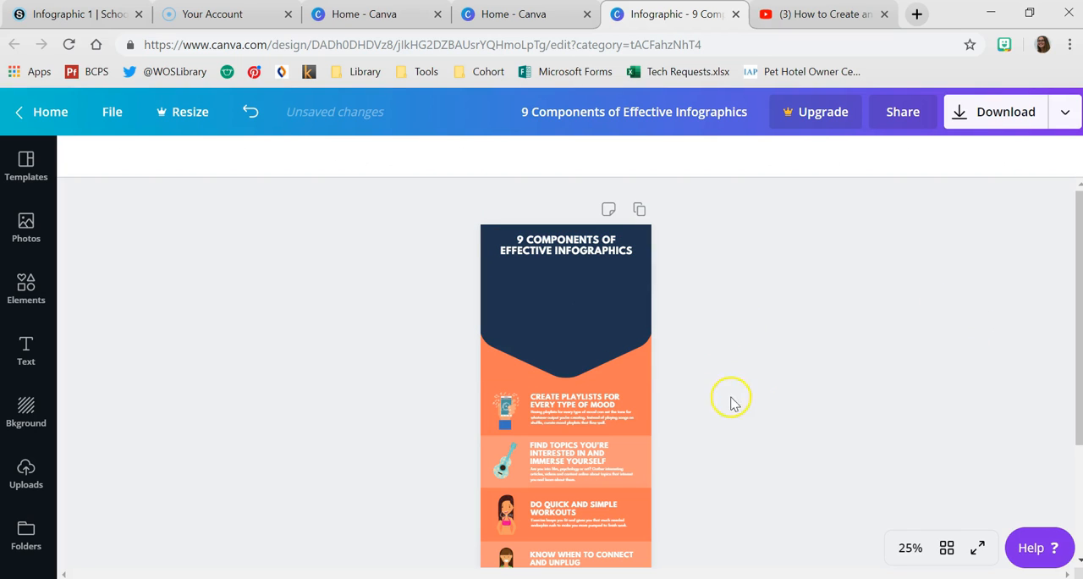
- Shift the navy header shape upward so its point ends a short distance below the heading
click(590, 341)
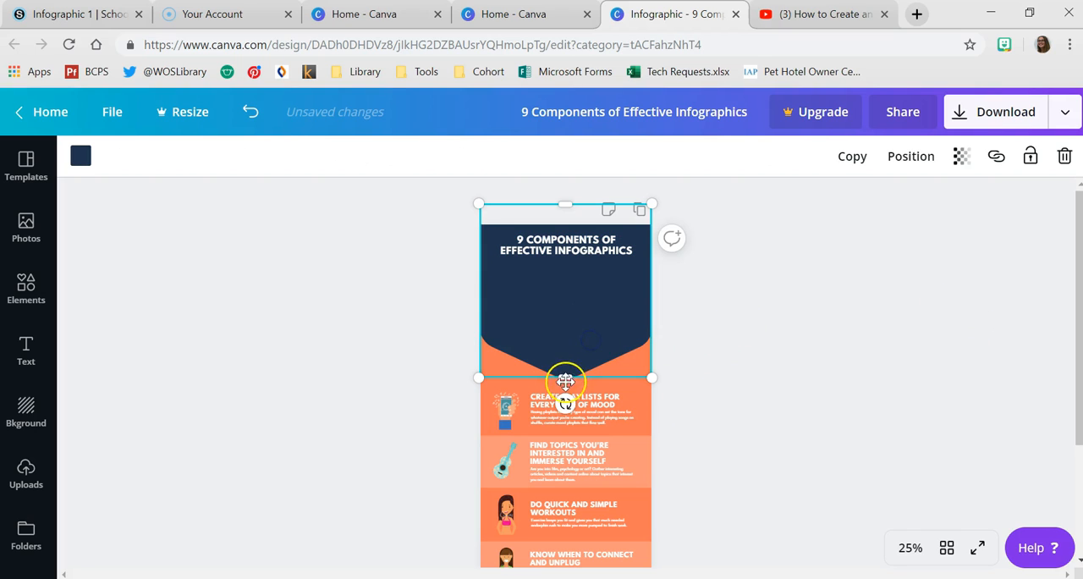
drag(566, 380, 569, 331)
drag(578, 289, 579, 250)
click(745, 341)
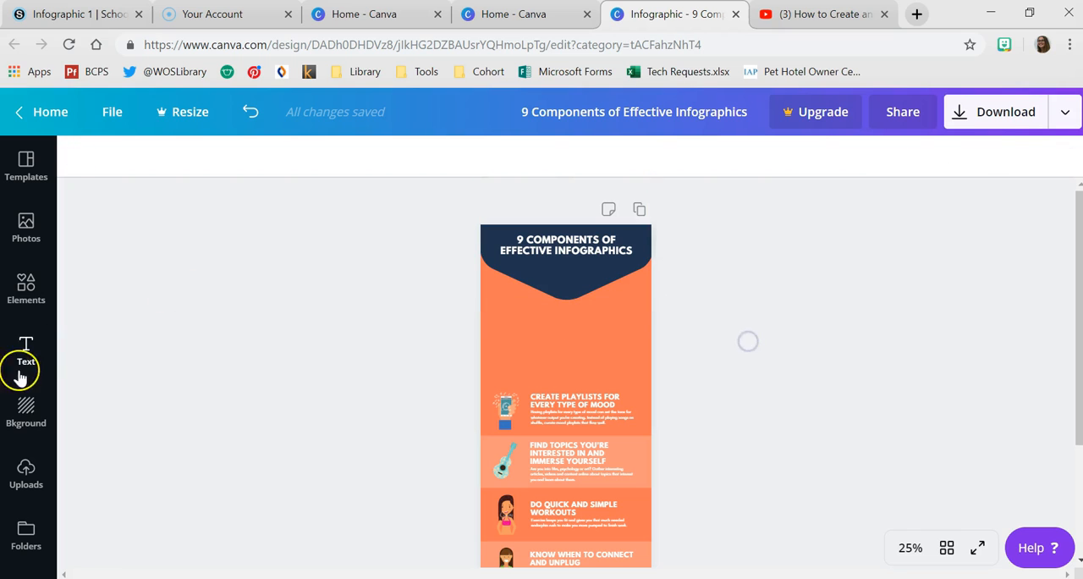
- Browse the element categories and open the full Icons collection
click(26, 282)
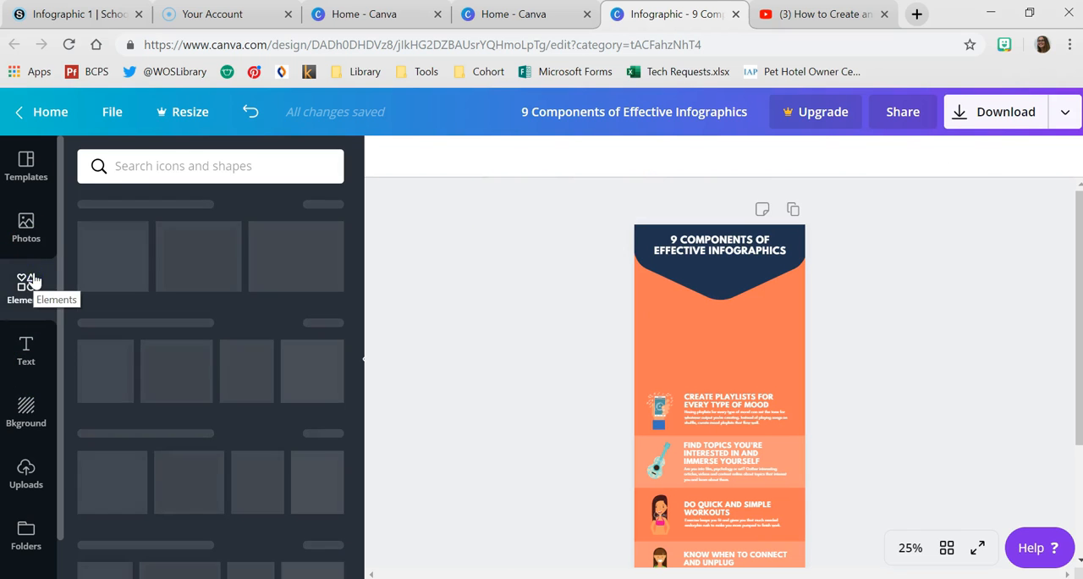
click(136, 166)
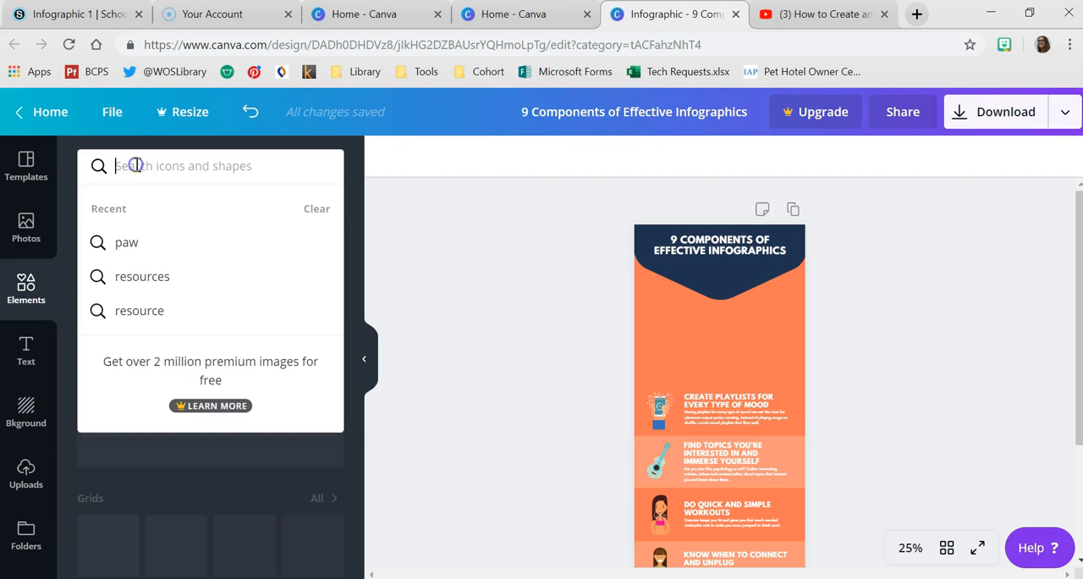
click(429, 317)
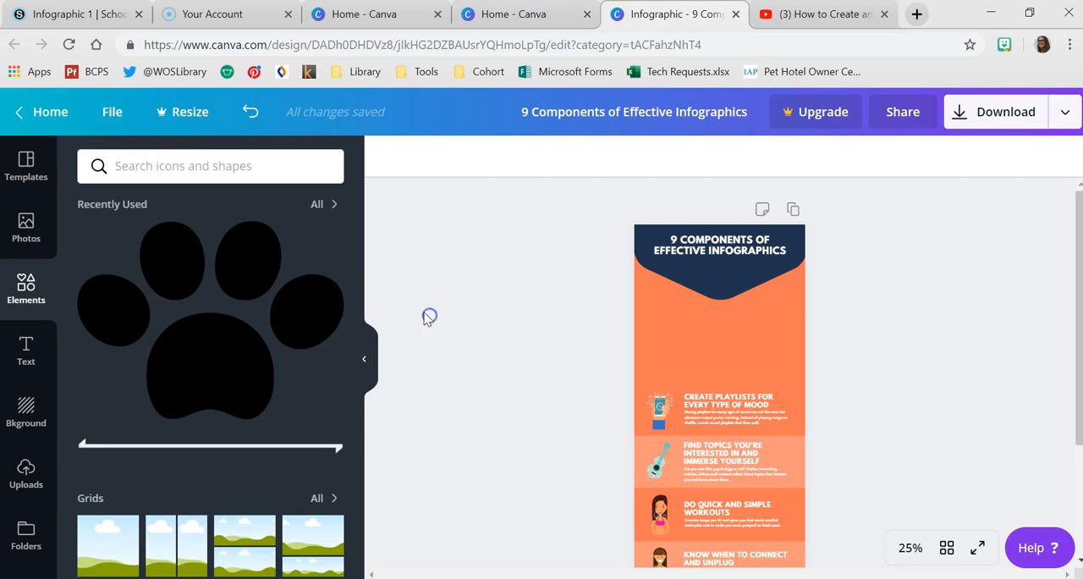
scroll(212, 381, down, 5)
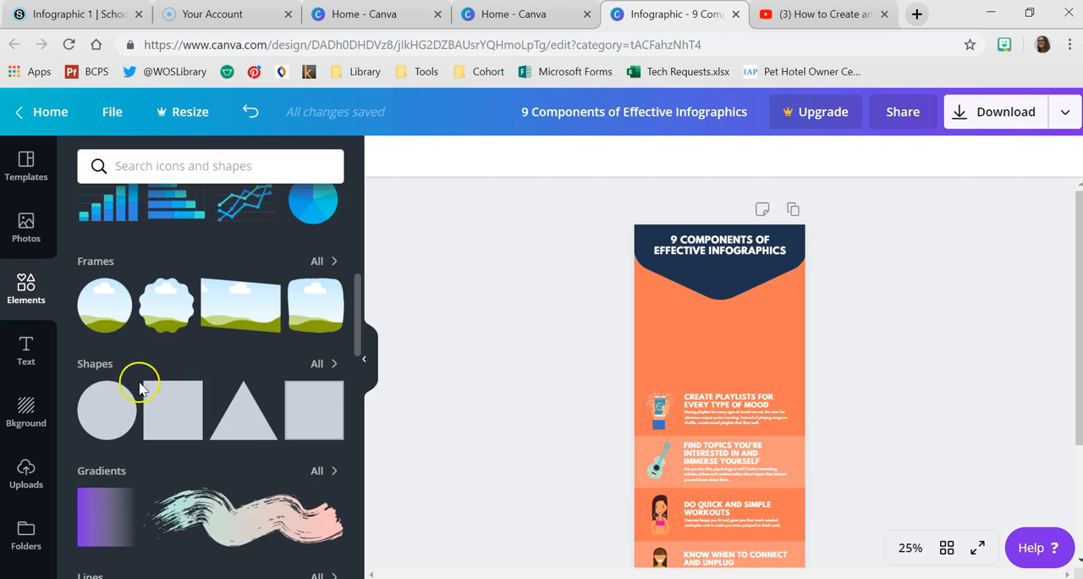
scroll(140, 387, down, 3)
scroll(150, 412, down, 2)
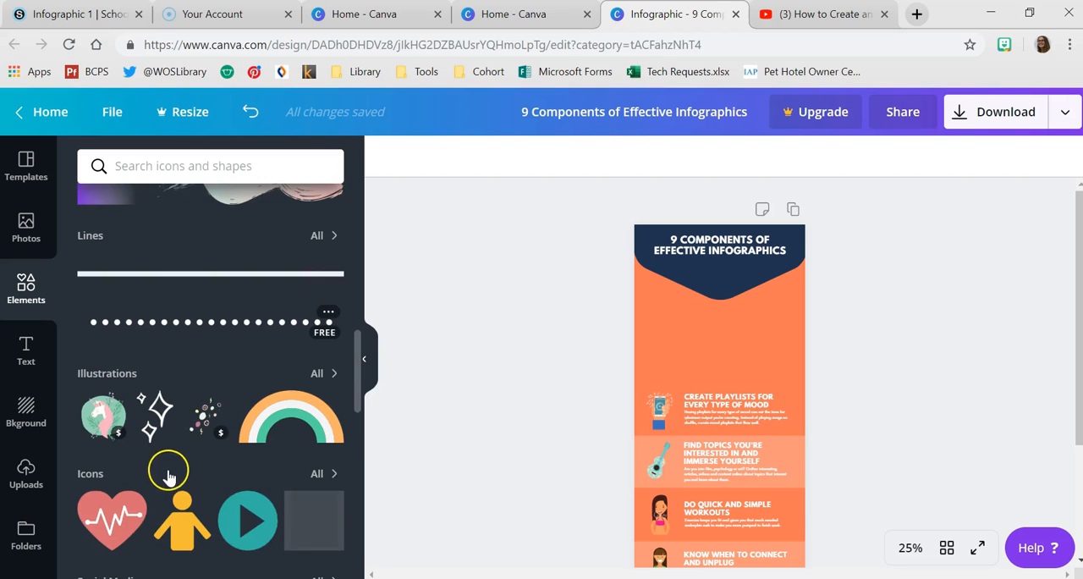
scroll(168, 477, down, 1)
click(319, 361)
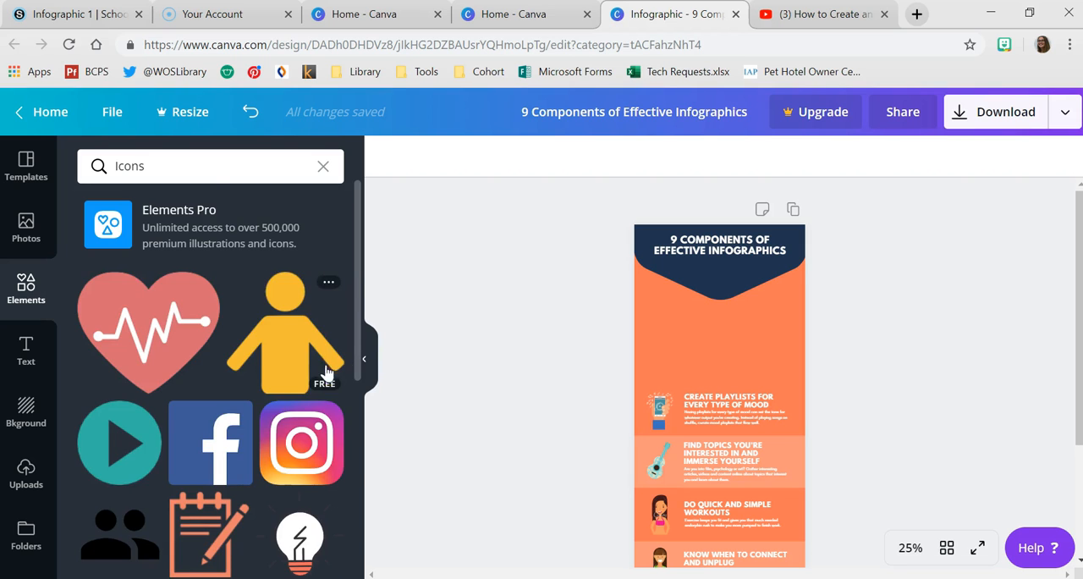
- Add the notepad-and-pencil icon, shrink it and place it in the navy header beneath the heading
scroll(322, 369, down, 3)
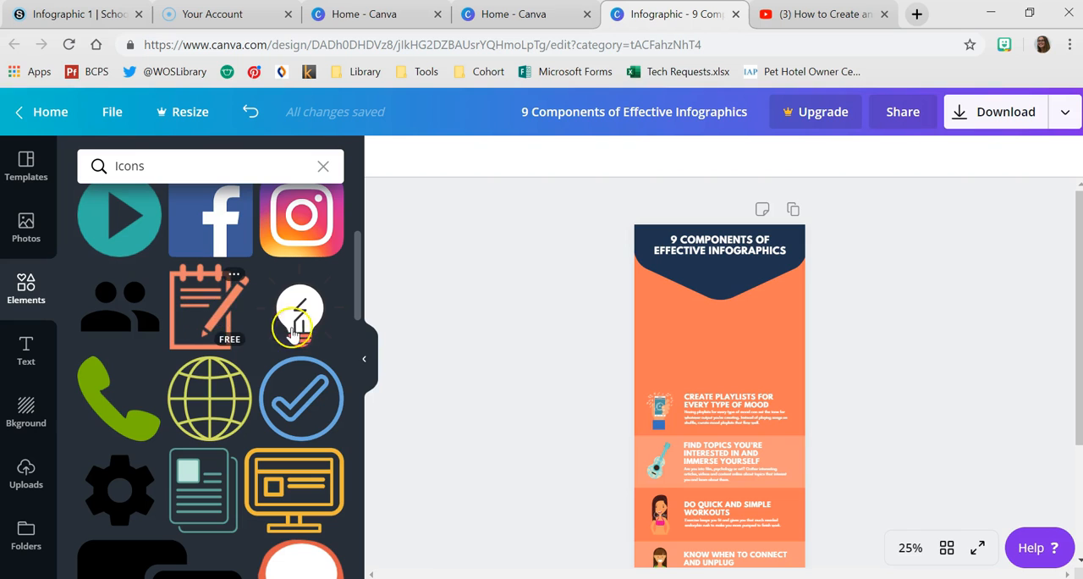
click(219, 305)
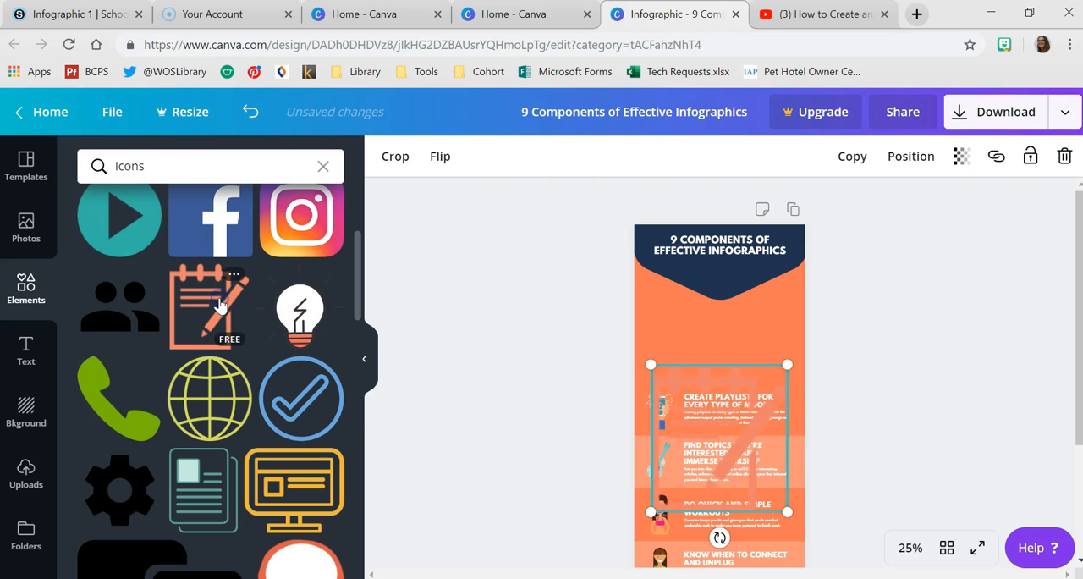
drag(774, 510, 730, 284)
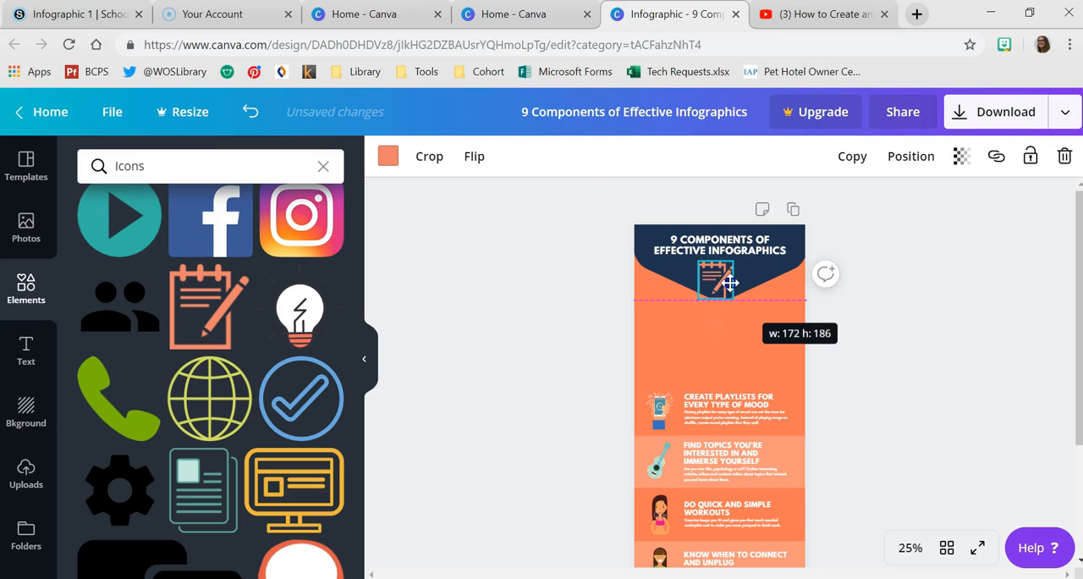
drag(502, 197, 484, 219)
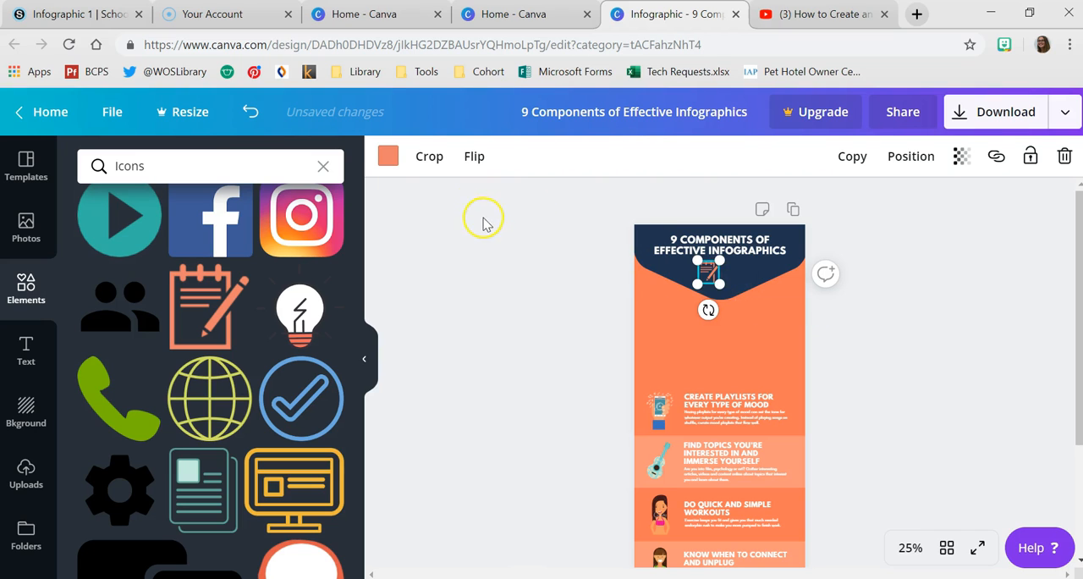
- Recolor the notepad icon with the template's brighter orange, then enlarge it slightly and center it under the heading
click(388, 158)
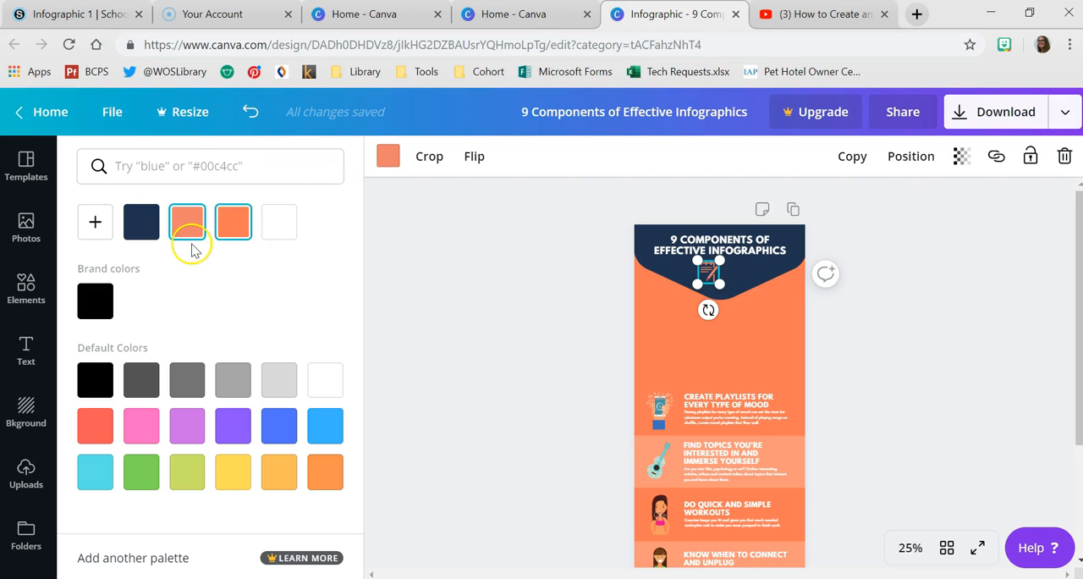
click(236, 221)
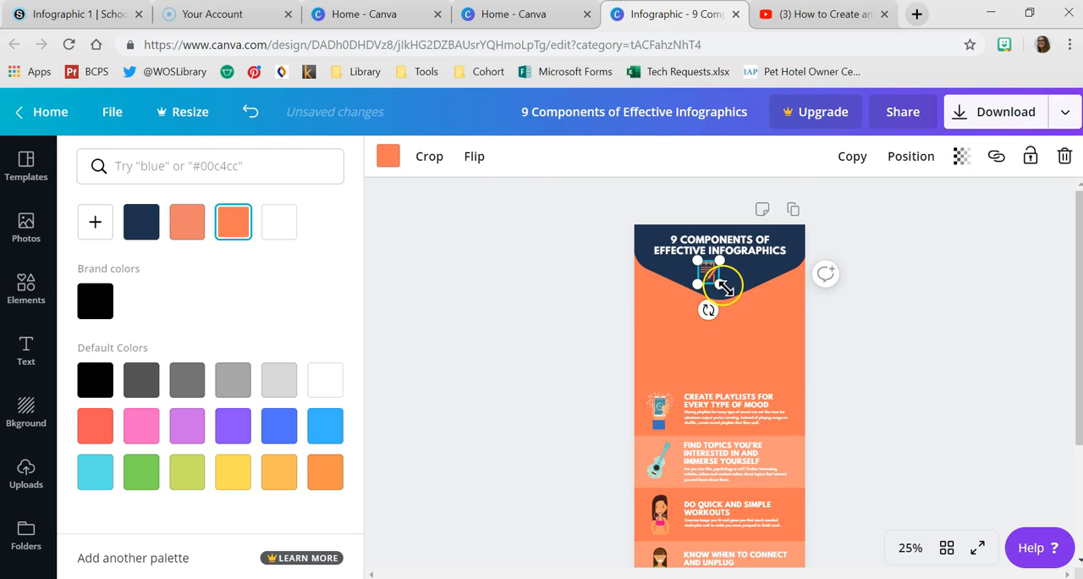
mouse_move(730, 288)
mouse_down()
mouse_move(733, 297)
mouse_move(721, 279)
mouse_up()
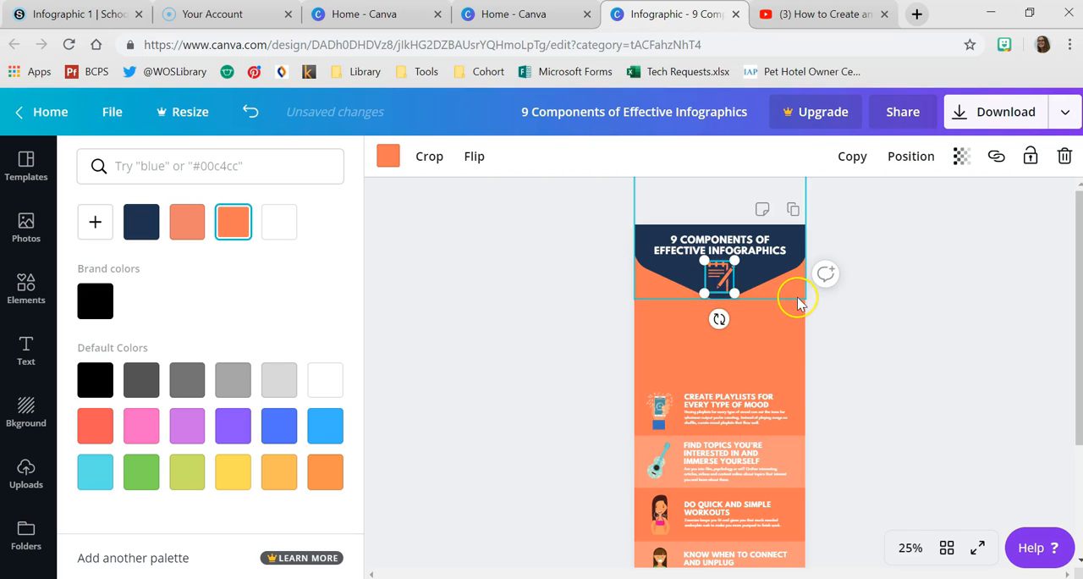
click(927, 386)
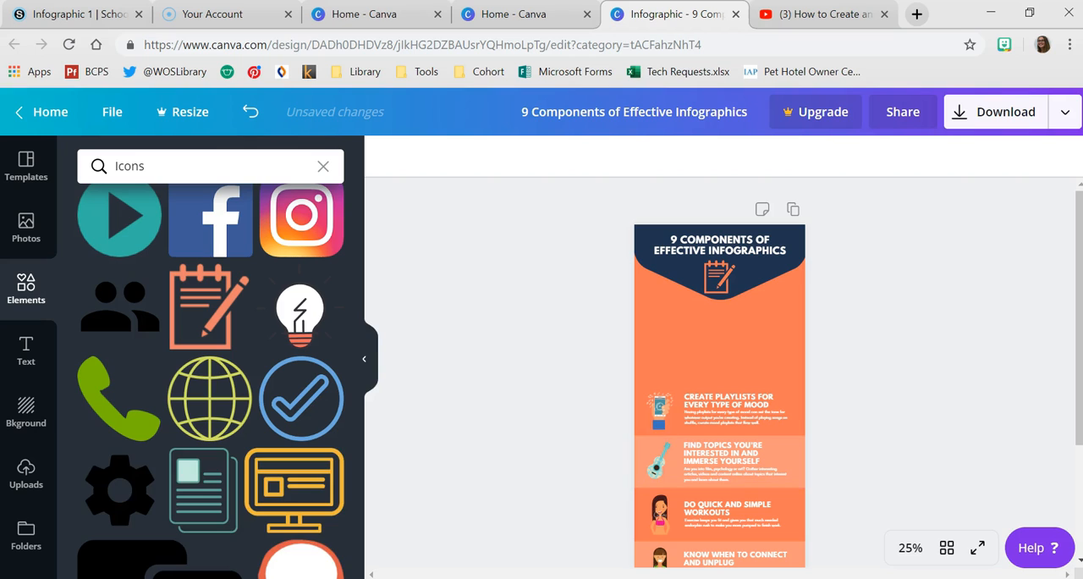
- Duplicate the phone and guitar sections together and place the copies in the empty orange space directly above the originals
mouse_move(211, 578)
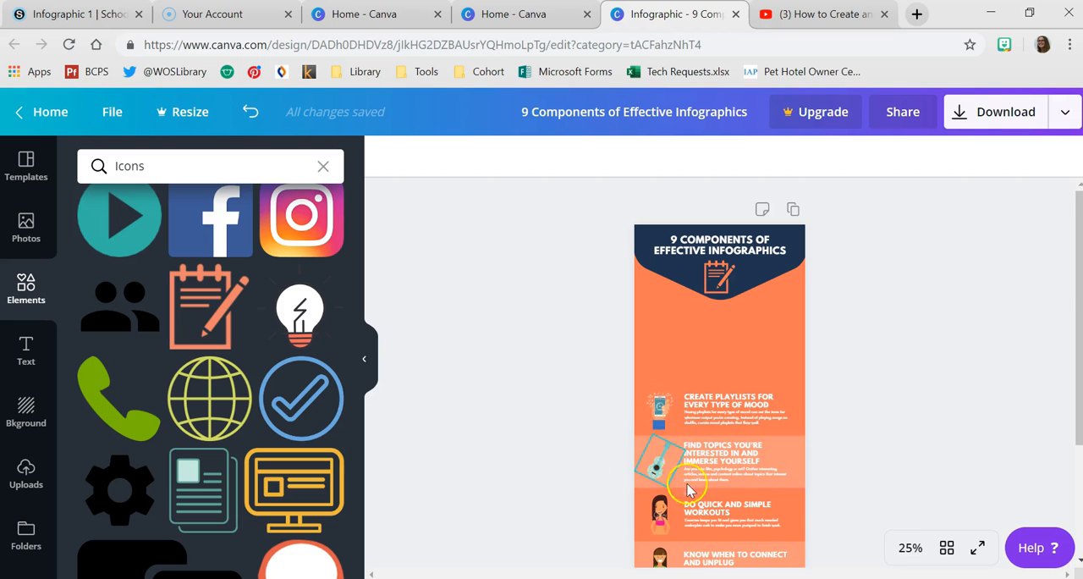
scroll(687, 489, down, 3)
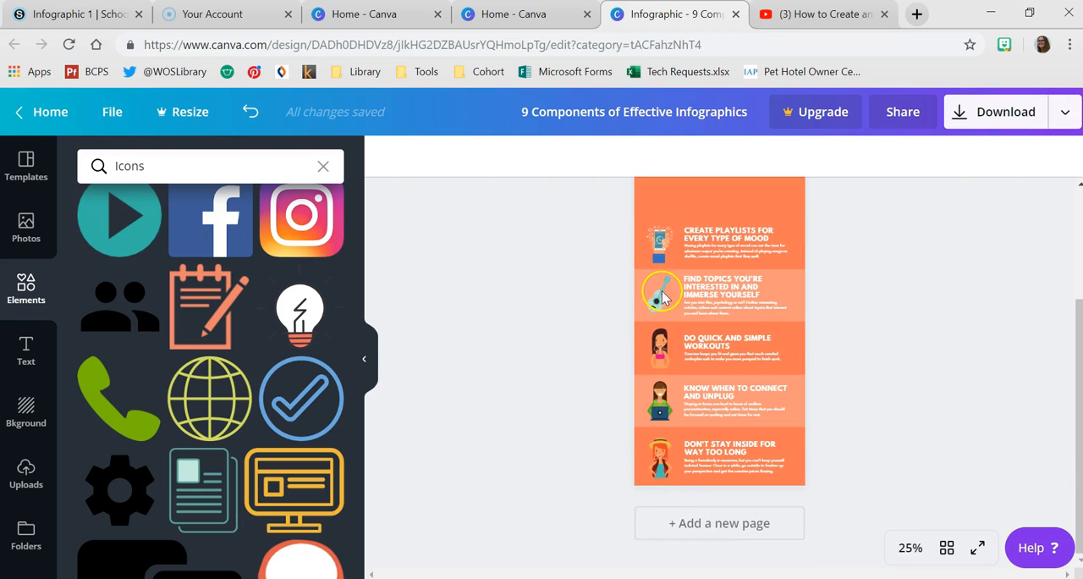
scroll(631, 446, up, 2)
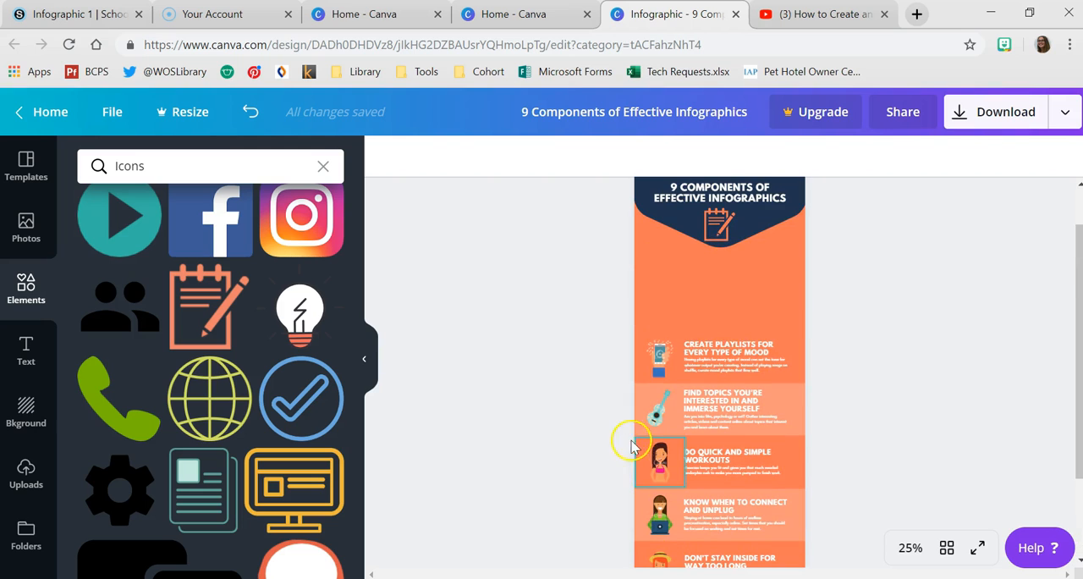
drag(659, 382, 810, 516)
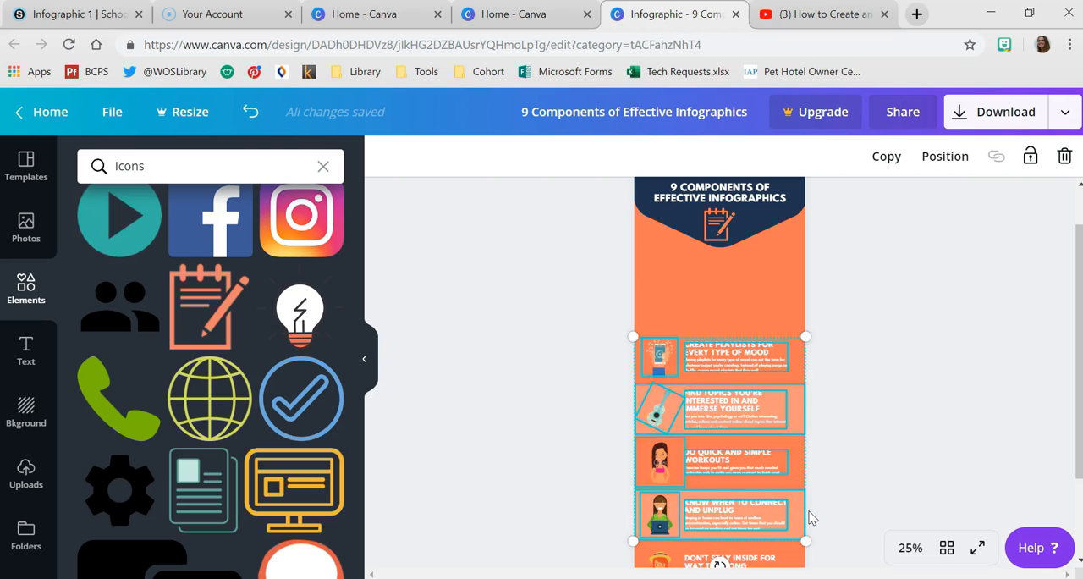
key(ctrl+d)
drag(763, 425, 946, 276)
drag(633, 314, 824, 431)
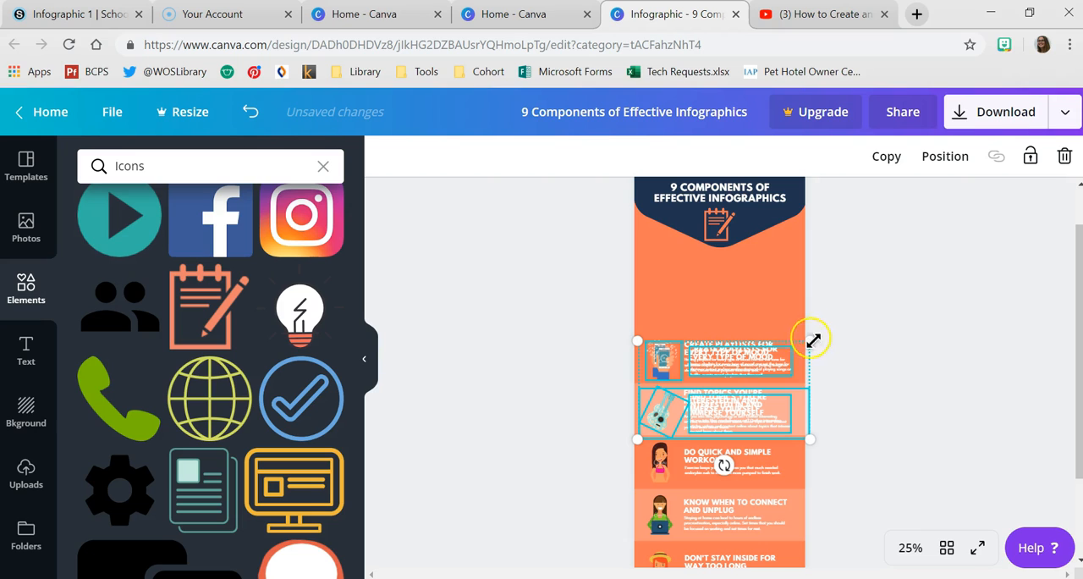
drag(783, 339, 788, 302)
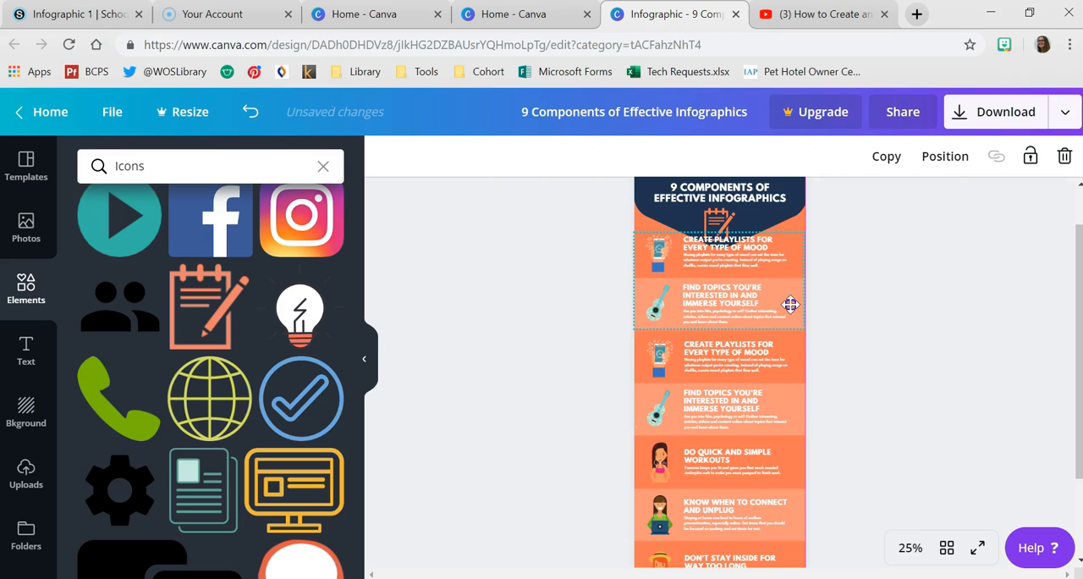
click(865, 290)
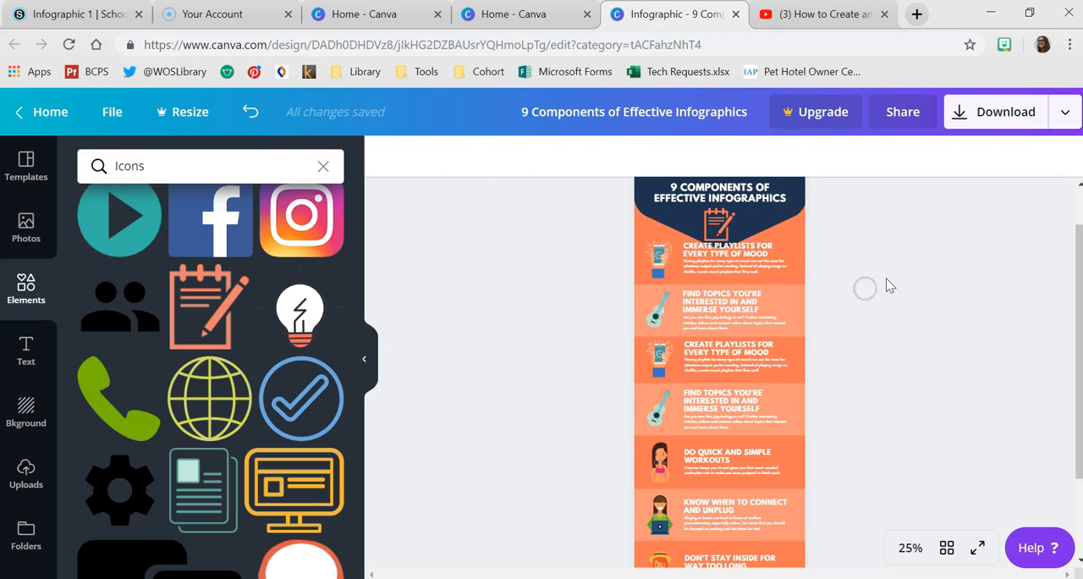
- Replace the heading of the uppermost section with "TELL A STORY"
scroll(702, 296, down, 3)
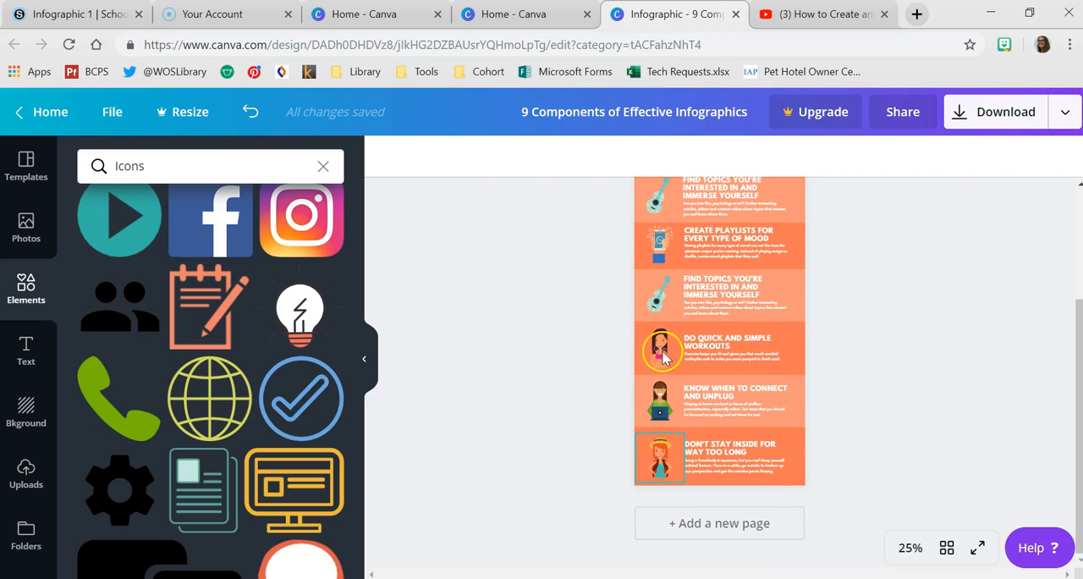
scroll(686, 330, up, 3)
click(703, 271)
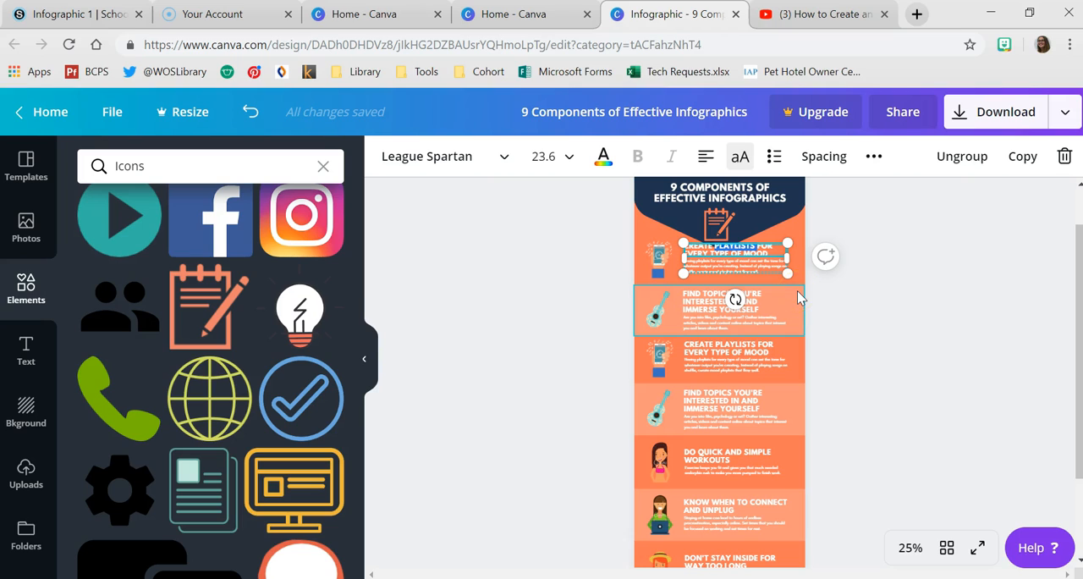
key(ctrl+a)
key(BackSpace)
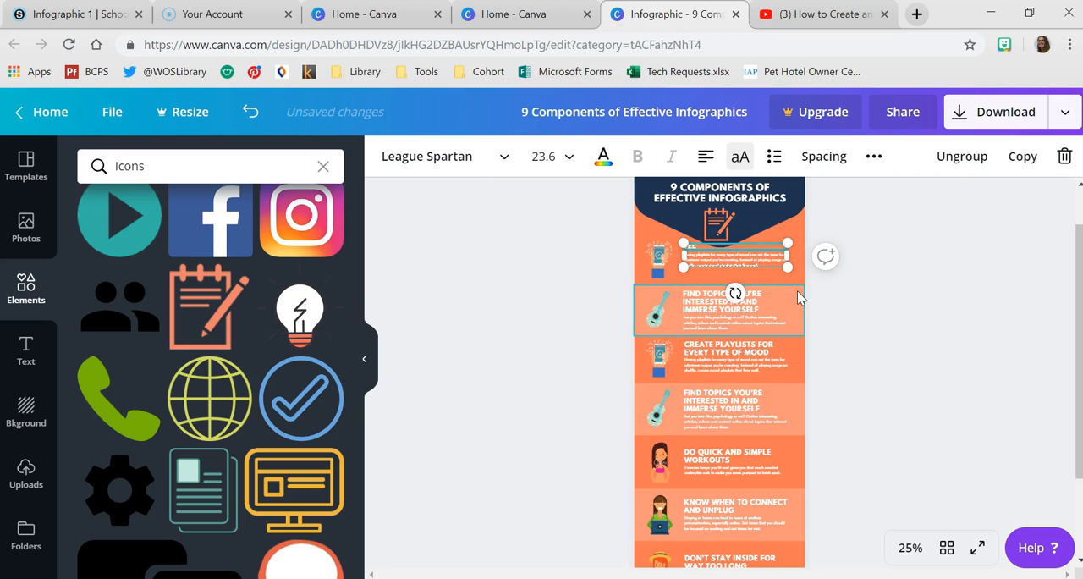
text(TELL A STORY)
- Delete the description and phone illustration from the "TELL A STORY" section and move its heading slightly down
click(771, 259)
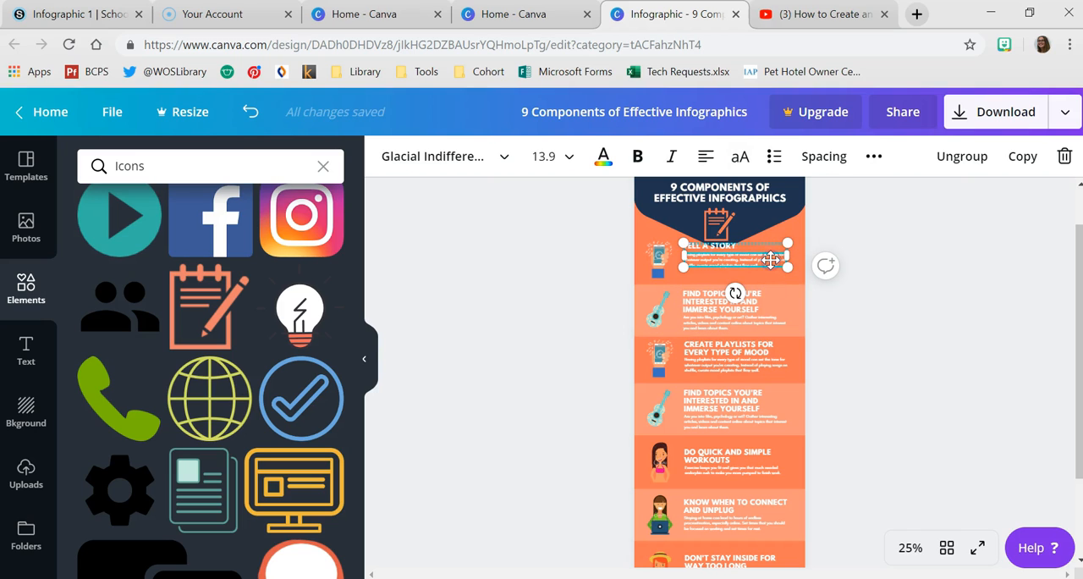
key(Delete)
click(919, 277)
drag(735, 246, 740, 256)
click(666, 251)
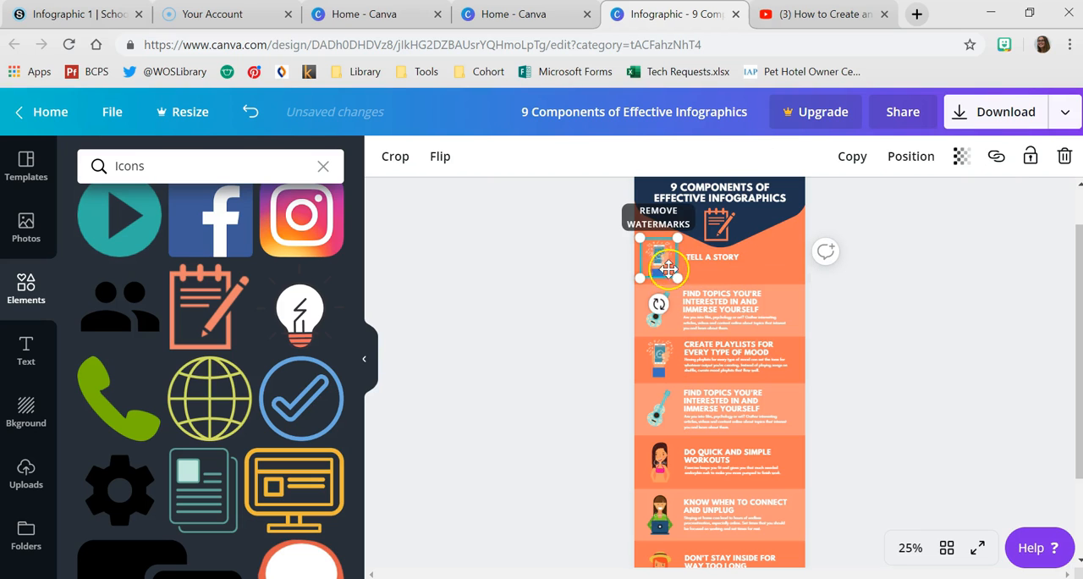
key(Delete)
- Search the elements for "story" and look through the results for a free illustration suited to the "TELL A STORY" section
click(243, 159)
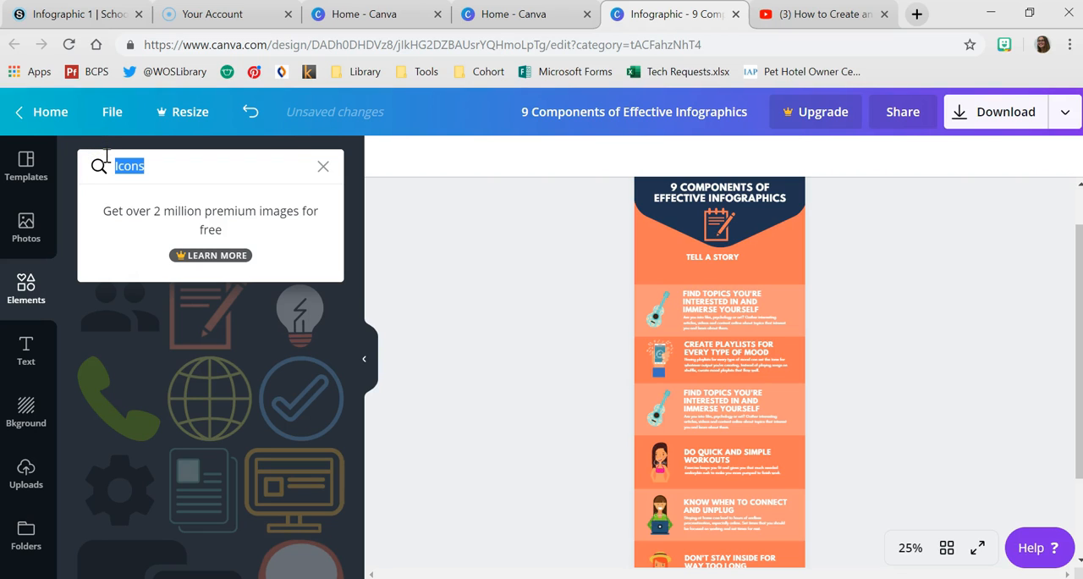
text(story)
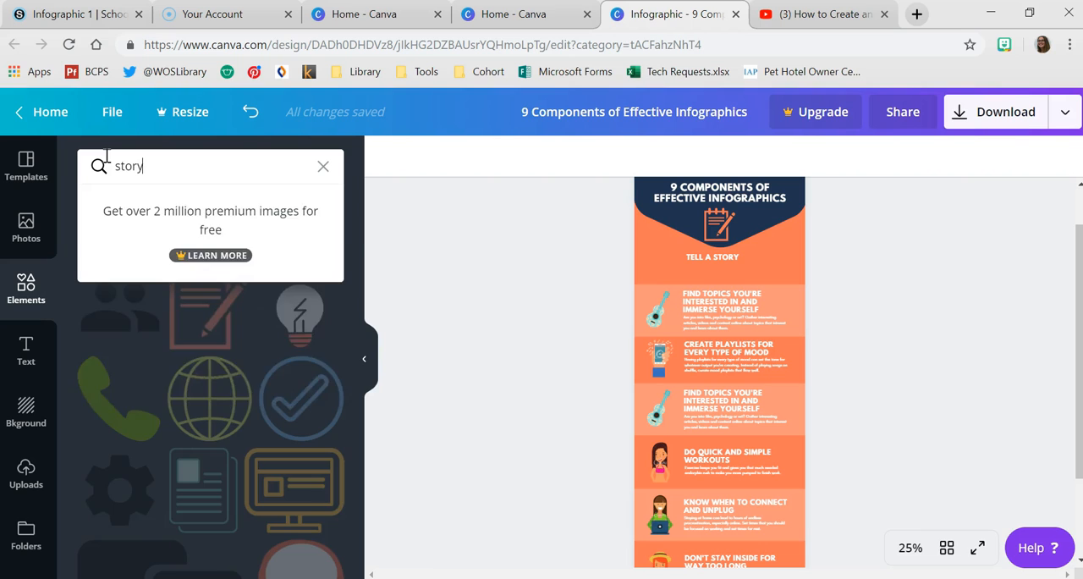
key(Return)
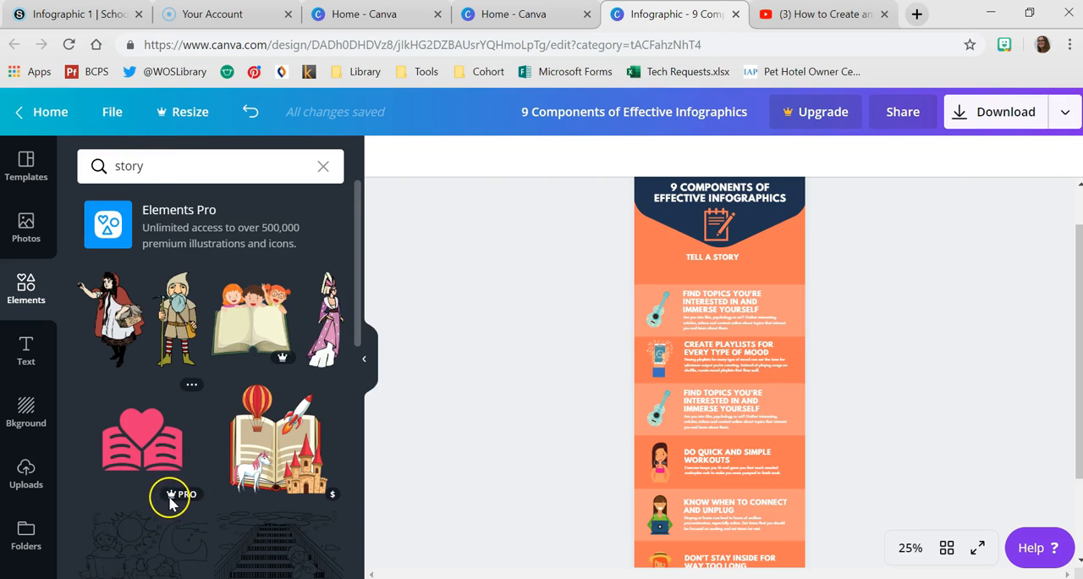
scroll(218, 370, down, 3)
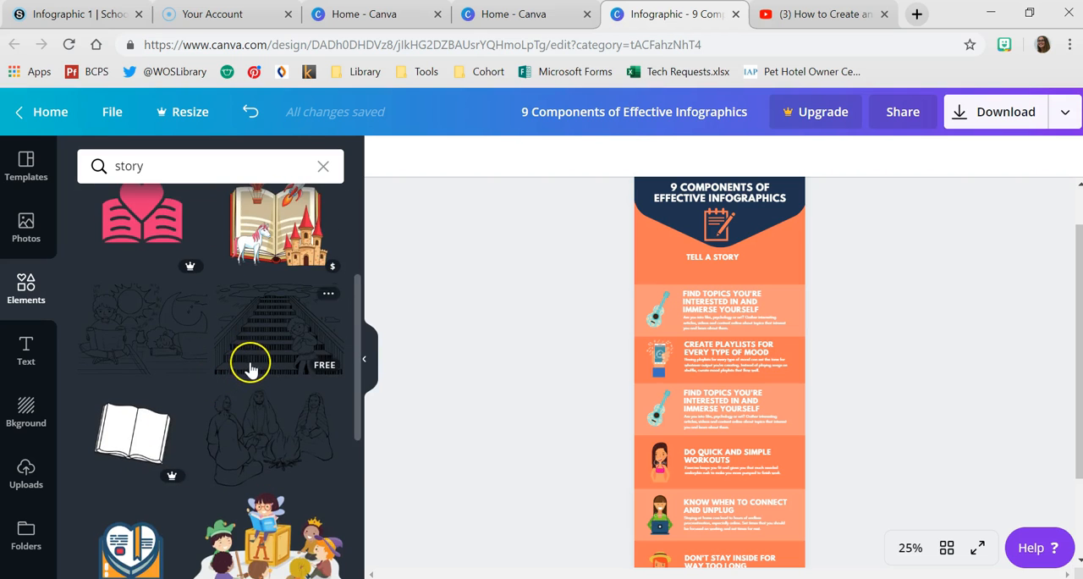
scroll(251, 365, down, 5)
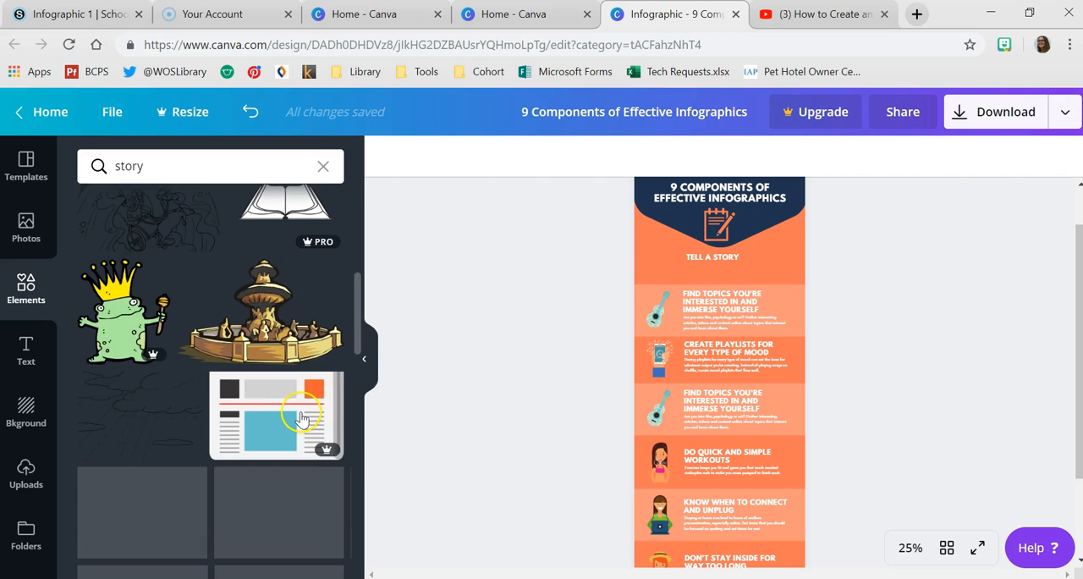
scroll(288, 412, down, 5)
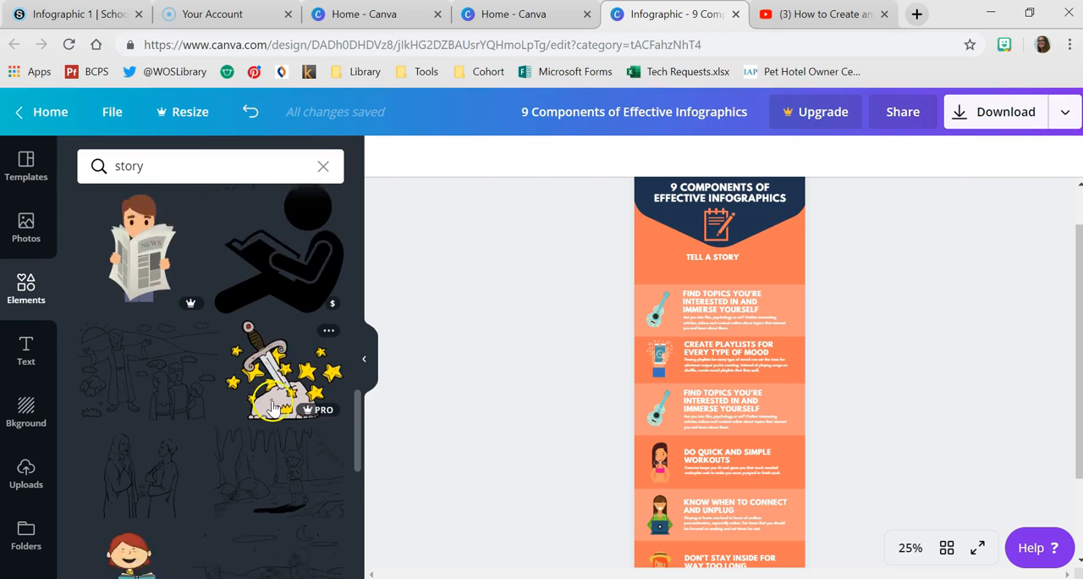
scroll(271, 408, down, 5)
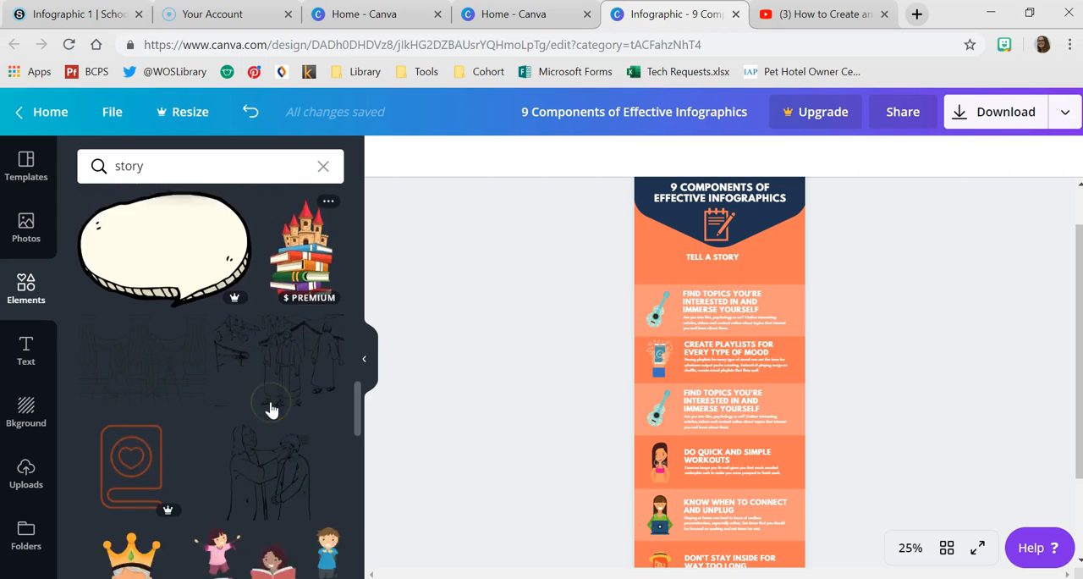
scroll(271, 410, down, 5)
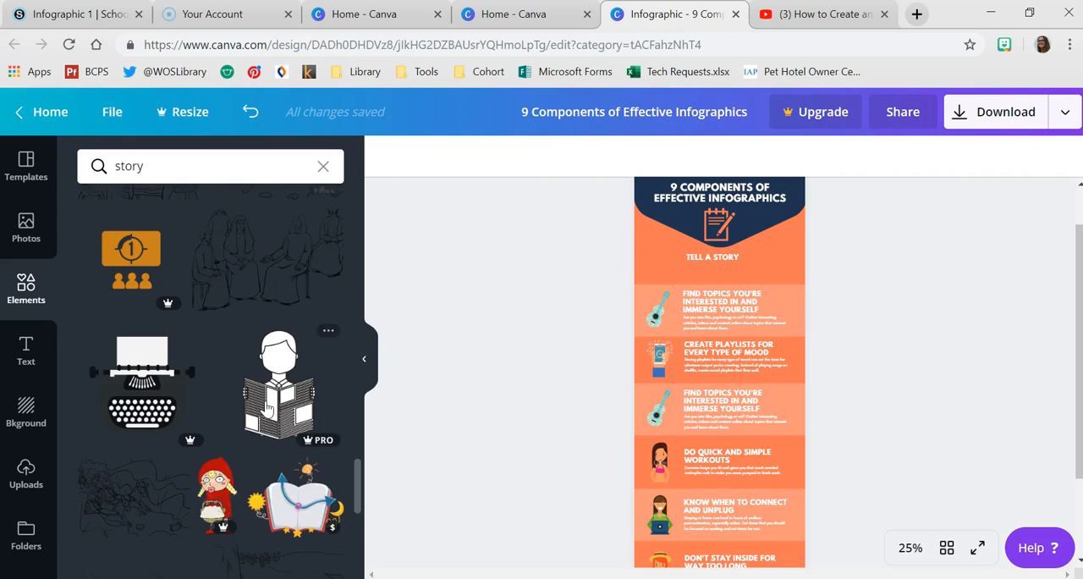
scroll(262, 411, down, 5)
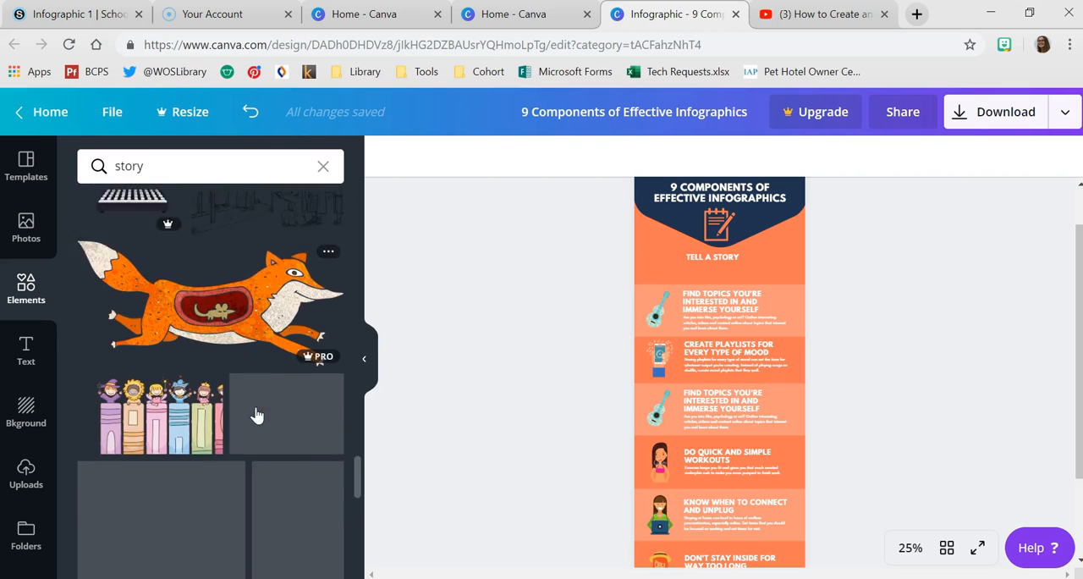
scroll(254, 406, down, 2)
scroll(278, 357, down, 2)
scroll(271, 364, down, 4)
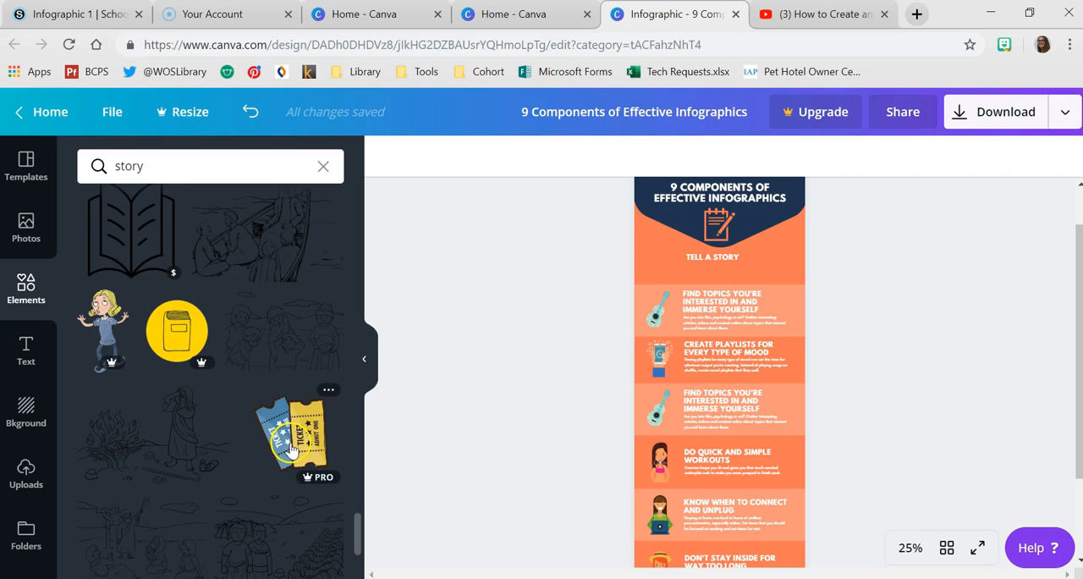
scroll(290, 444, down, 6)
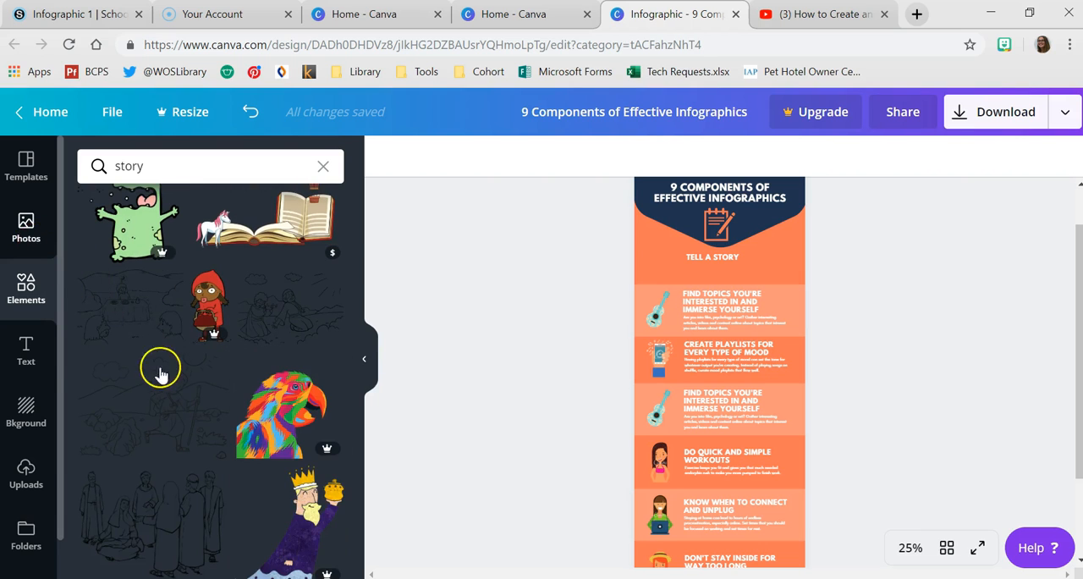
scroll(207, 374, down, 8)
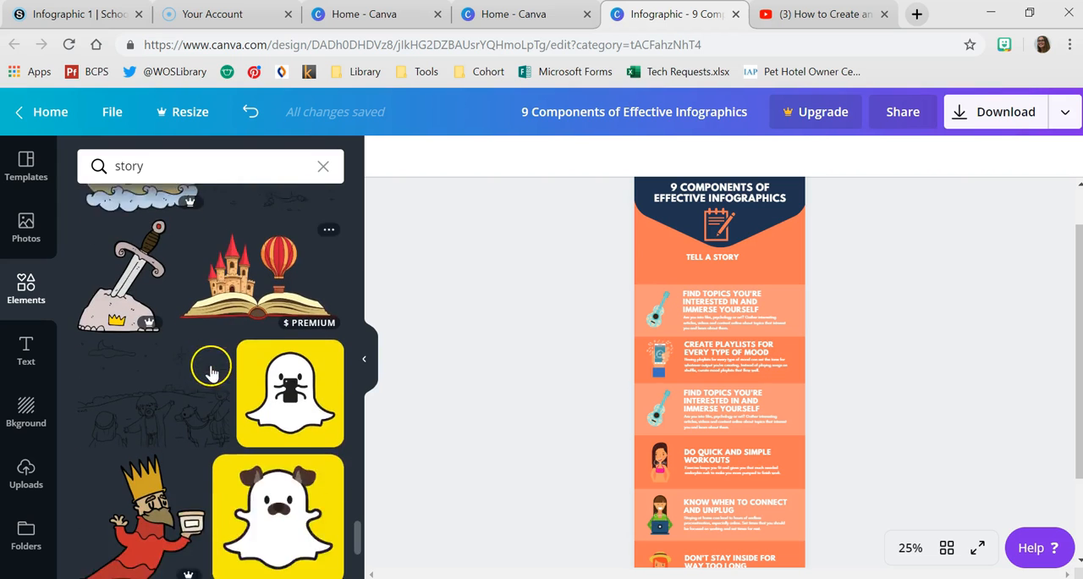
scroll(211, 373, down, 2)
- Search the elements for "book" and add the free illustration of three stacked books to the infographic
click(118, 166)
double_click(122, 169)
key(Return)
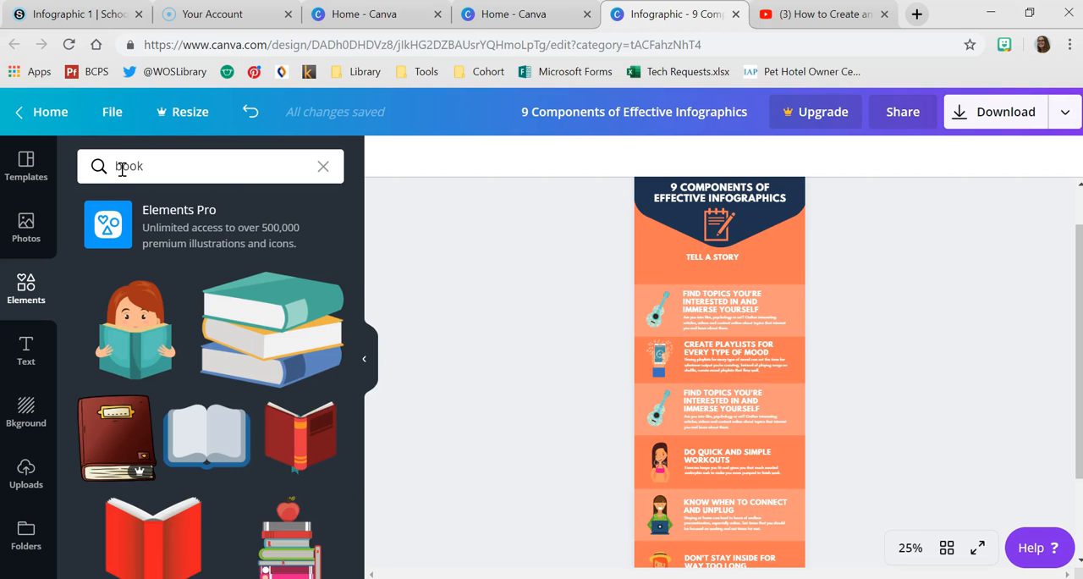
click(307, 339)
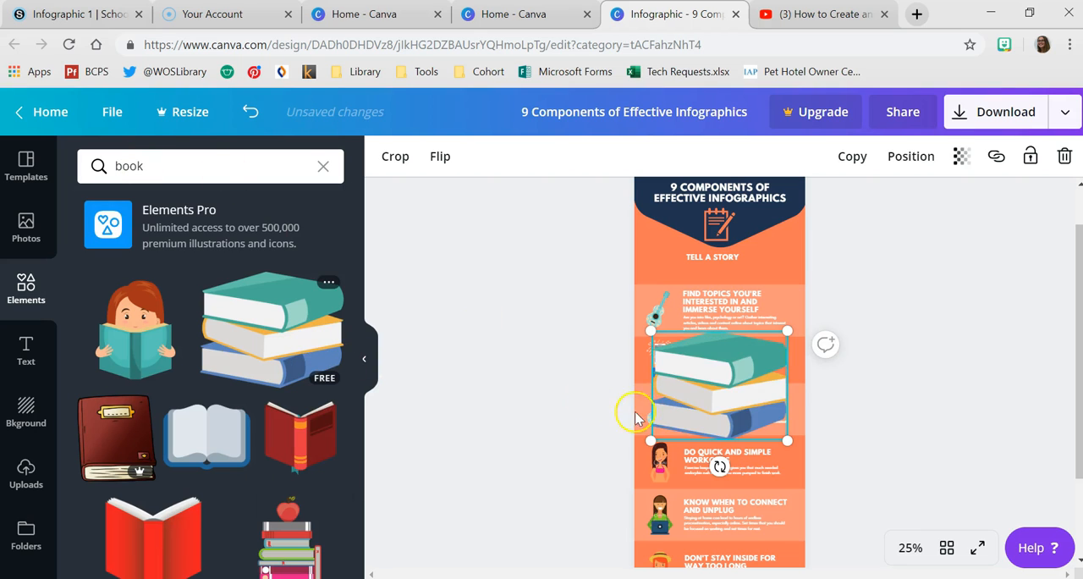
- Shrink the book stack, place it beside the "TELL A STORY" heading, and shift that heading slightly right
drag(793, 439, 764, 405)
mouse_move(719, 375)
mouse_down()
mouse_move(687, 355)
mouse_move(708, 361)
mouse_up()
drag(672, 352, 715, 260)
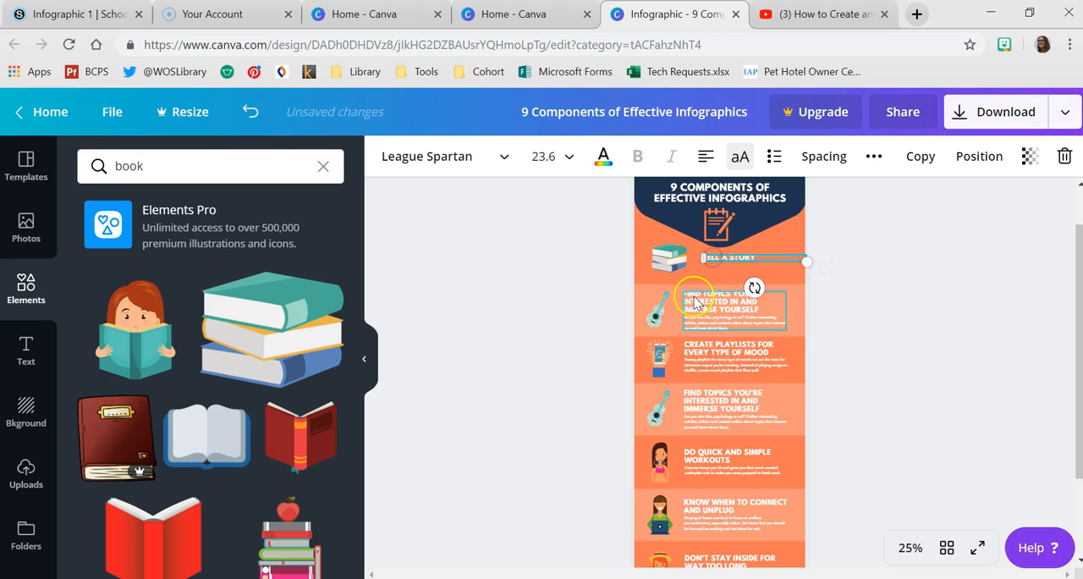
- Move the light orange band below "TELL A STORY" slightly up and delete that section's guitar, heading and description
click(655, 302)
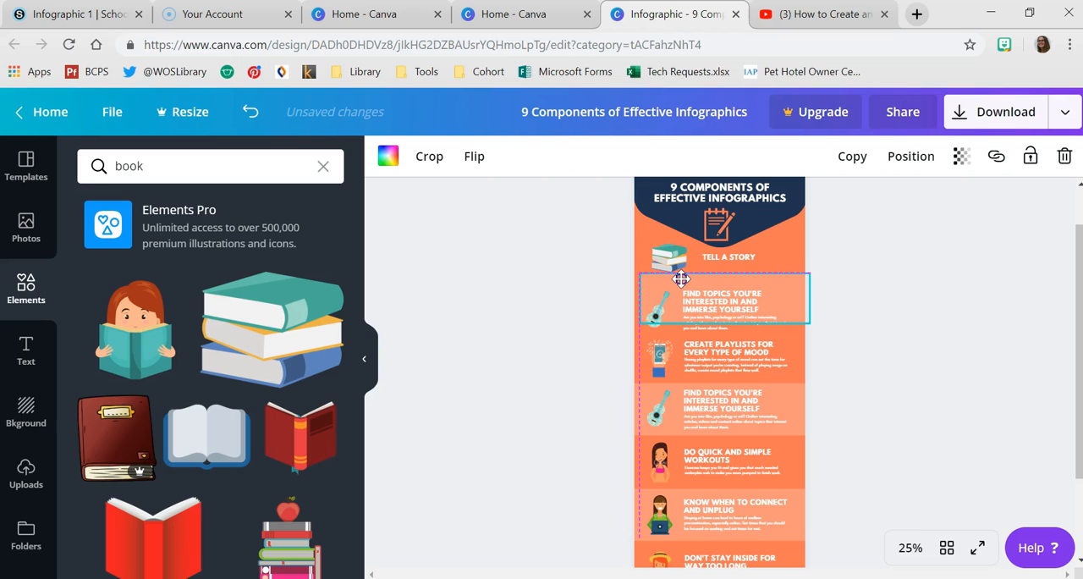
click(704, 304)
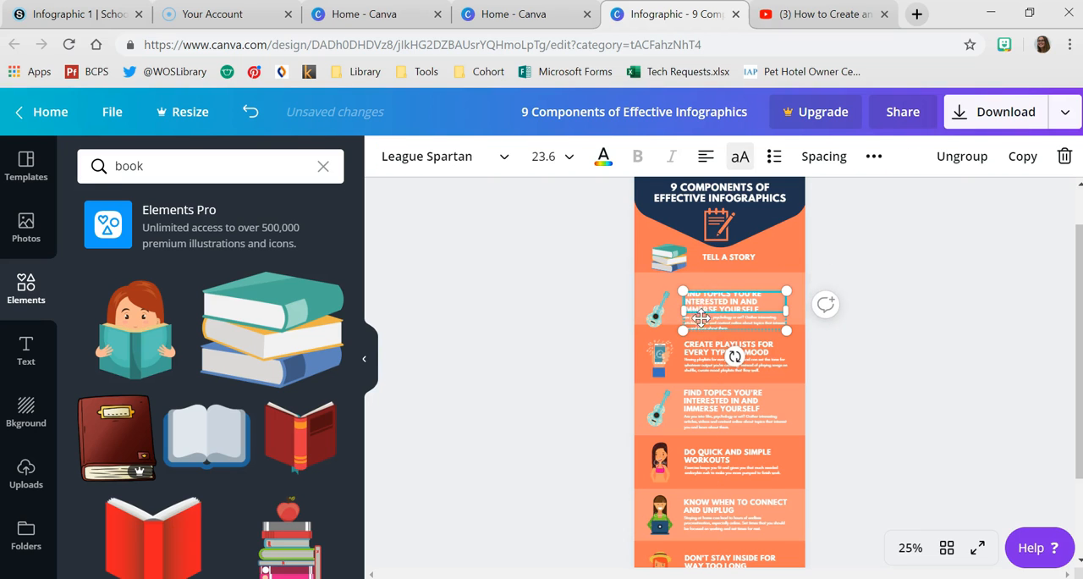
key(Delete)
click(666, 310)
key(Delete)
click(702, 319)
key(Delete)
- Duplicate the "TELL A STORY" heading into the emptied light orange band and change the copy's text to "HAVE A PREDEFINED JOURNEY"
click(726, 263)
click(919, 156)
drag(769, 266, 761, 292)
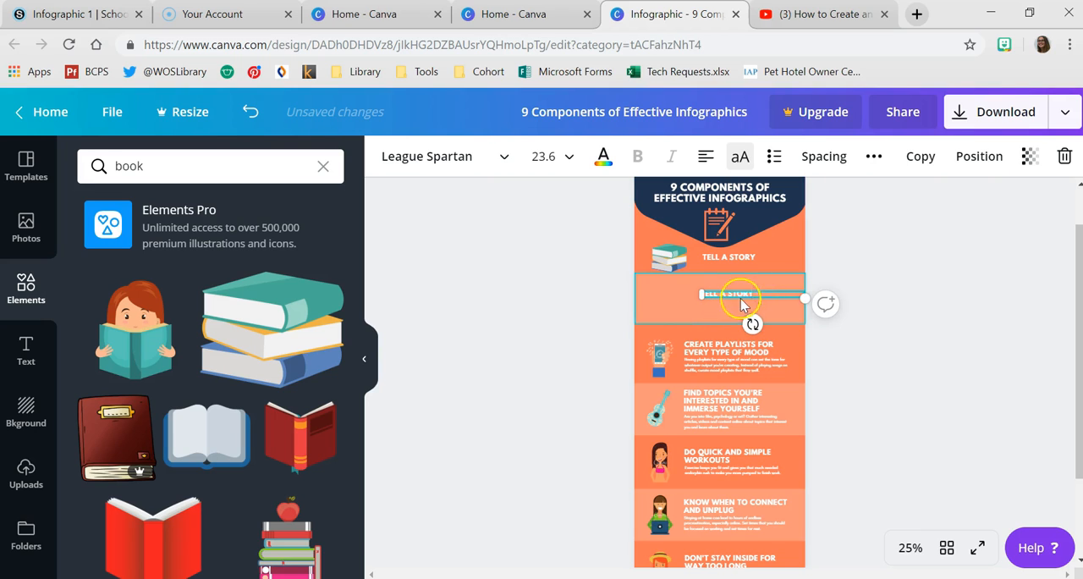
scroll(724, 347, up, 1)
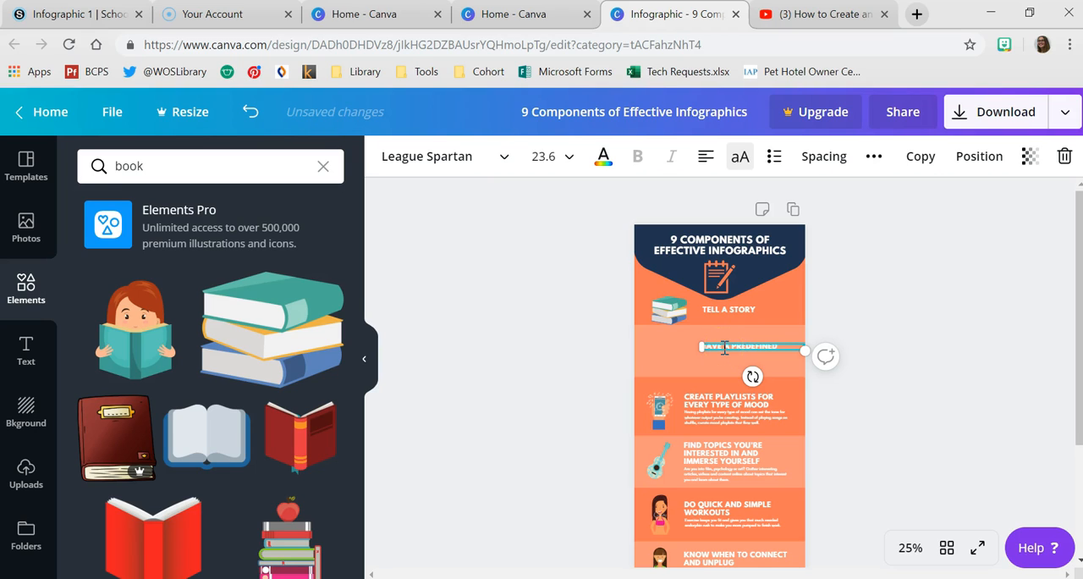
click(718, 352)
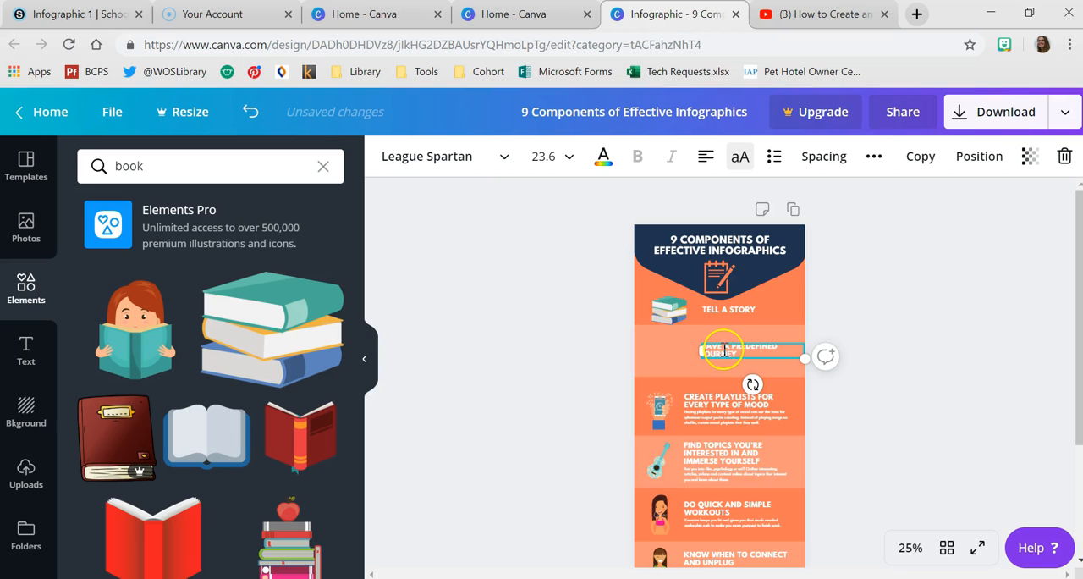
click(965, 426)
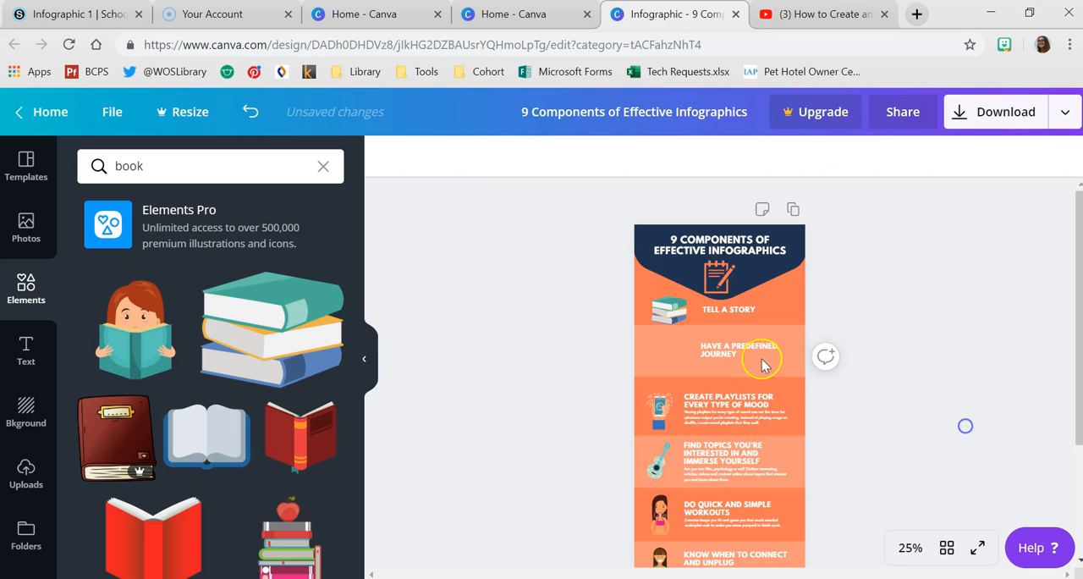
- Search the elements for "journey" and look through the results for a free illustration for the "HAVE A PREDEFINED JOURNEY" section
click(217, 195)
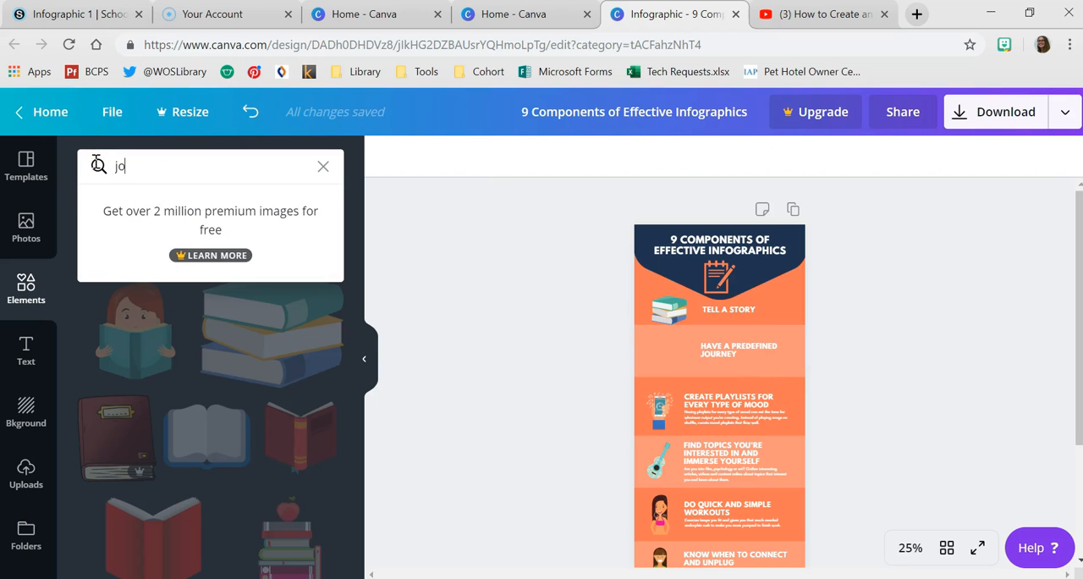
text(journey)
click(96, 164)
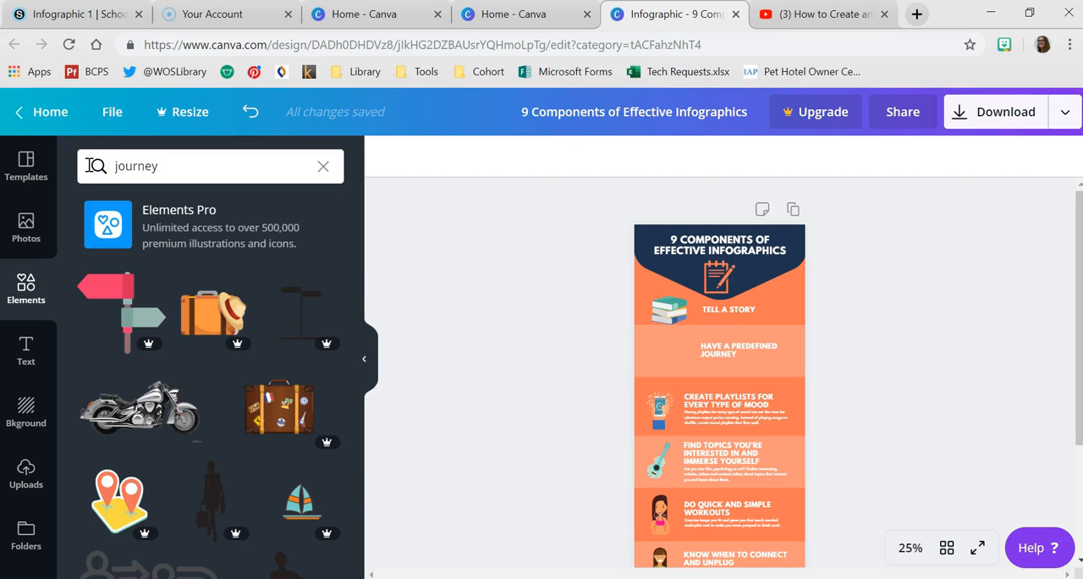
scroll(291, 391, down, 2)
scroll(245, 366, up, 2)
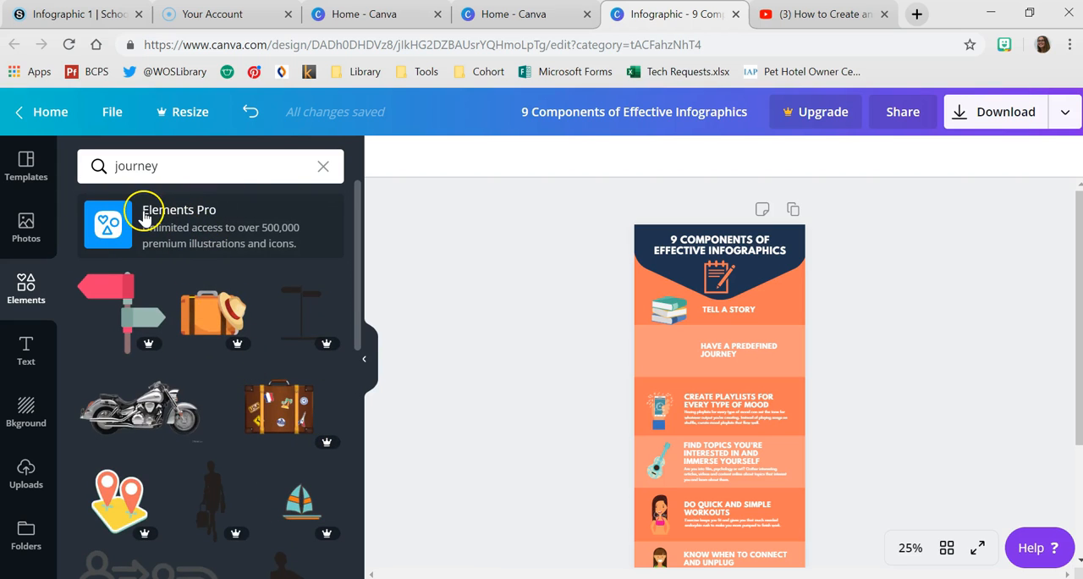
scroll(231, 287, down, 5)
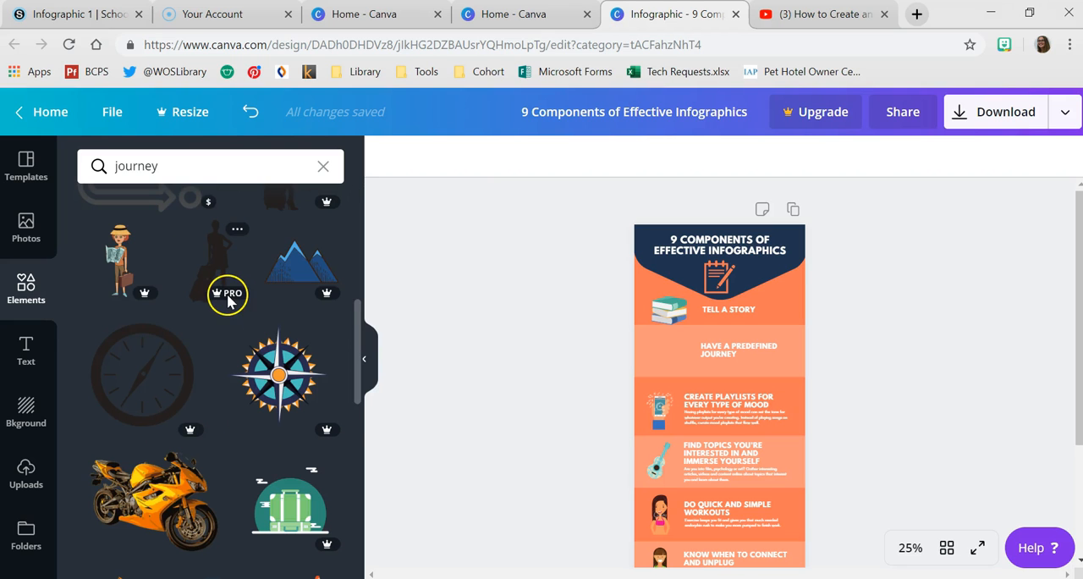
scroll(251, 448, down, 8)
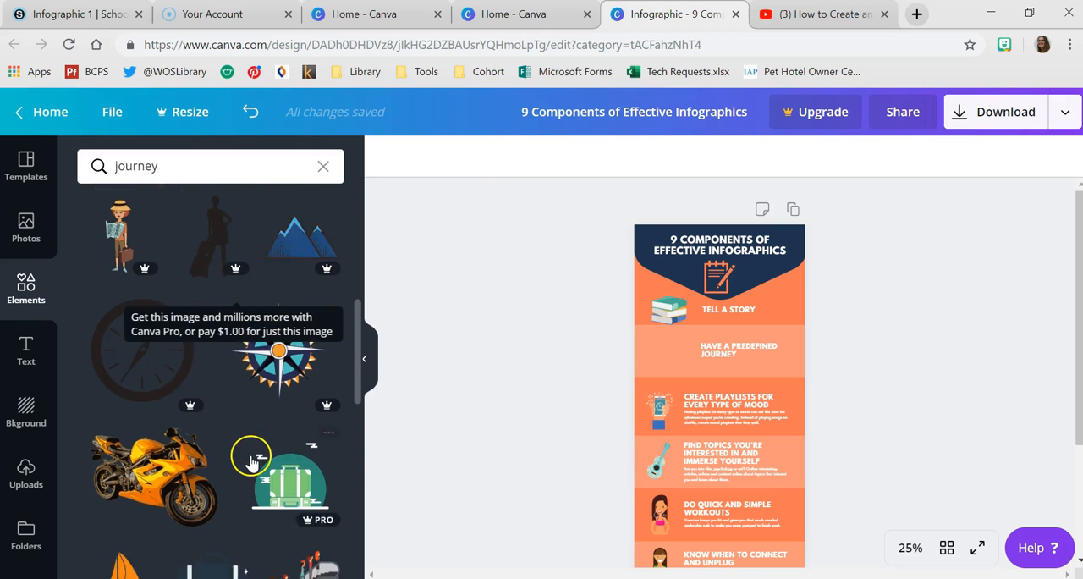
scroll(224, 414, down, 4)
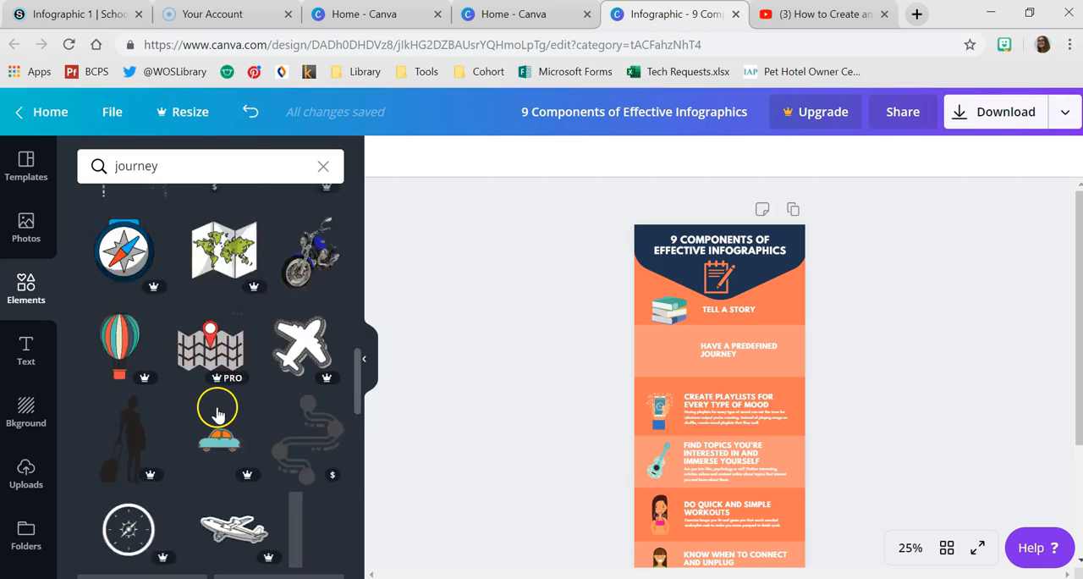
scroll(295, 380, down, 2)
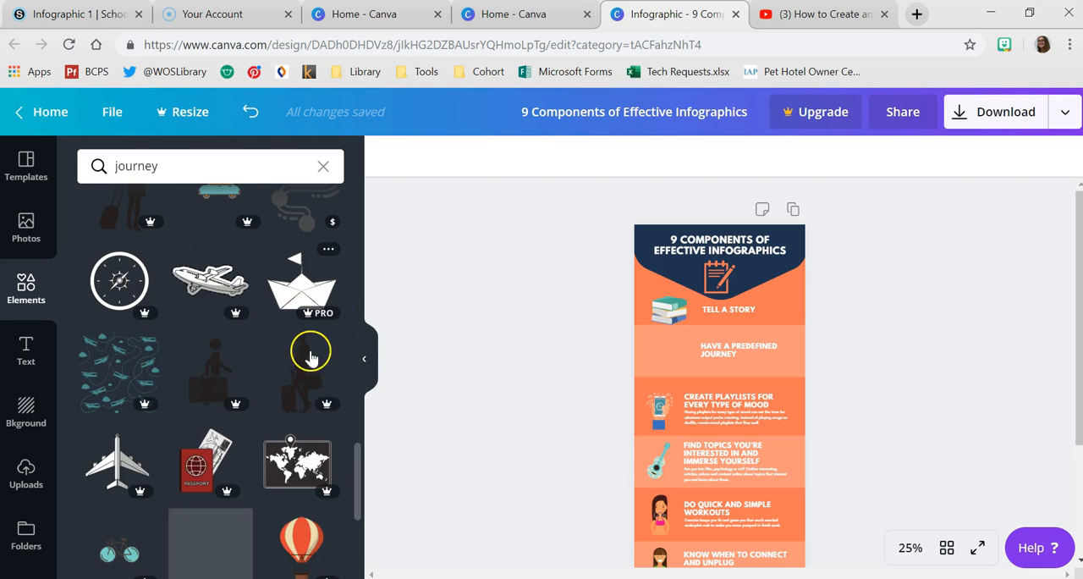
scroll(307, 381, down, 3)
scroll(306, 415, down, 2)
scroll(306, 419, down, 7)
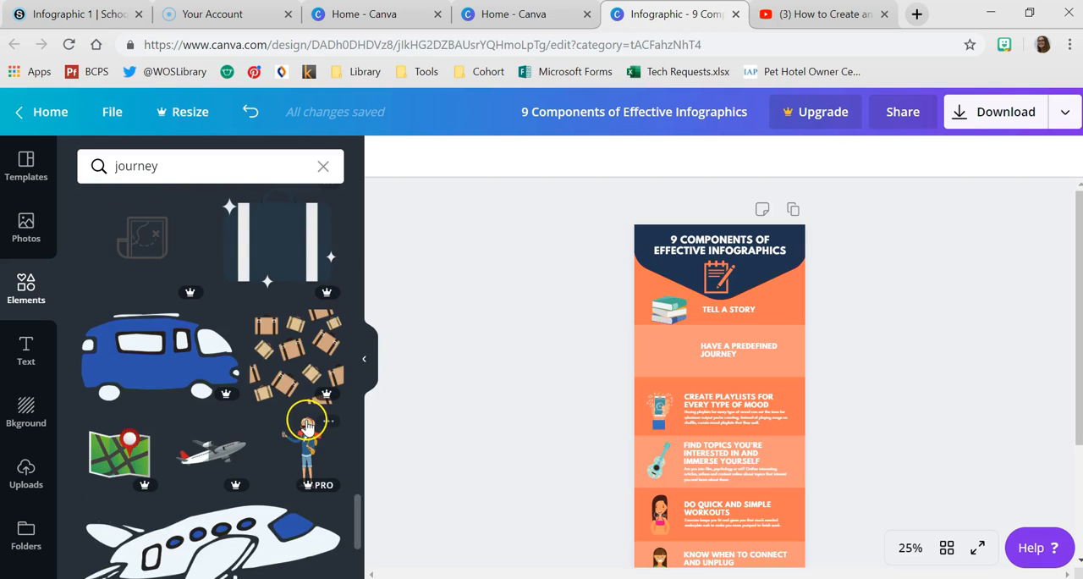
scroll(307, 426, down, 4)
- Search the elements for "road" and look through the results for a free illustration for the "HAVE A PREDEFINED JOURNEY" section
click(175, 168)
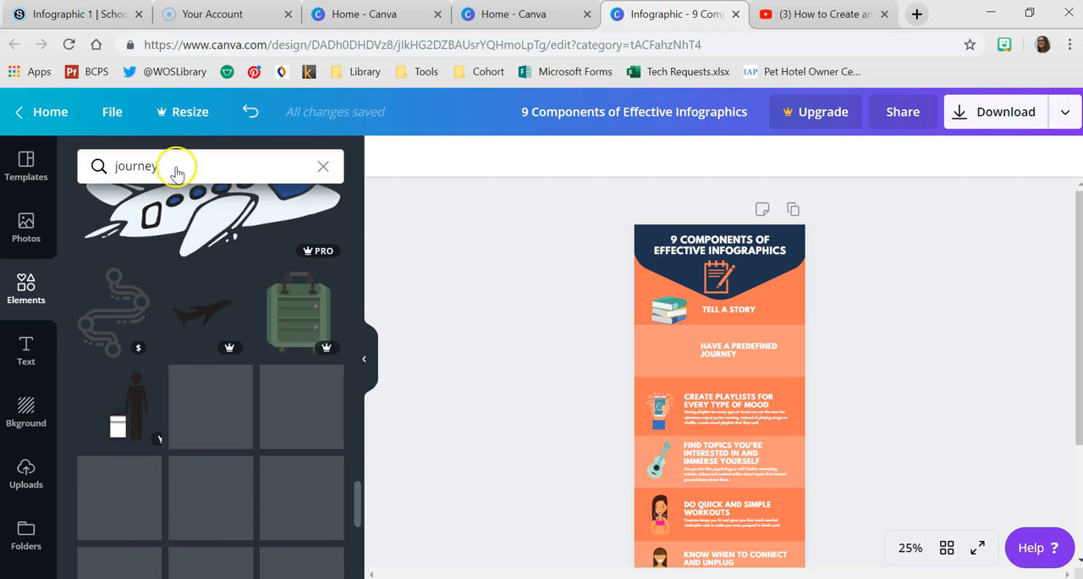
drag(173, 166, 109, 166)
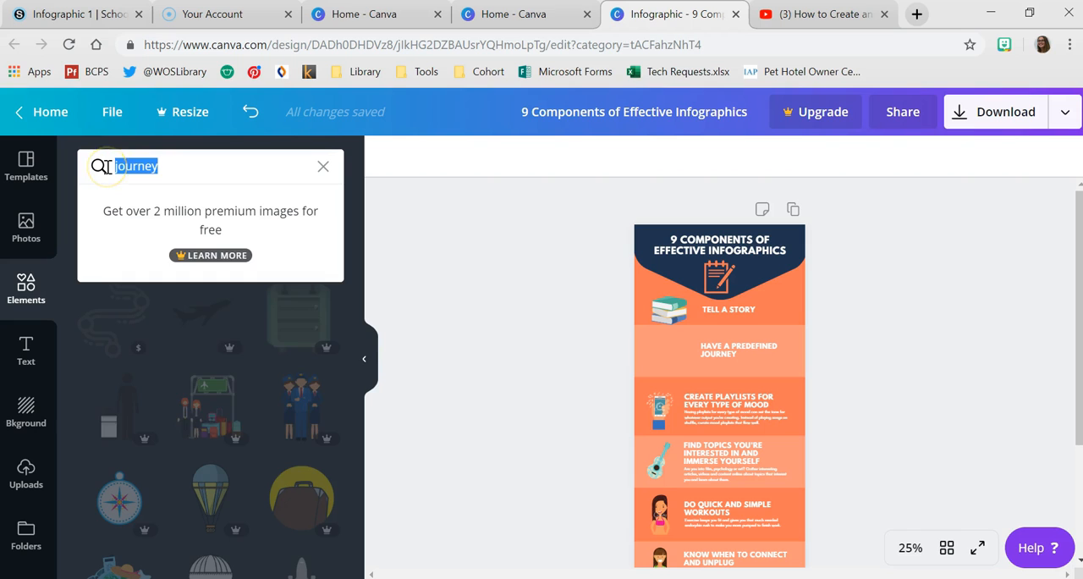
text(road)
key(Return)
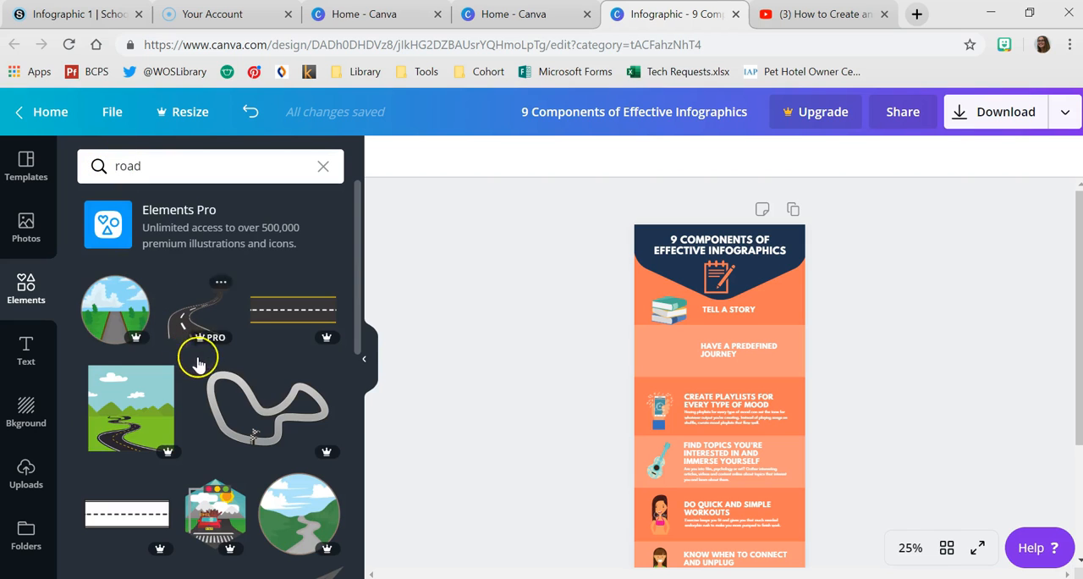
scroll(358, 471, down, 2)
scroll(362, 474, down, 2)
scroll(278, 496, down, 4)
scroll(223, 382, down, 6)
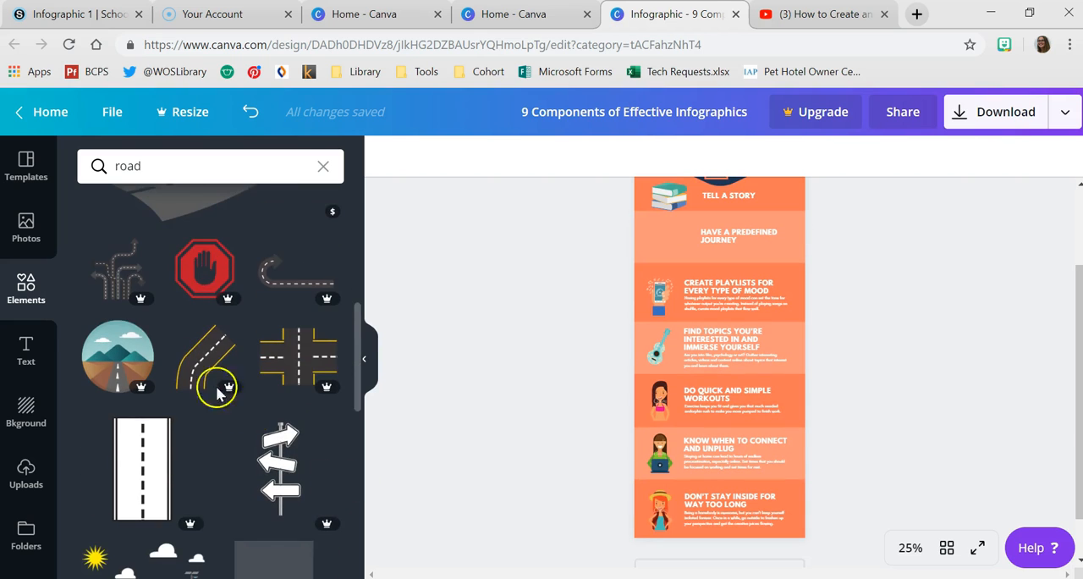
scroll(264, 448, down, 10)
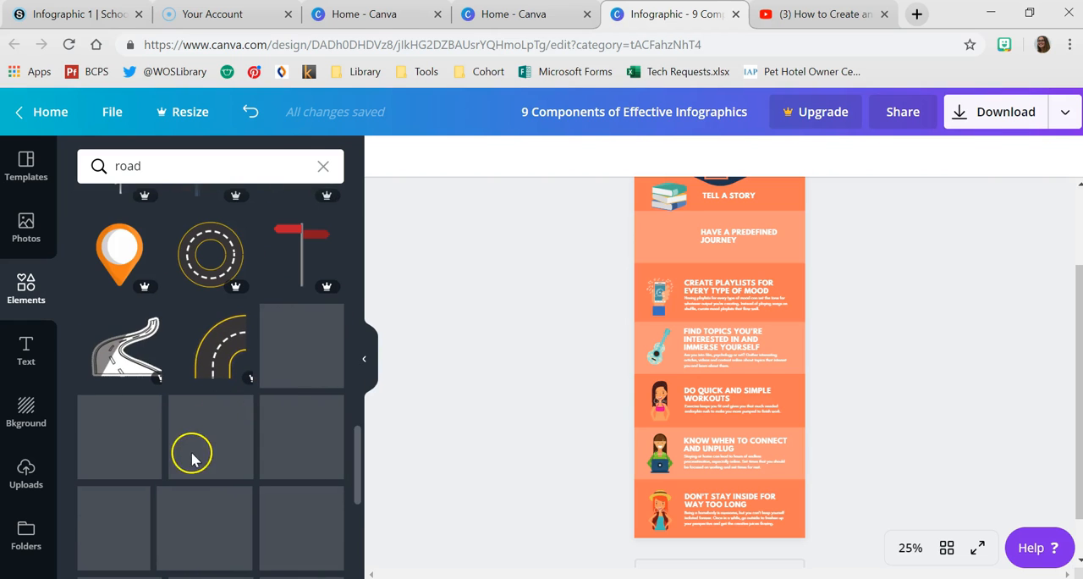
scroll(188, 451, down, 2)
- Search the elements for "map" and insert the free outlined map with a location pin
click(123, 166)
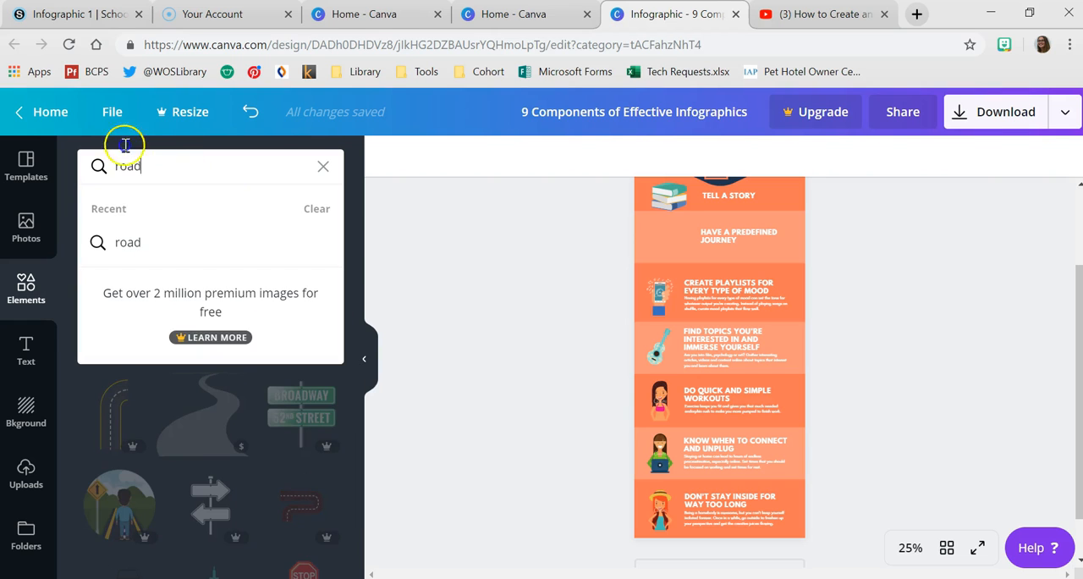
text(map)
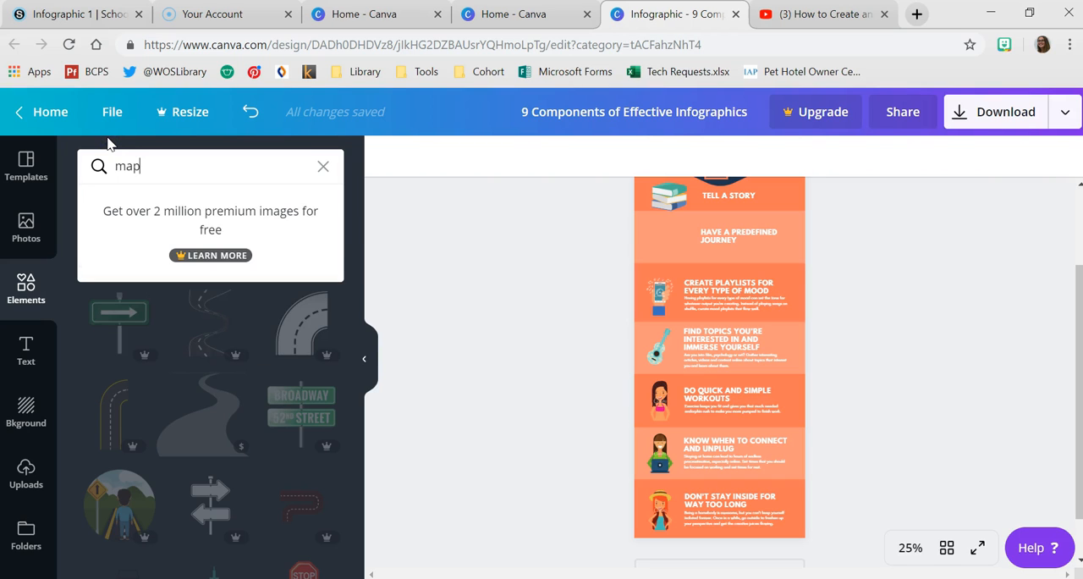
key(Return)
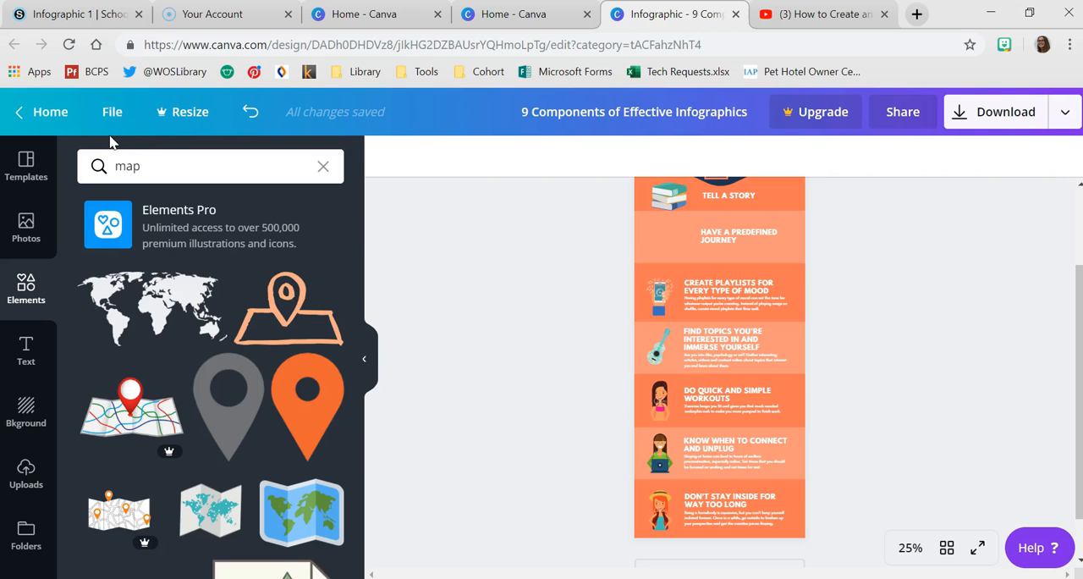
click(294, 336)
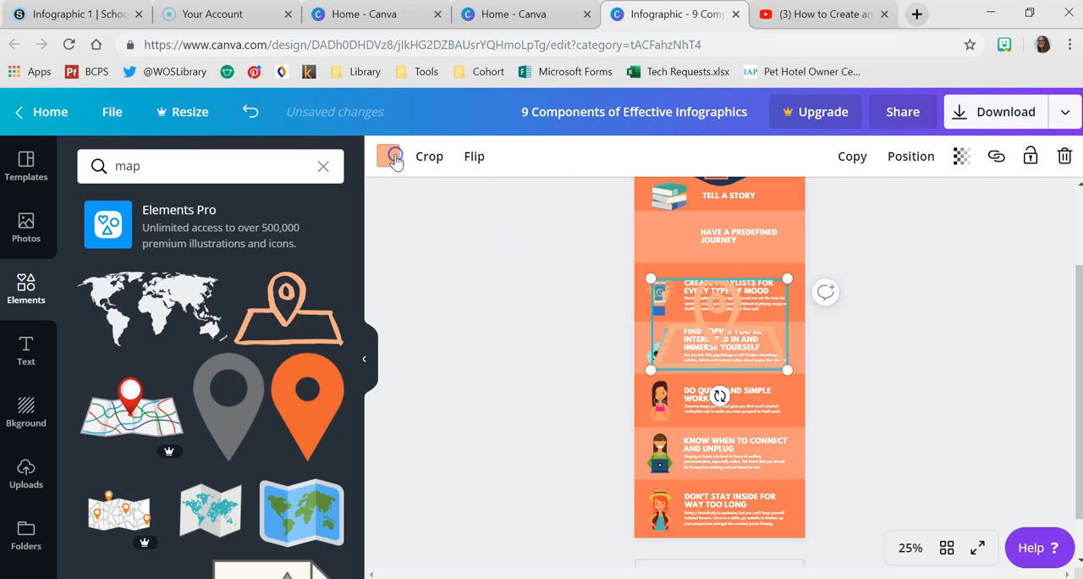
- Recolor the map pin illustration dark navy, shrink it, and place it beside the "HAVE A PREDEFINED JOURNEY" heading, in line with the book stack
click(391, 156)
click(139, 221)
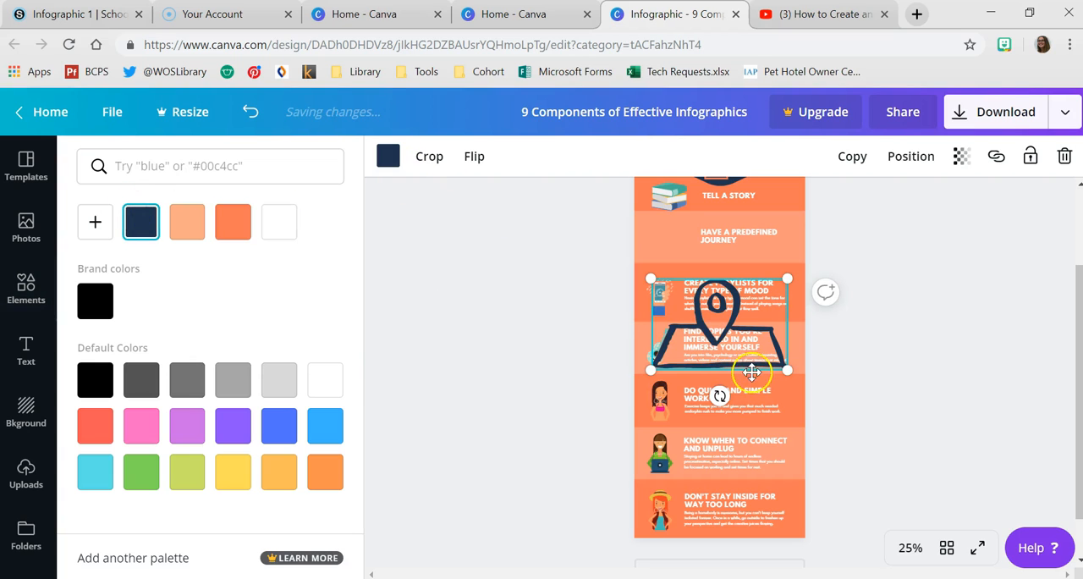
drag(787, 370, 670, 236)
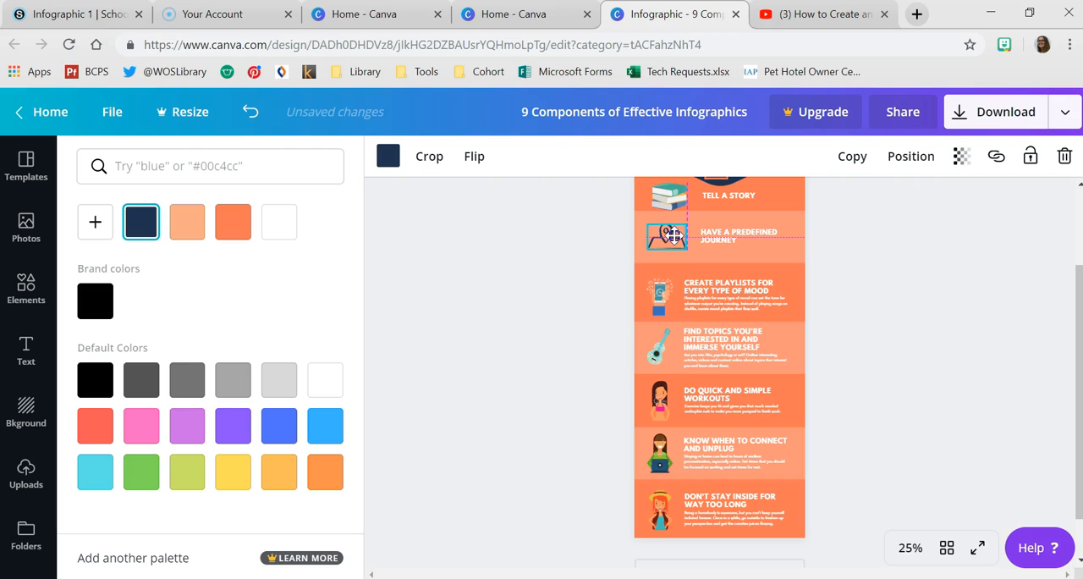
scroll(677, 296, up, 2)
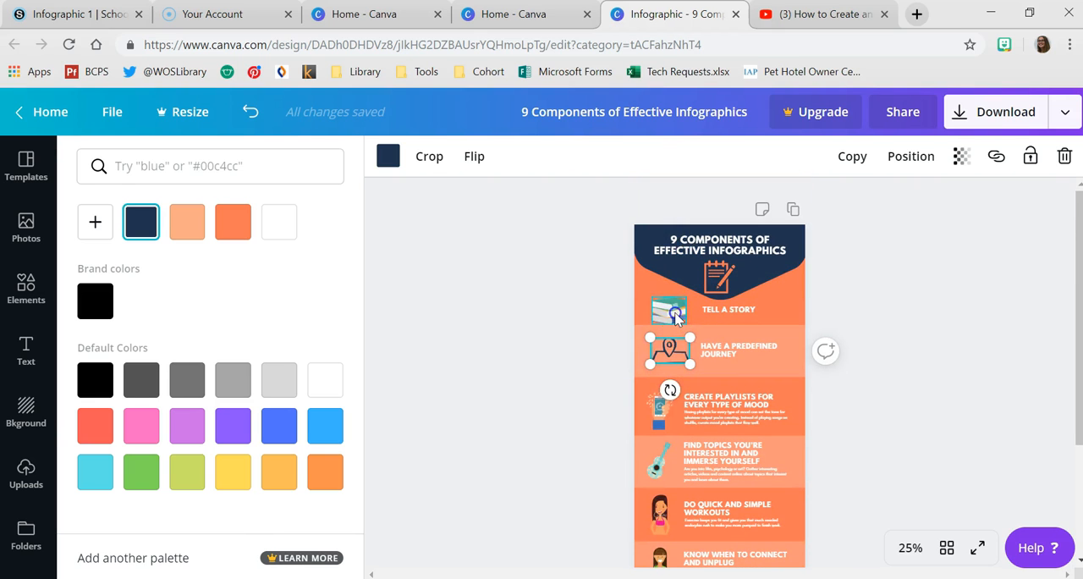
click(674, 309)
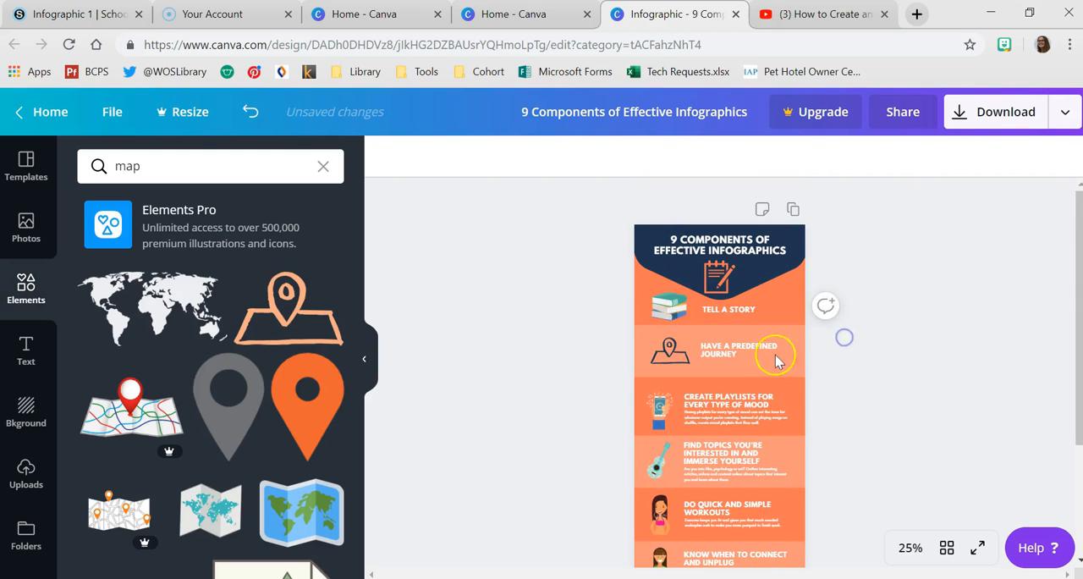
- Change the "CREATE PLAYLISTS FOR EVERY TYPE OF MOOD" heading to "PROVIDE A NEW ANGLE" and delete the description below it
scroll(777, 360, down, 3)
scroll(778, 359, up, 2)
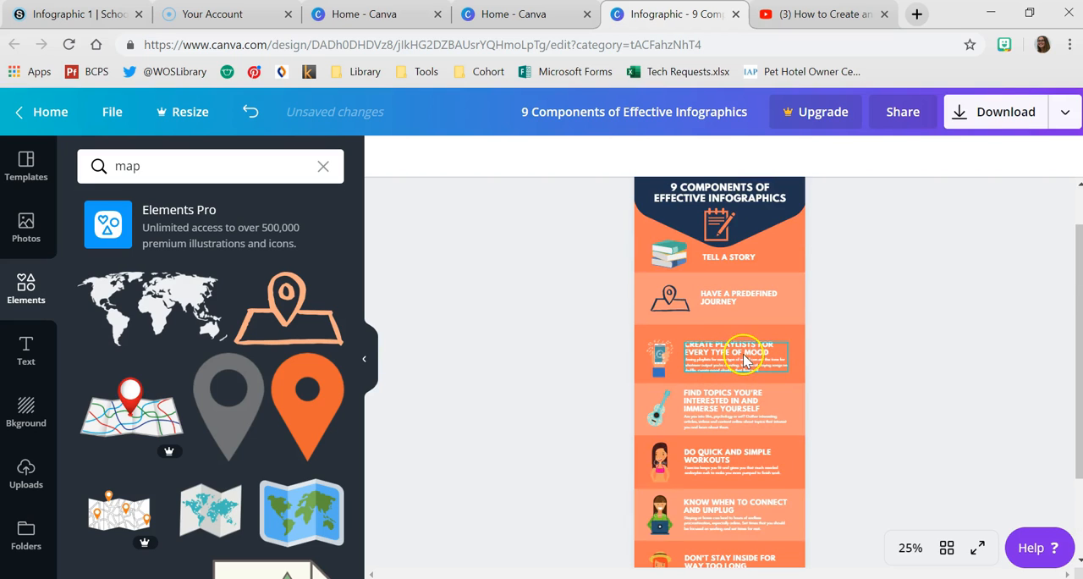
click(745, 359)
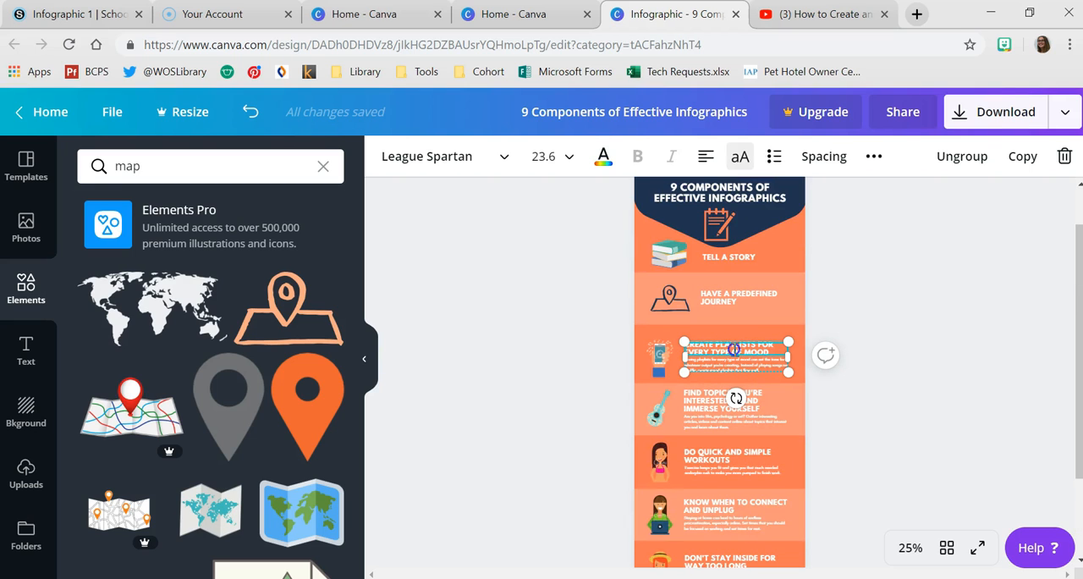
key(BackSpace)
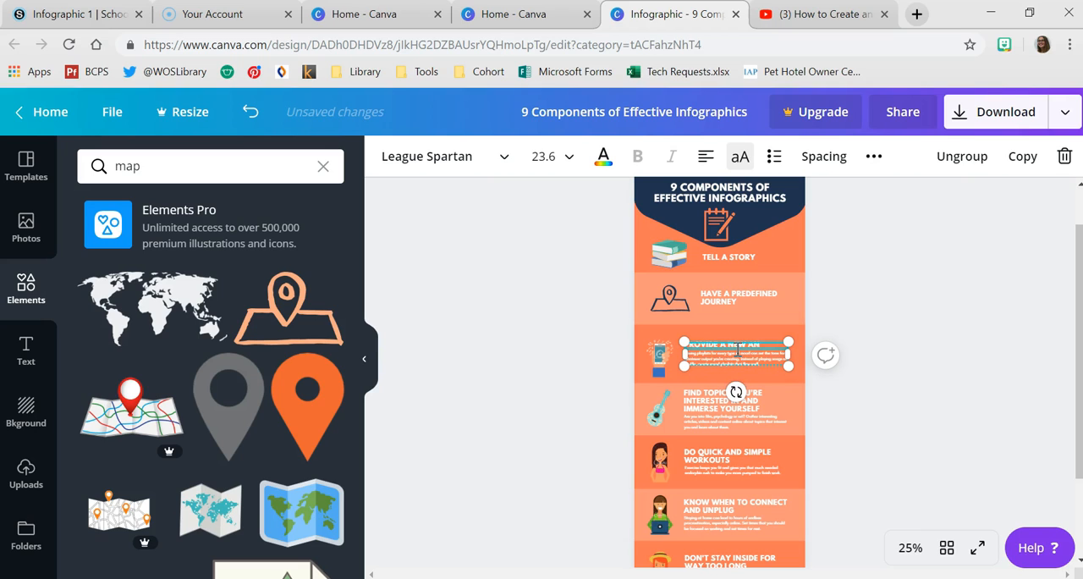
click(768, 356)
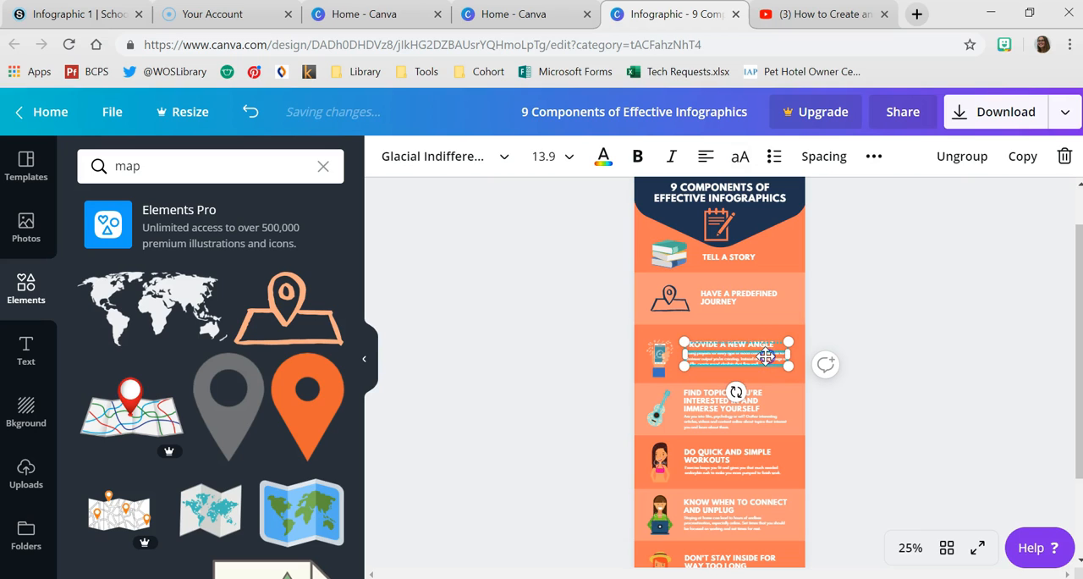
key(BackSpace)
- Align the "PROVIDE A NEW ANGLE" heading with those above, breaking the line before "ANGLE", and delete the section's phone illustration
drag(739, 347, 788, 362)
key(ctrl+z)
key(Return)
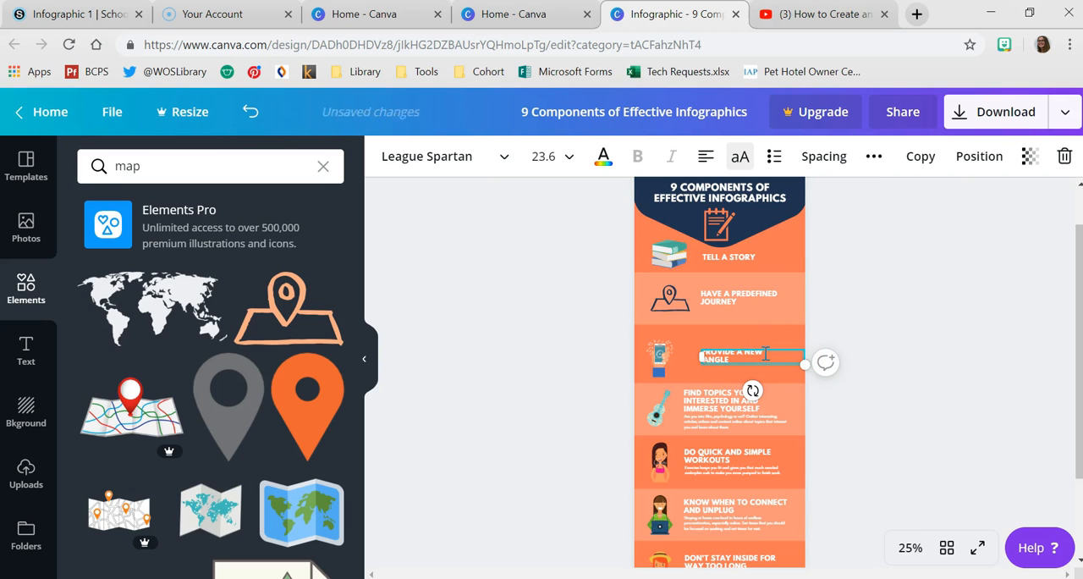
click(652, 356)
key(Delete)
- Search the elements for "angle", insert the blue set square, and shrink it to fit beside the "PROVIDE A NEW ANGLE" heading
drag(211, 169, 79, 168)
text(a)
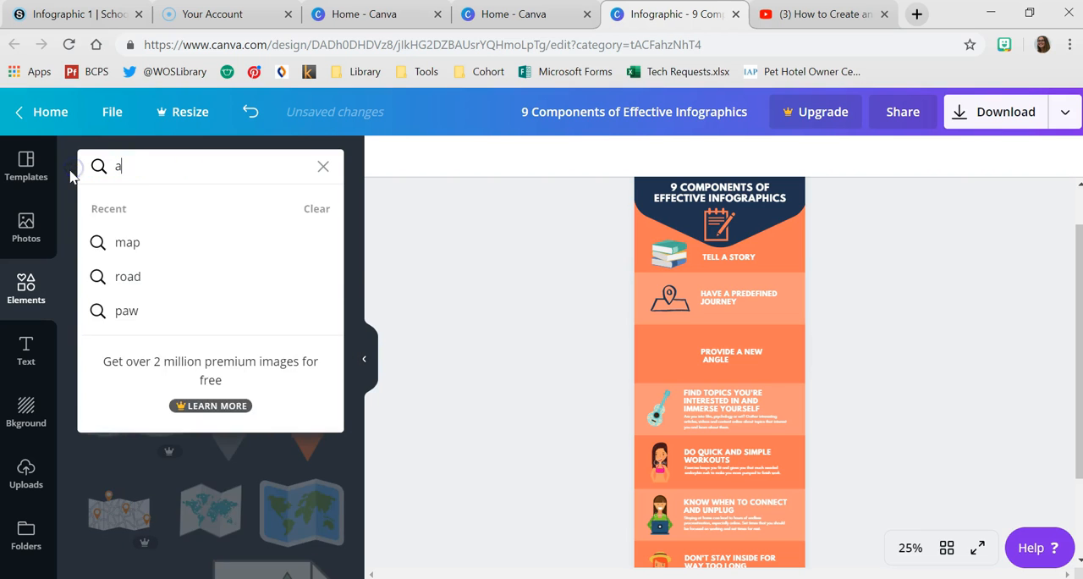
text(ngle)
key(Return)
click(211, 313)
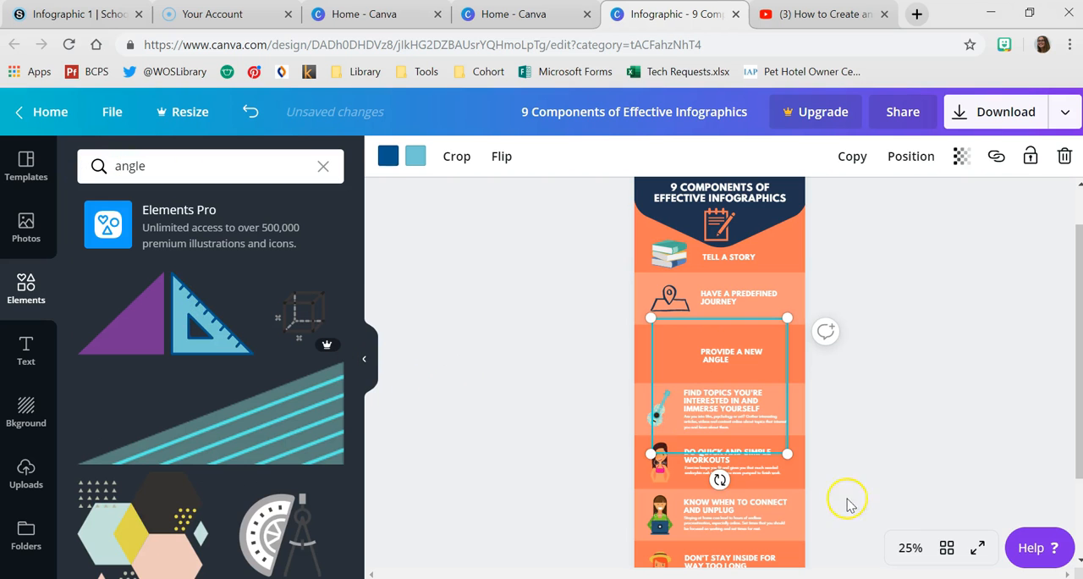
drag(772, 439, 670, 347)
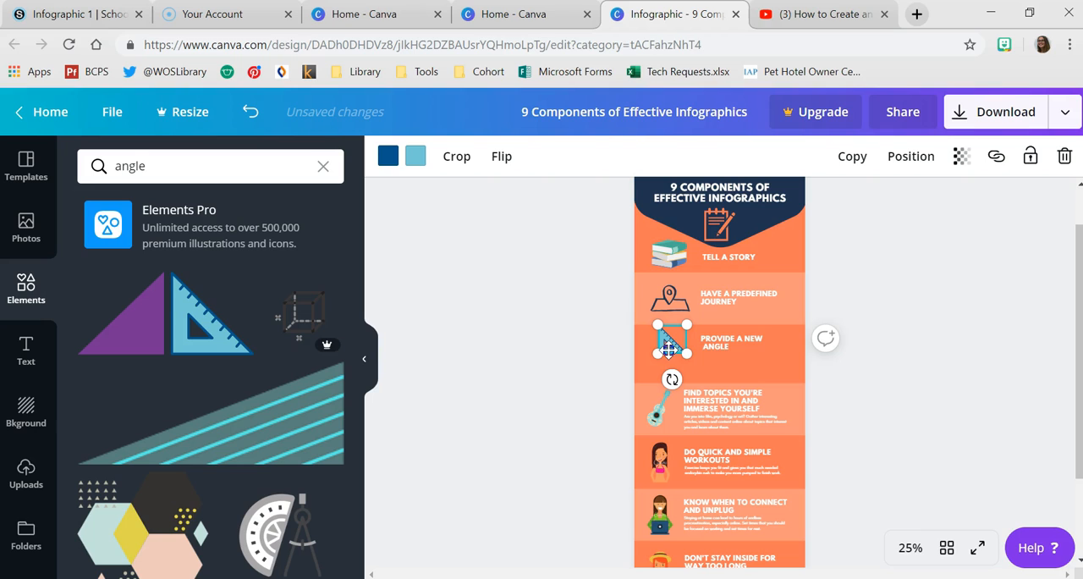
drag(669, 348, 666, 348)
- Move the light orange band below "PROVIDE A NEW ANGLE" slightly up and center the set square vertically in its section
click(723, 380)
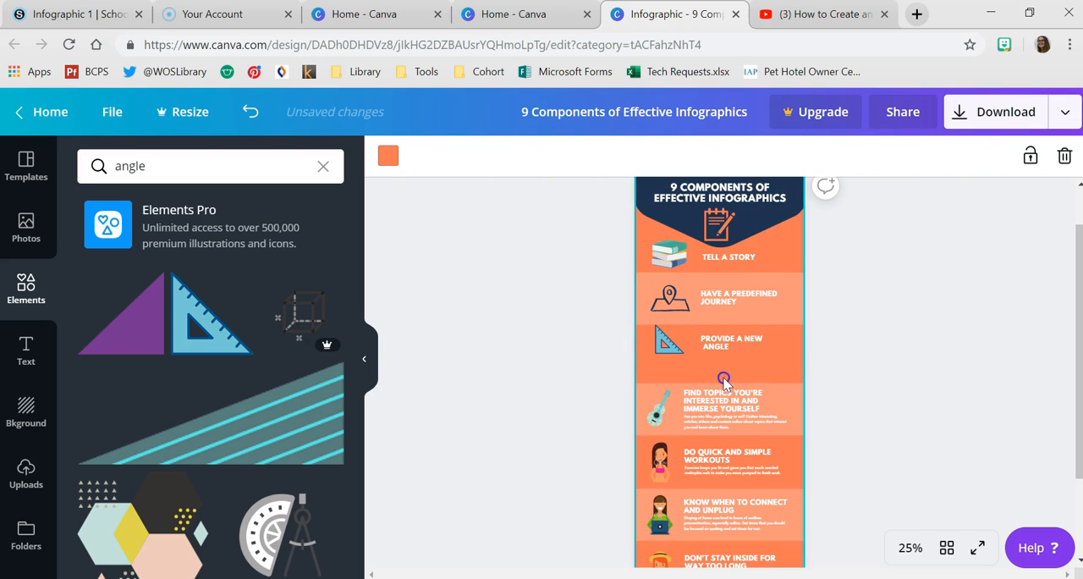
drag(724, 380, 687, 344)
click(668, 342)
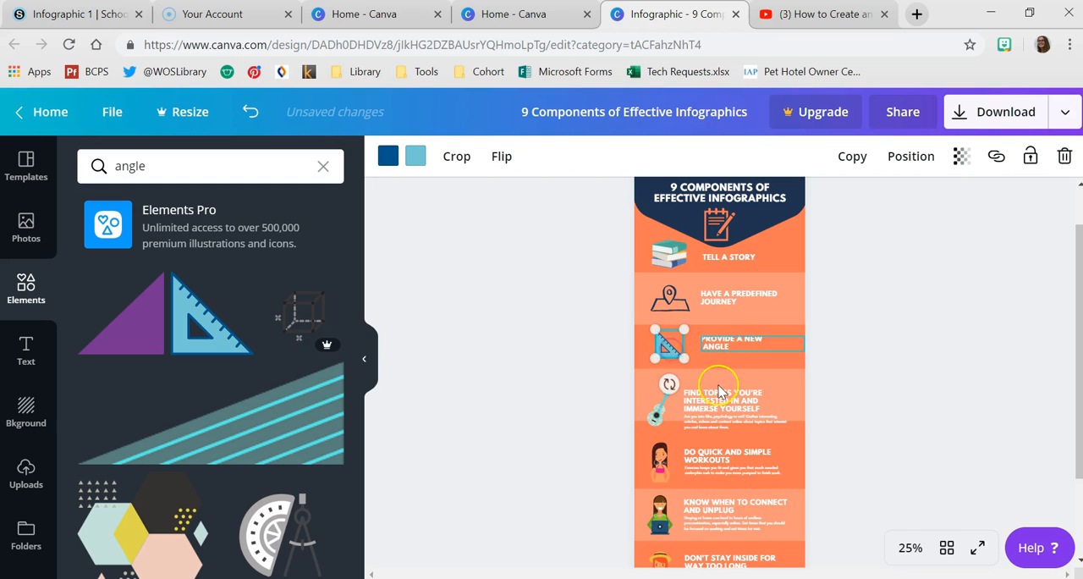
- Change the "FIND TOPICS YOU'RE INTERESTED IN" section's heading to "ADD PRACTIVAL VALUE" and delete its description and guitar
click(724, 387)
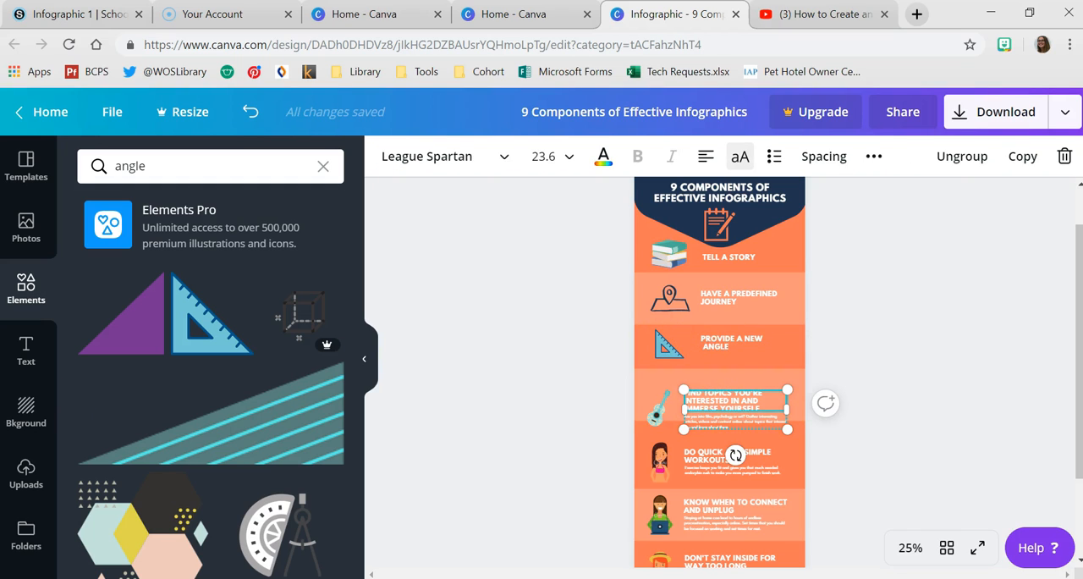
scroll(745, 281, down, 2)
text(SO)
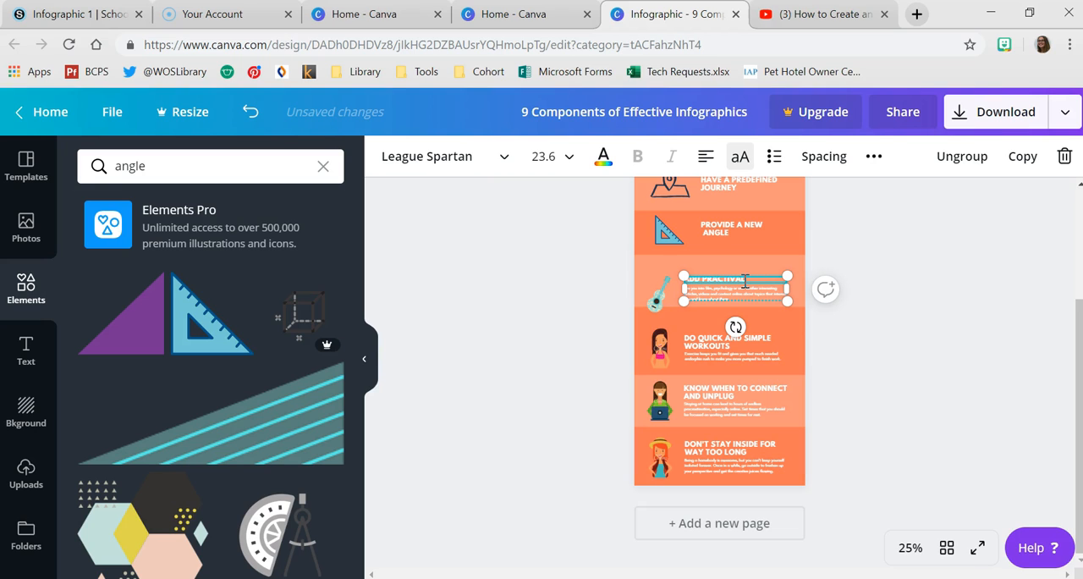
click(704, 293)
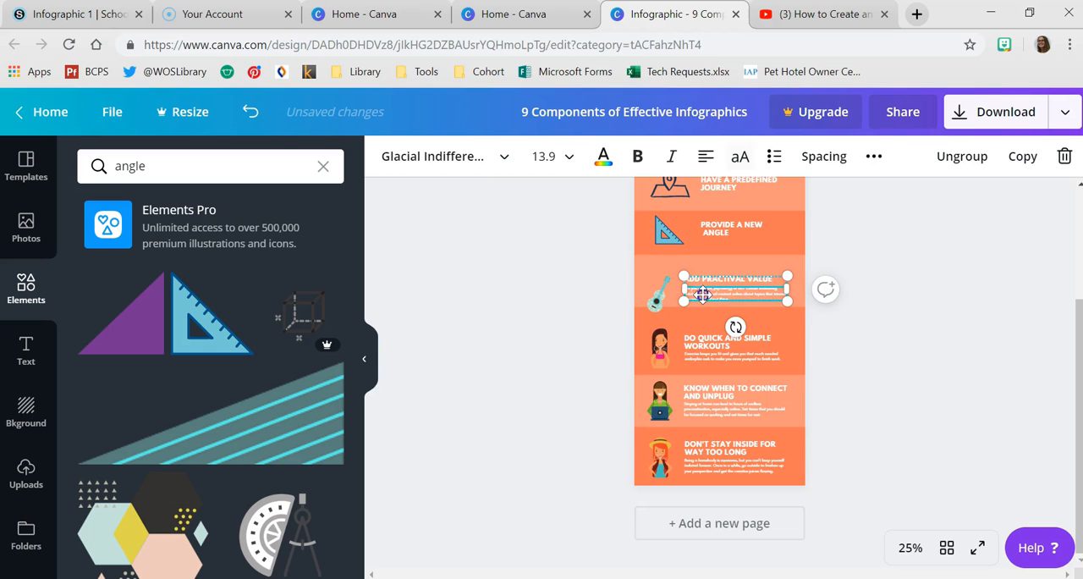
scroll(703, 293, up, 2)
key(Delete)
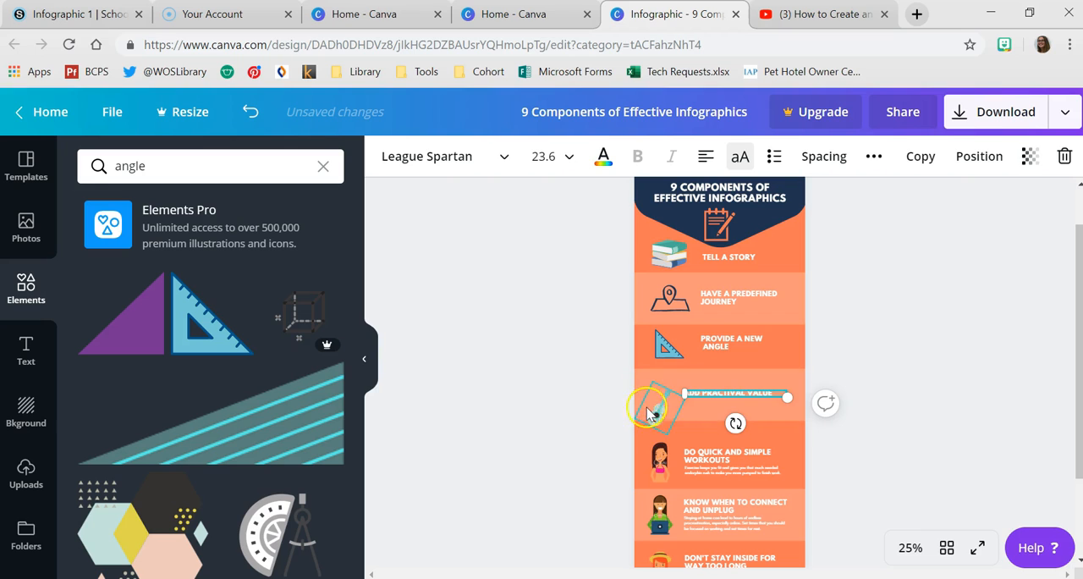
drag(647, 413, 652, 406)
click(678, 395)
key(Delete)
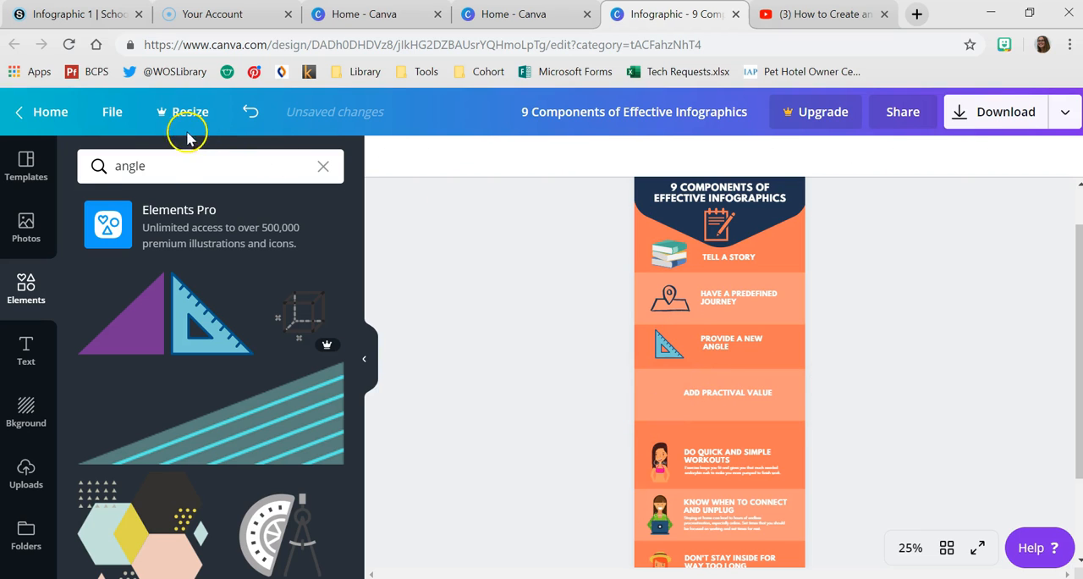
- Search the elements for "money" and insert the free money bag illustration
click(232, 166)
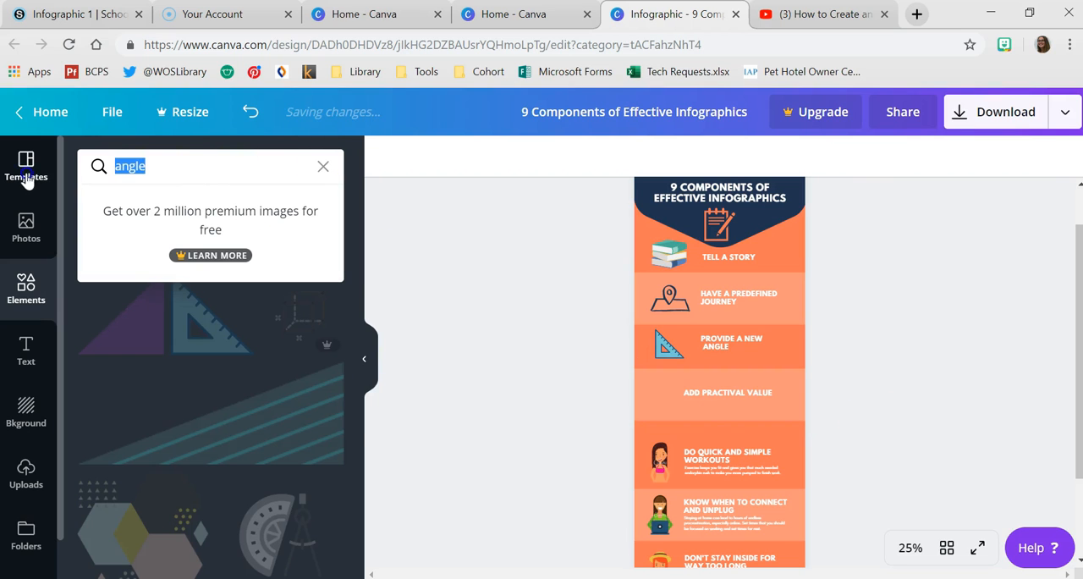
text(money)
key(Return)
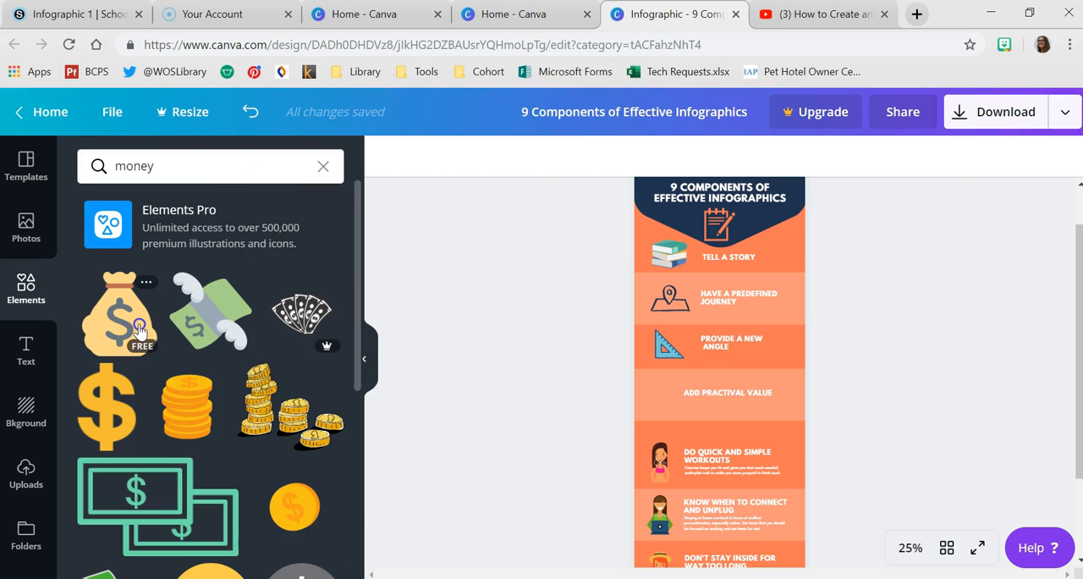
drag(120, 313, 804, 408)
- Shrink the money bag beside the "ADD PRACTIVAL VALUE" heading, and shift that heading right with a line break before "VALUE"
drag(787, 454, 745, 396)
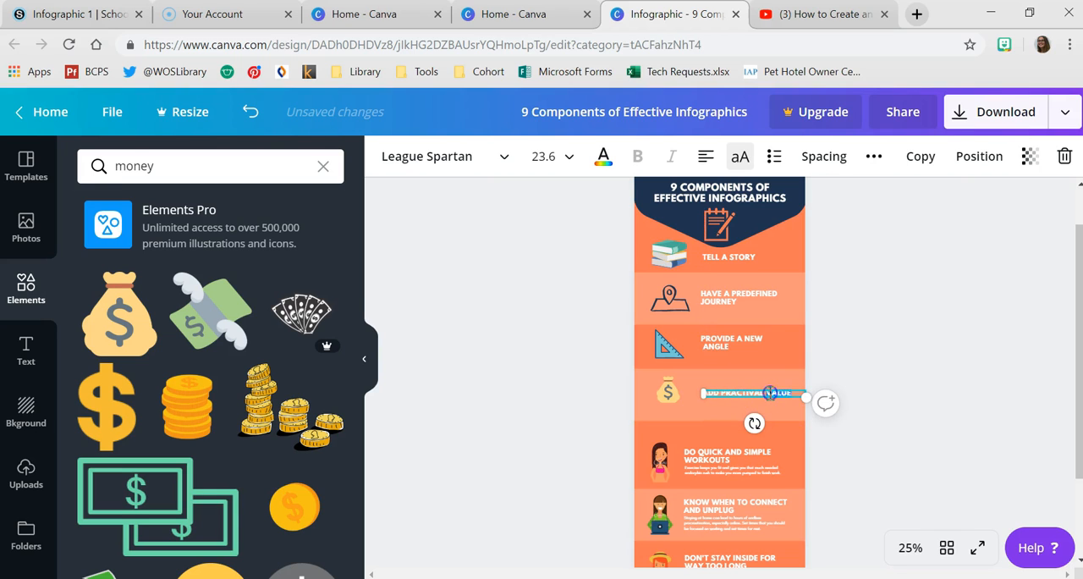
key(Return)
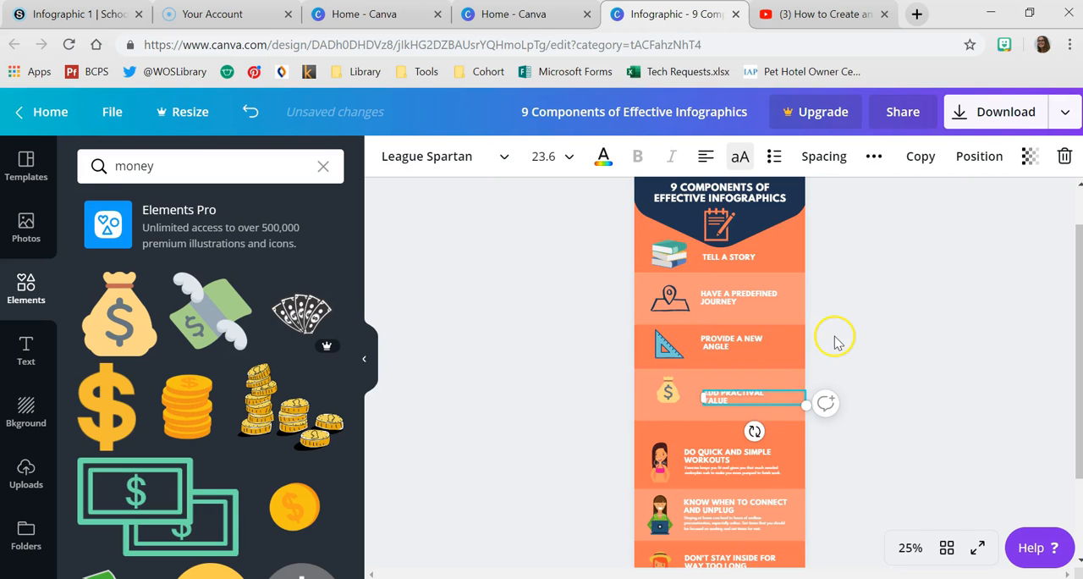
click(1023, 457)
click(752, 422)
click(742, 434)
click(779, 424)
click(750, 429)
click(748, 427)
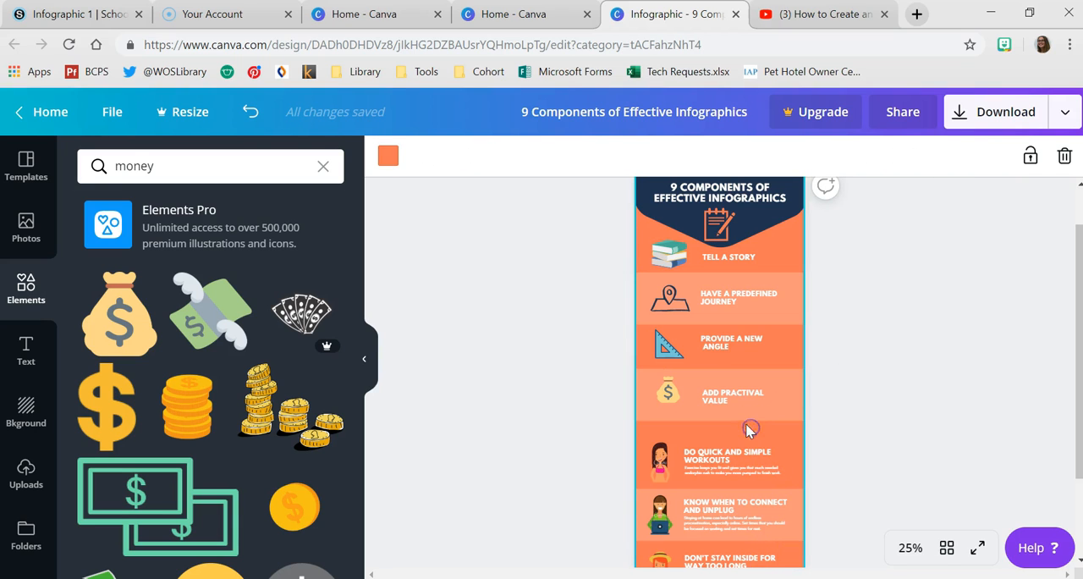
click(745, 412)
mouse_move(810, 420)
mouse_down()
mouse_move(804, 405)
mouse_move(815, 404)
mouse_up()
click(867, 401)
- Move the "DO QUICK AND SIMPLE WORKOUTS" section's woman and text up and right, and change its heading to "WELL STRUCTURED"
drag(711, 449, 680, 448)
click(754, 438)
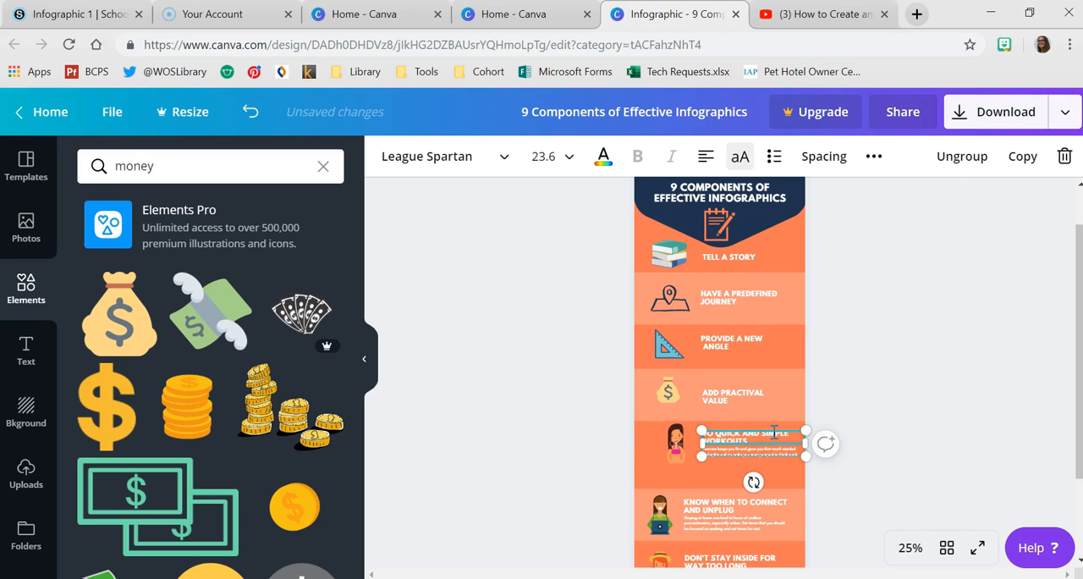
double_click(776, 430)
text(YELL)
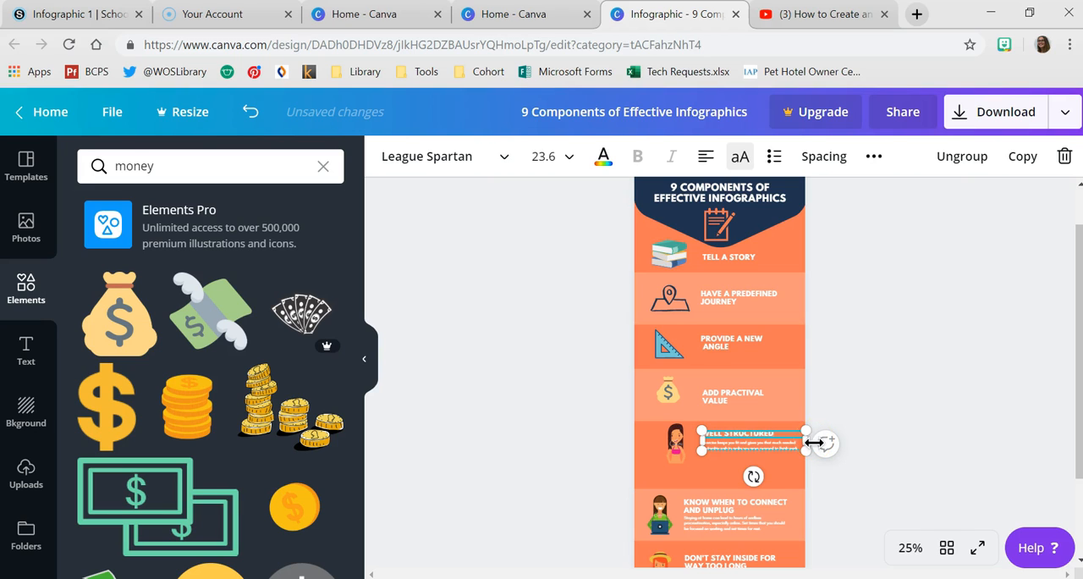
- Delete the description text and the woman illustration from the "WELL STRUCTURED" section
click(754, 444)
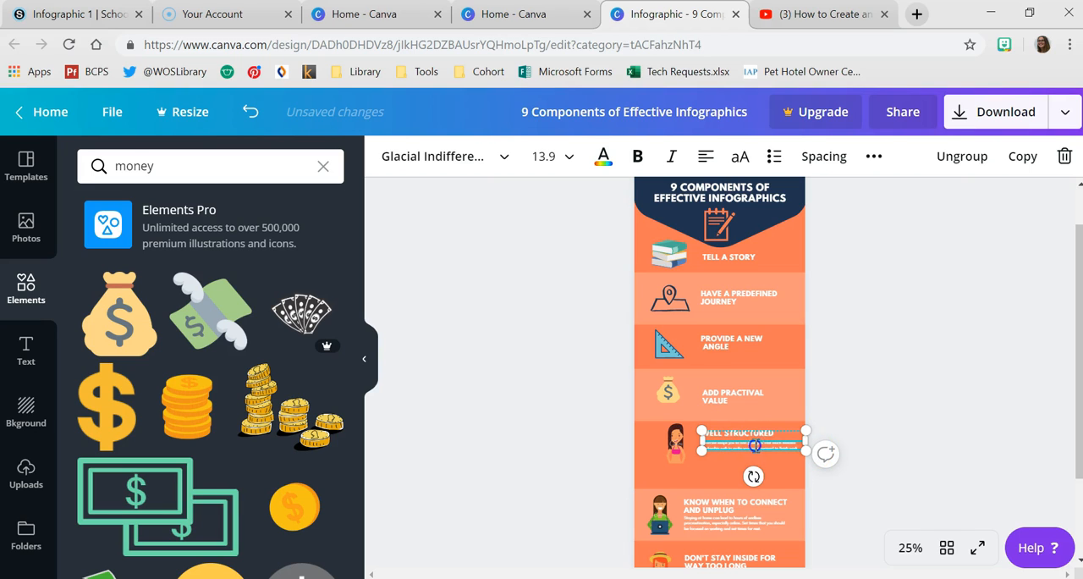
key(BackSpace)
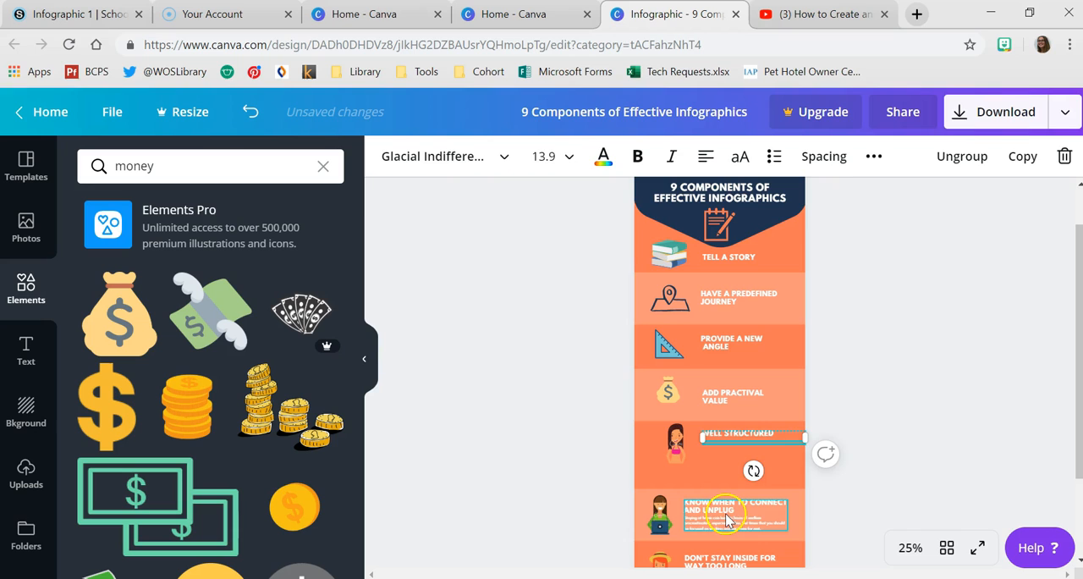
click(778, 465)
click(659, 442)
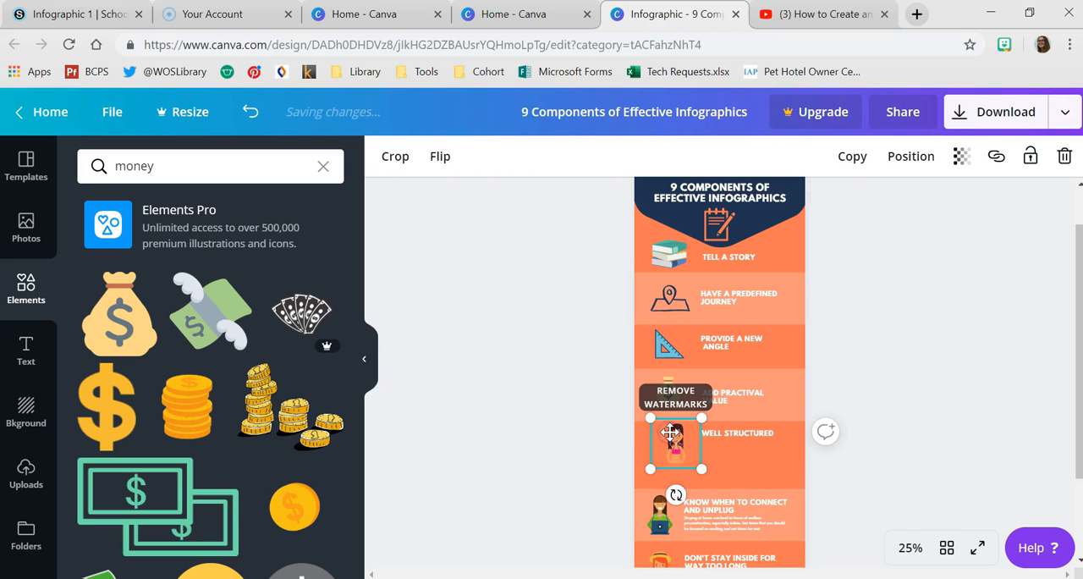
key(Delete)
- Search the elements for "structure" and insert the free yellow hierarchy chart with circles
double_click(125, 149)
text(structure)
key(Return)
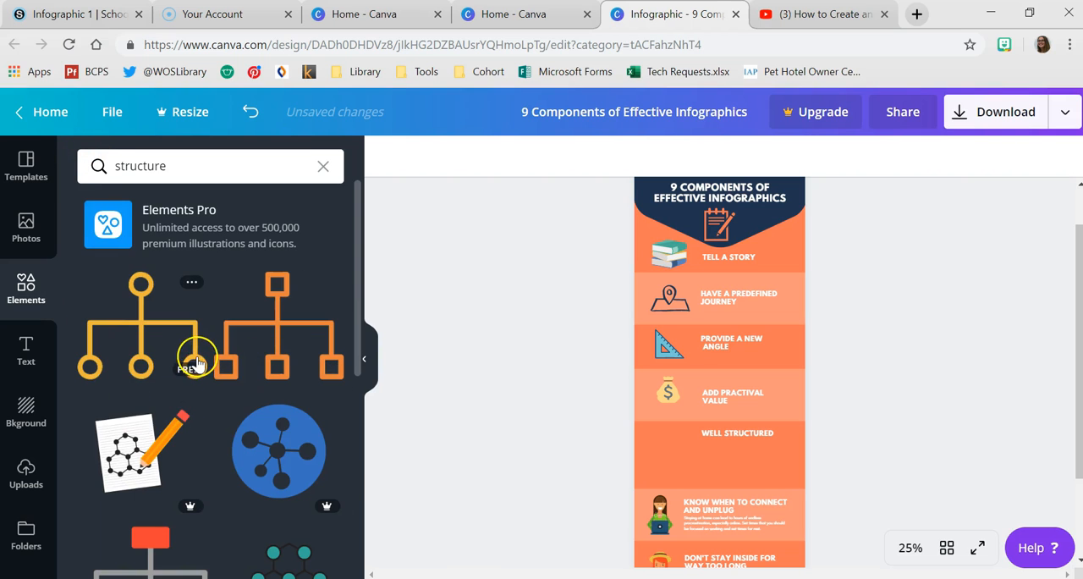
click(193, 343)
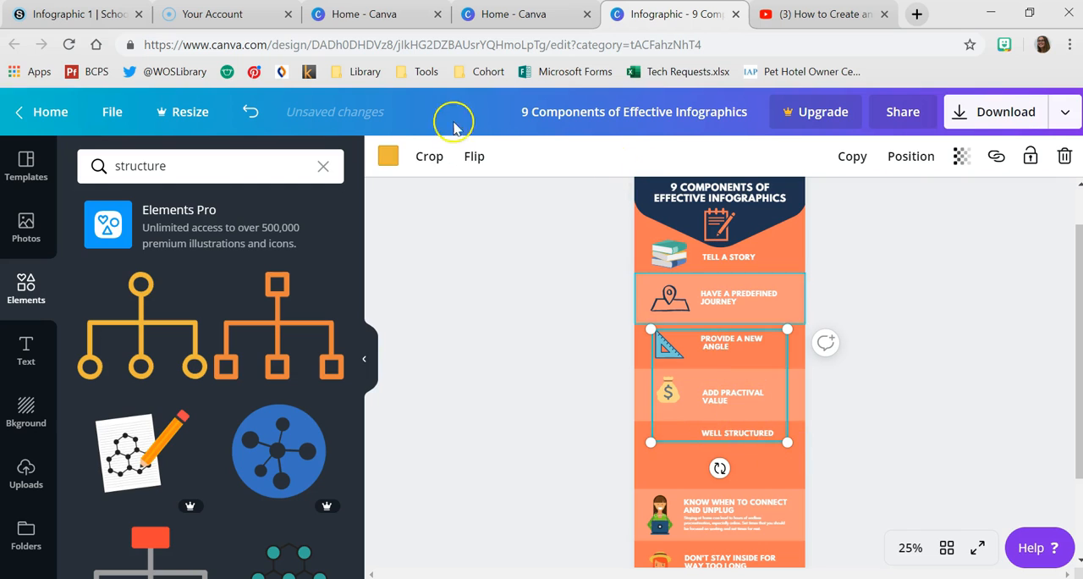
- Recolor the hierarchy chart dark navy and shrink it to fit beside the "WELL STRUCTURED" heading
click(385, 157)
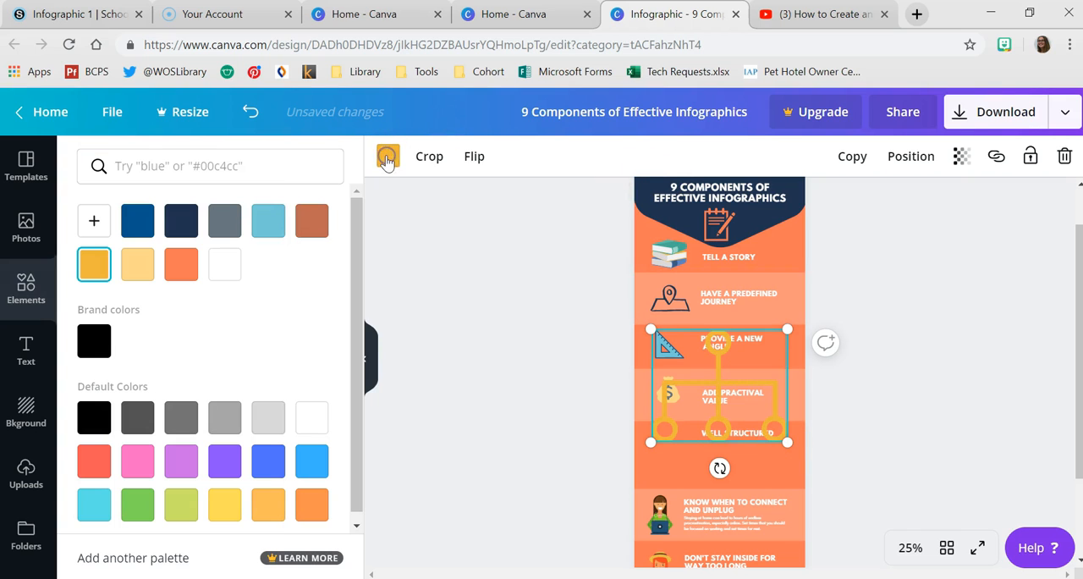
click(191, 216)
drag(729, 385, 687, 358)
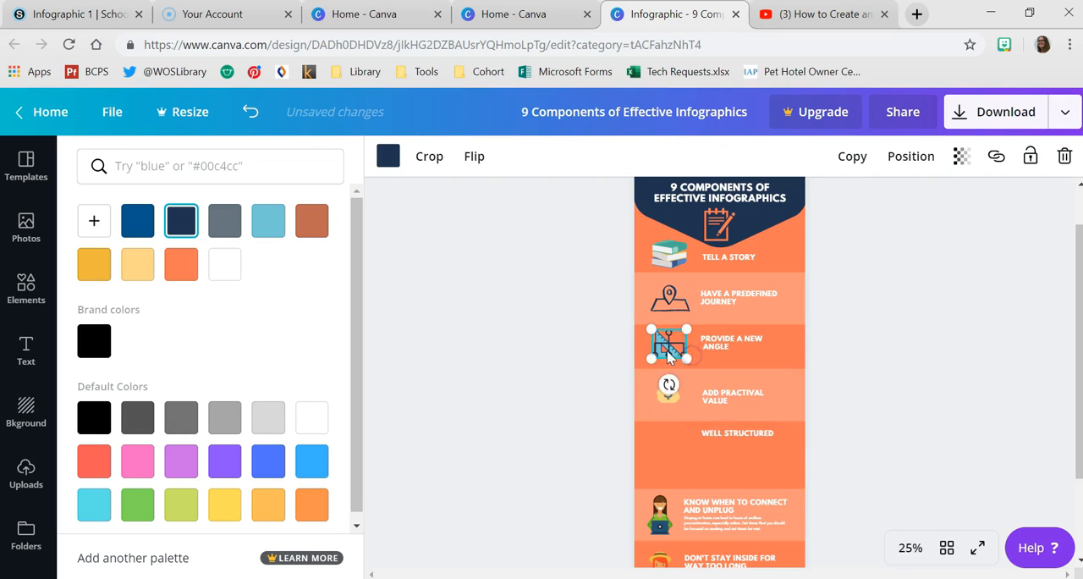
drag(656, 453, 673, 437)
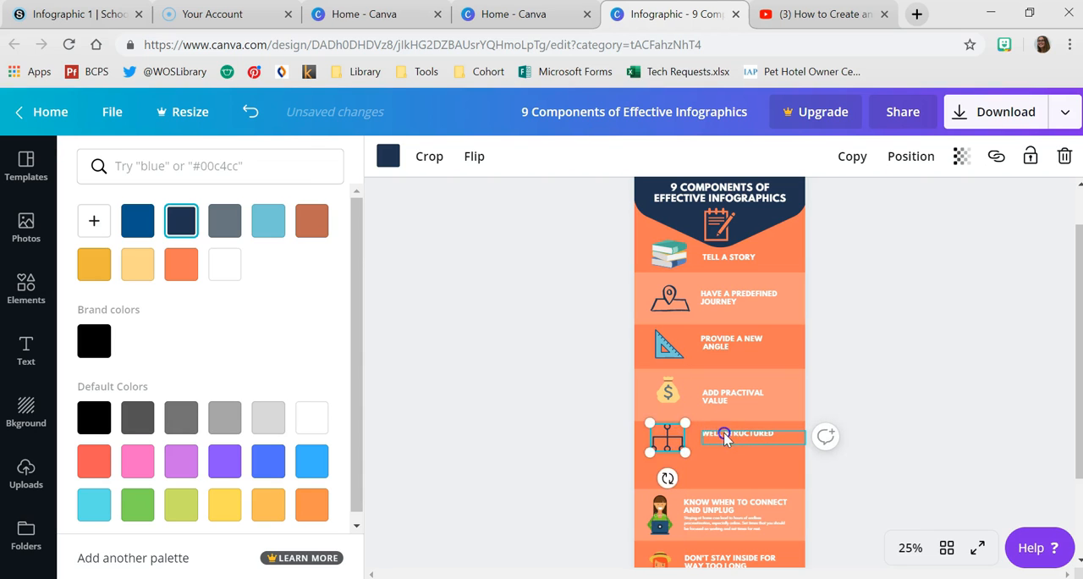
- Nudge the "WELL STRUCTURED" heading slightly left, and shrink the hierarchy chart further, aligned under the money bag
click(722, 438)
drag(722, 433, 674, 438)
click(700, 463)
click(678, 438)
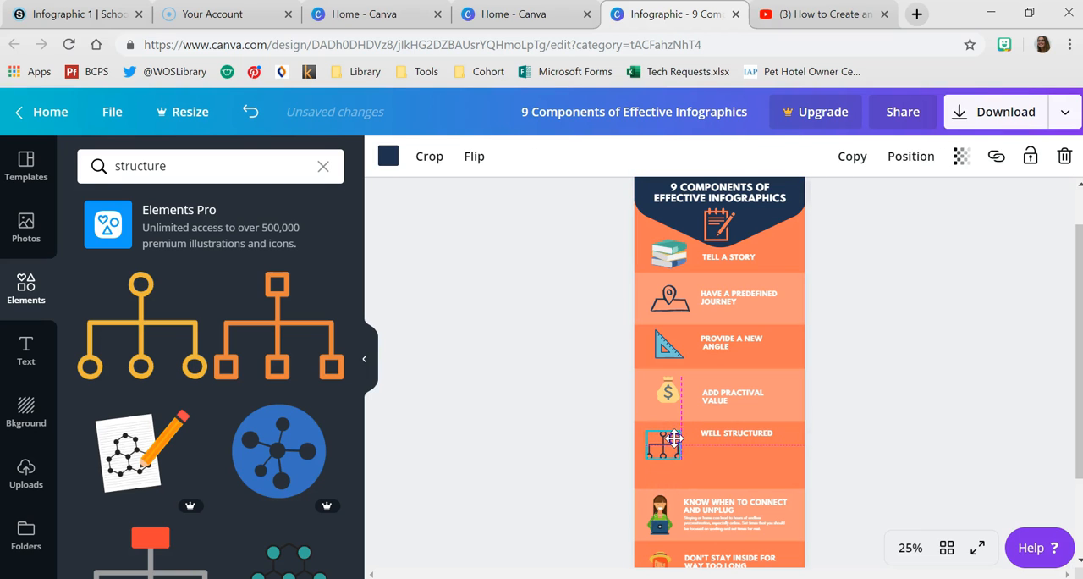
click(863, 439)
click(905, 548)
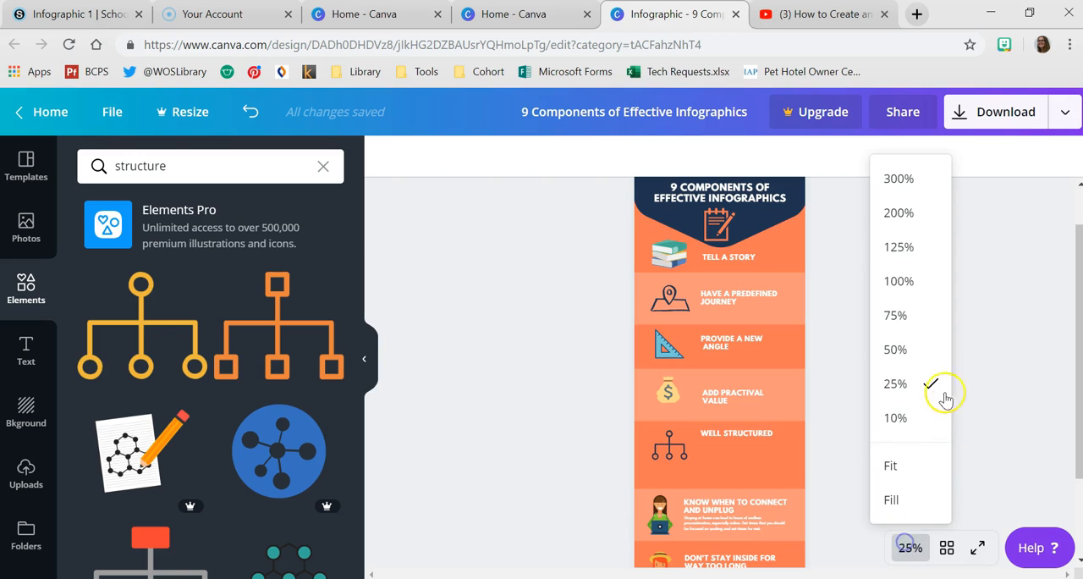
click(907, 346)
scroll(651, 406, down, 2)
click(640, 327)
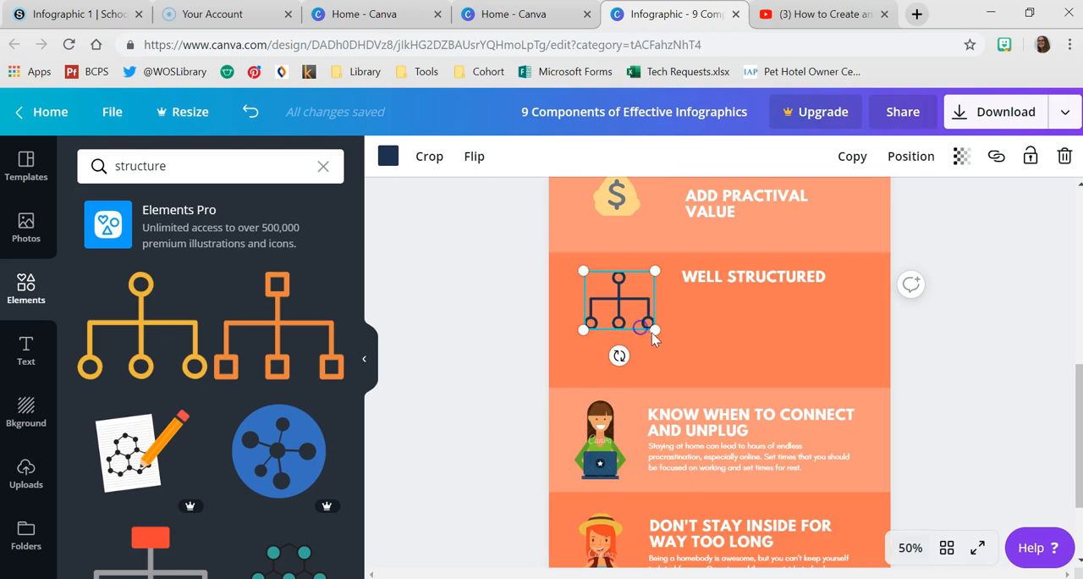
drag(650, 324, 614, 288)
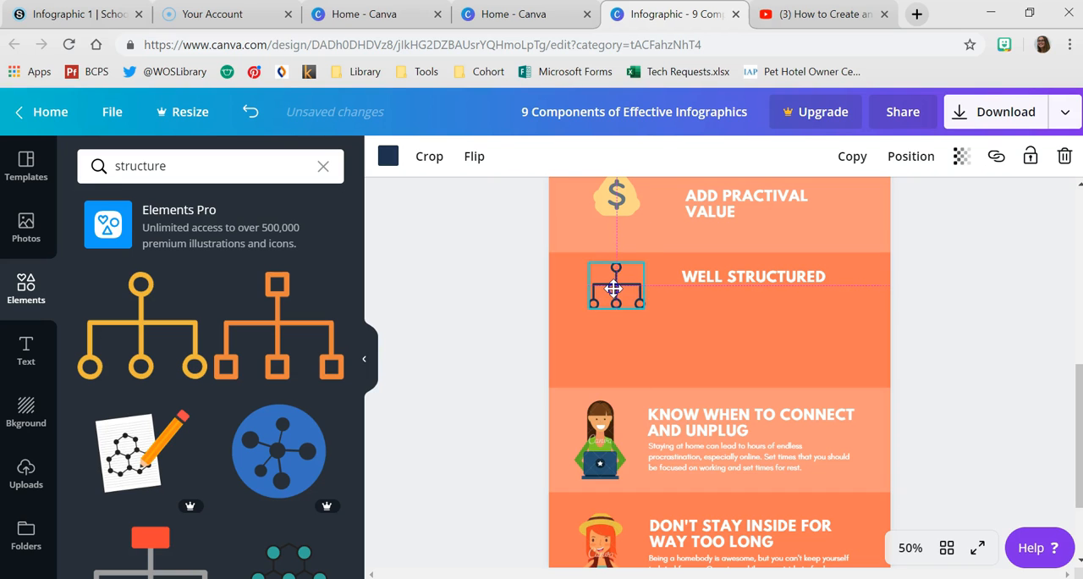
- Move the lighter band up under "WELL STRUCTURED", and delete the "KNOW WHEN TO CONNECT AND UNPLUG" section's woman, heading and description
drag(689, 397, 688, 333)
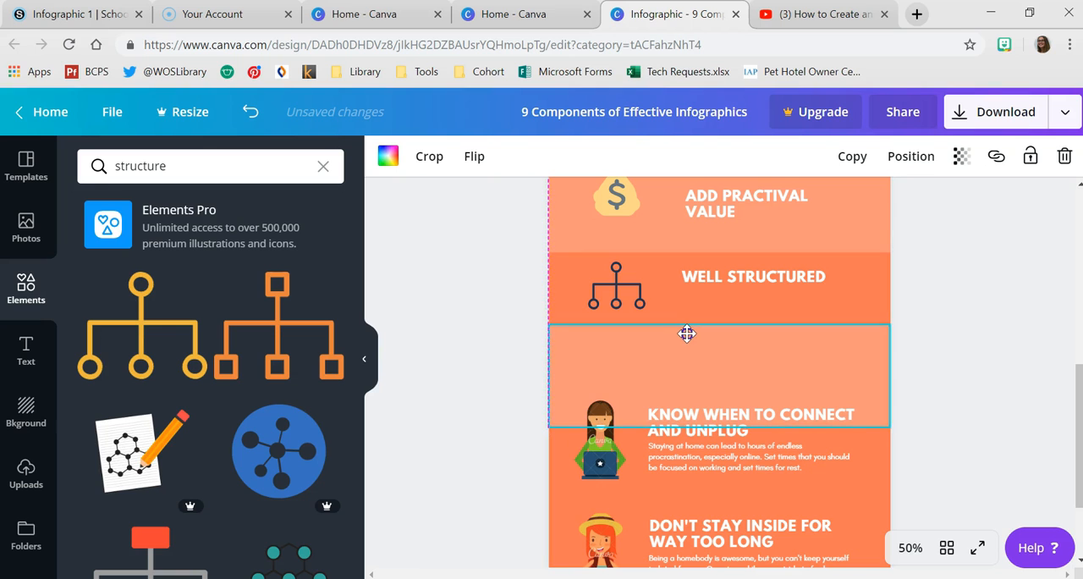
click(597, 461)
key(Delete)
click(724, 427)
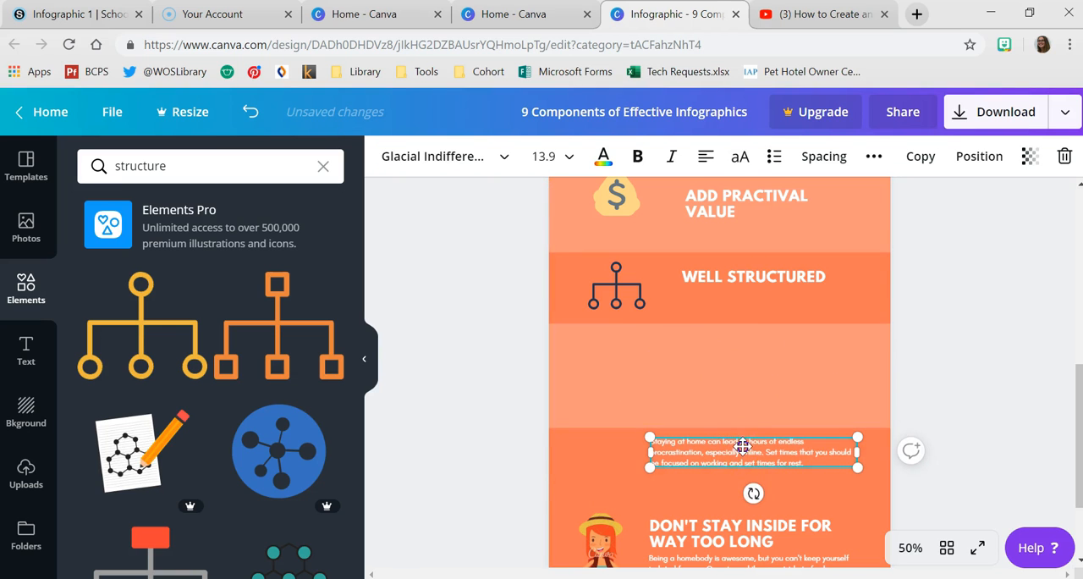
key(Delete)
- Copy the "WELL STRUCTURED" heading into the empty lighter band below and change its text to "SEND 1 KEY MESSAGE"
click(744, 280)
key(ctrl+c)
key(ctrl+v)
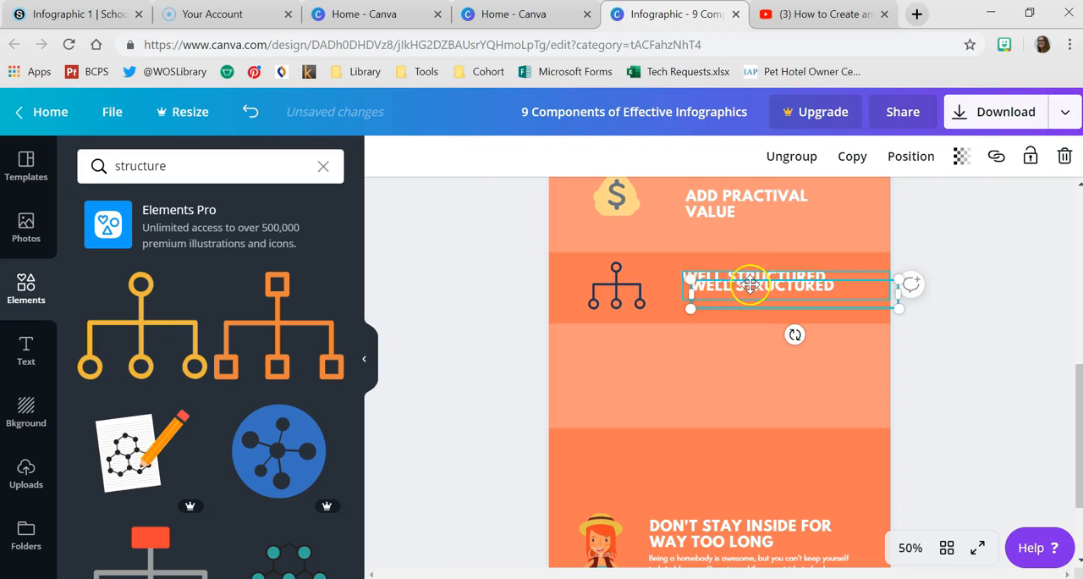
drag(749, 288, 733, 358)
double_click(733, 361)
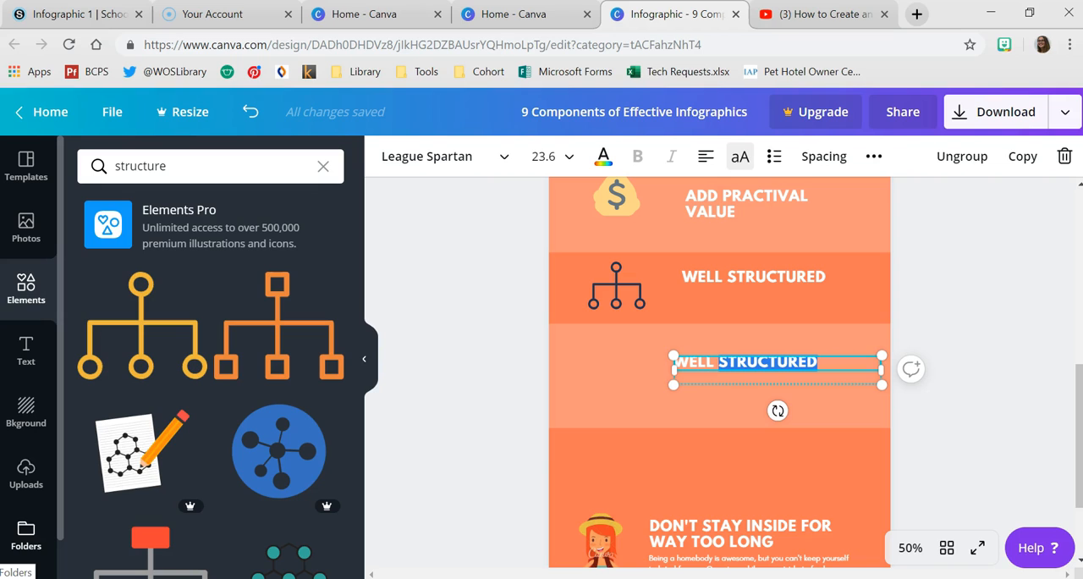
key(ctrl+a)
text(S)
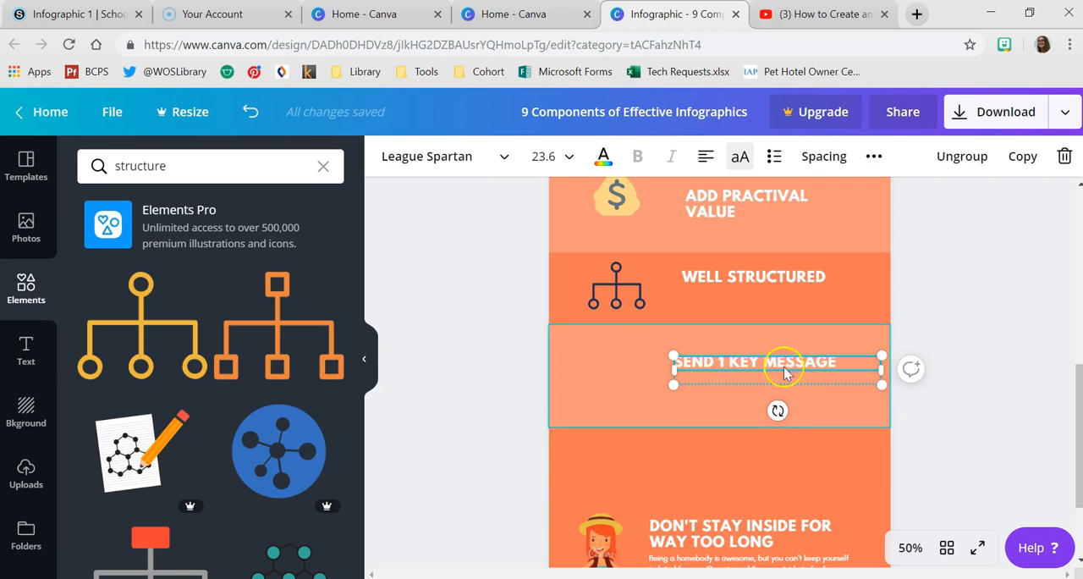
click(981, 336)
drag(725, 370, 737, 362)
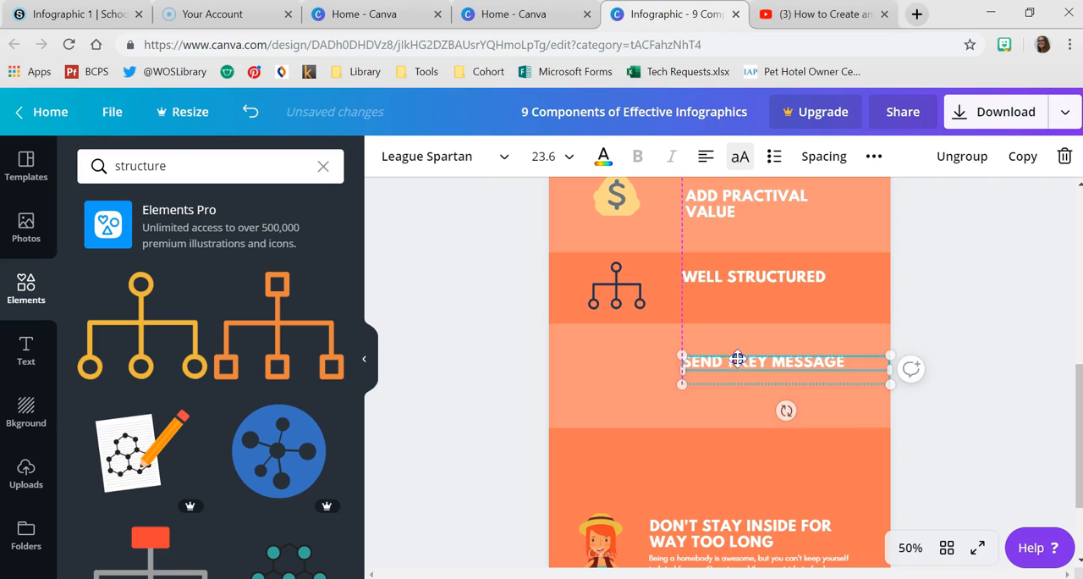
- Search the elements for "message" and insert the free pink speech bubble with text lines
click(163, 172)
text(mes)
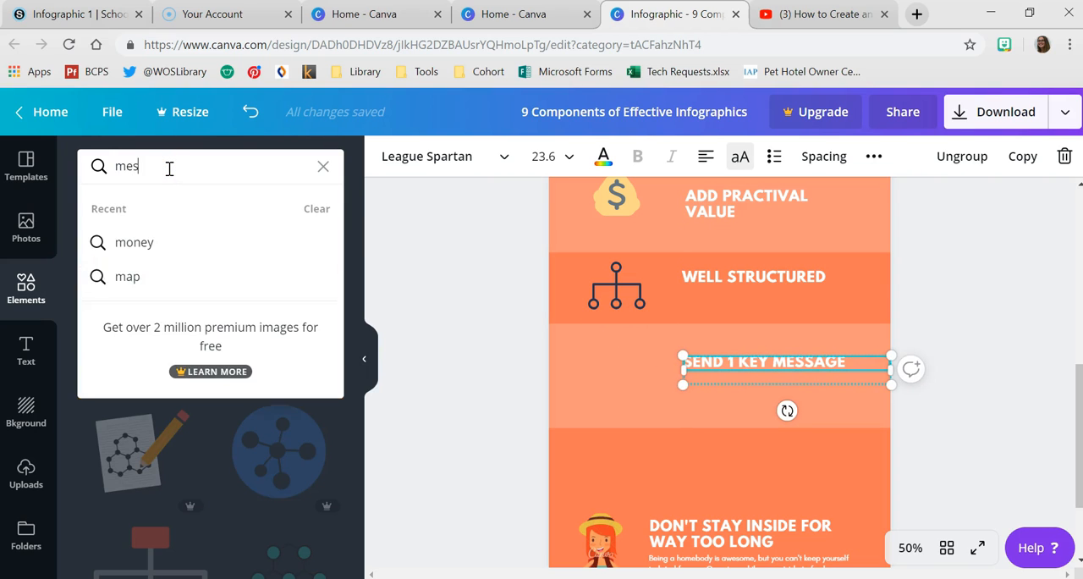
text(sage)
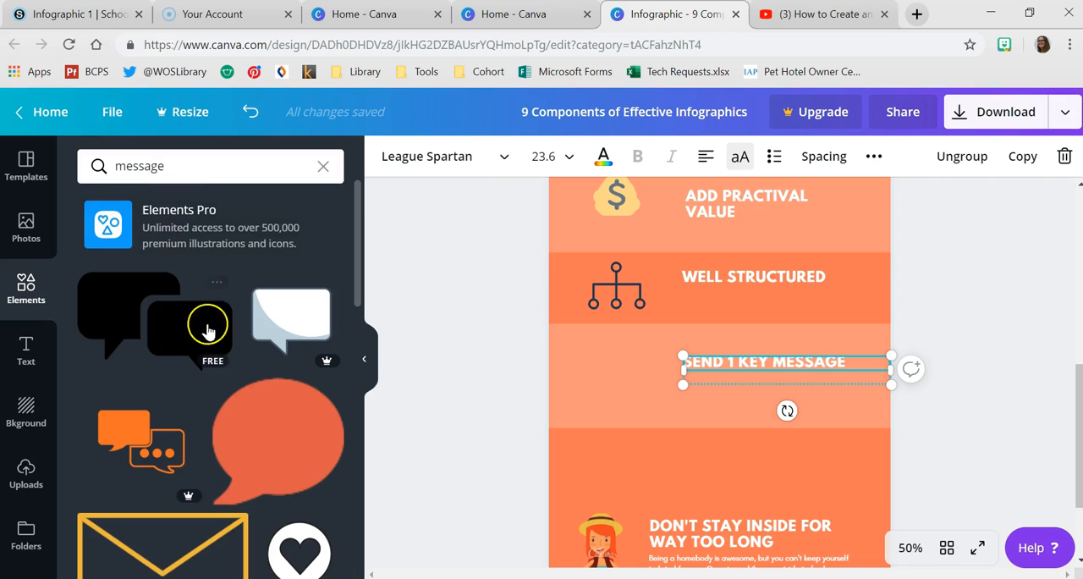
scroll(254, 364, down, 1)
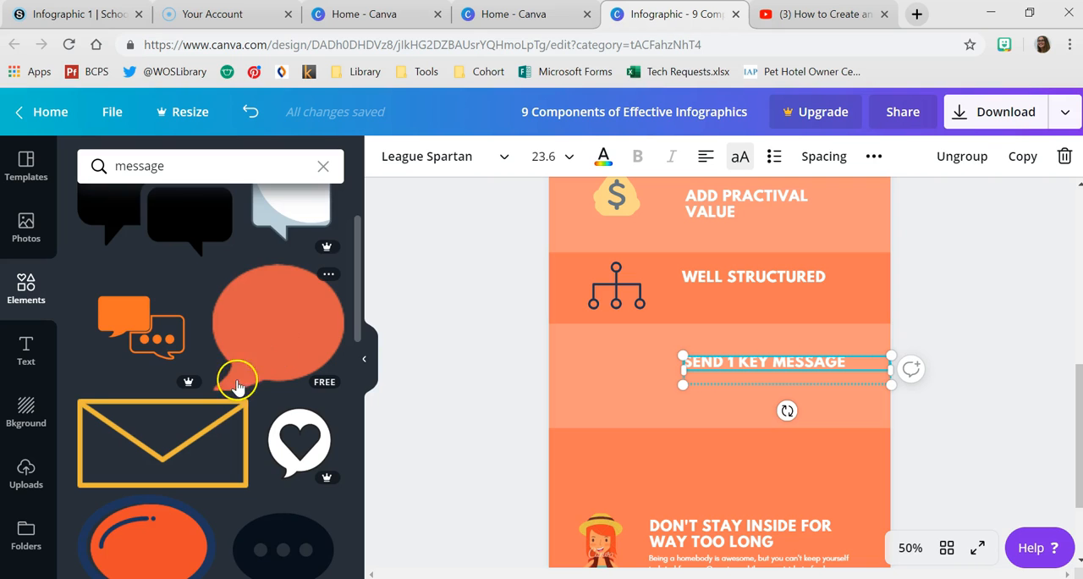
scroll(237, 385, down, 1)
scroll(254, 389, down, 2)
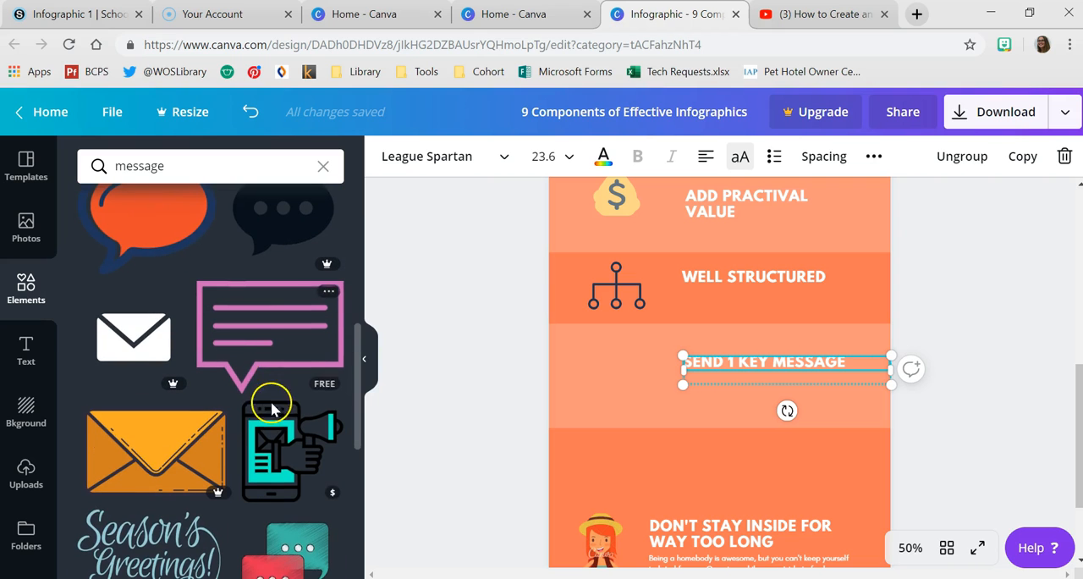
click(261, 348)
- Recolor the speech bubble dark navy and shrink it into place beside the "SEND 1 KEY MESSAGE" heading
scroll(592, 279, up, 3)
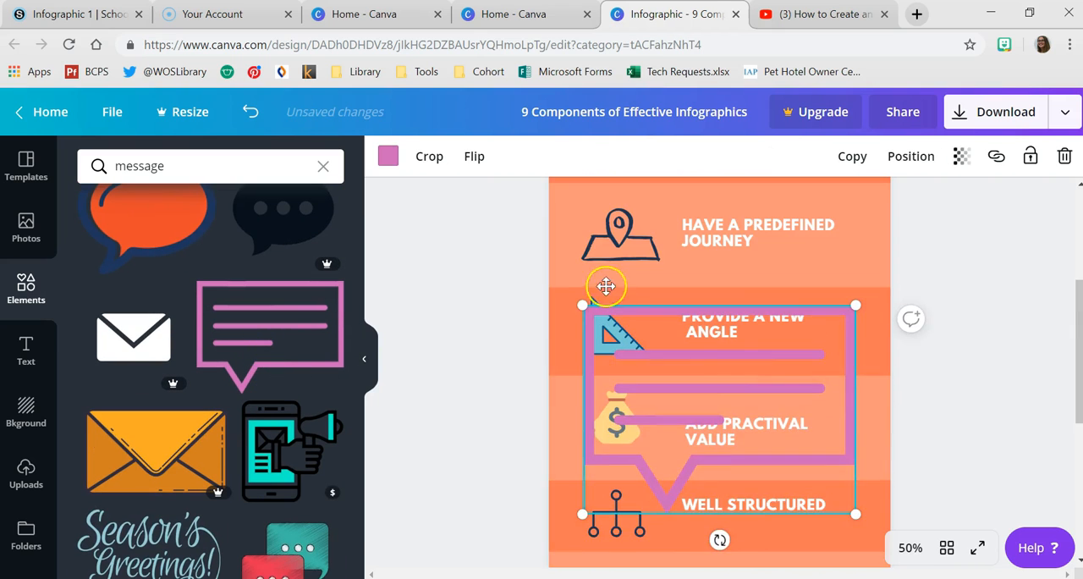
click(390, 159)
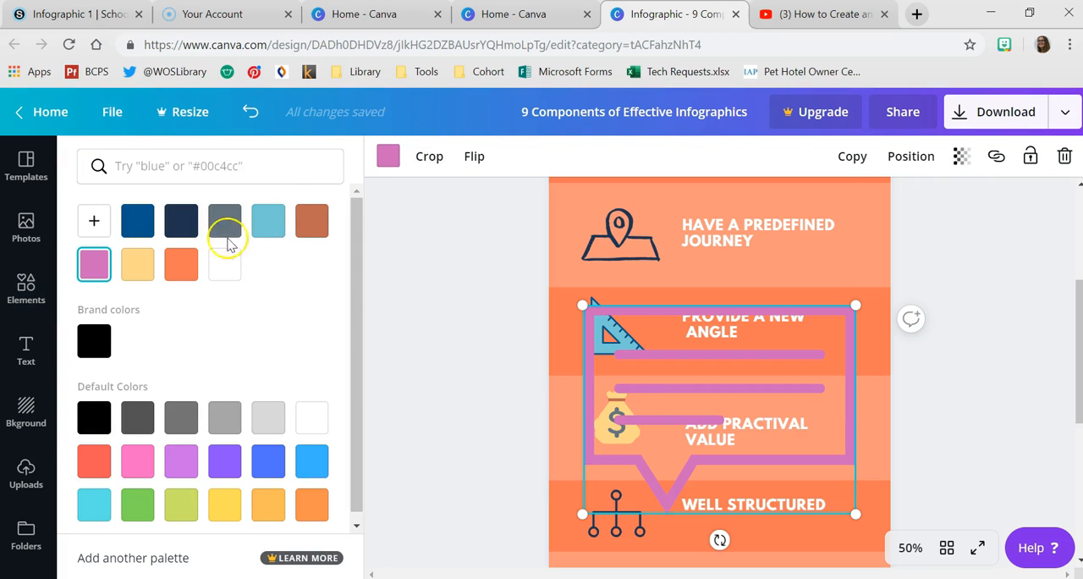
click(137, 220)
scroll(537, 306, down, 1)
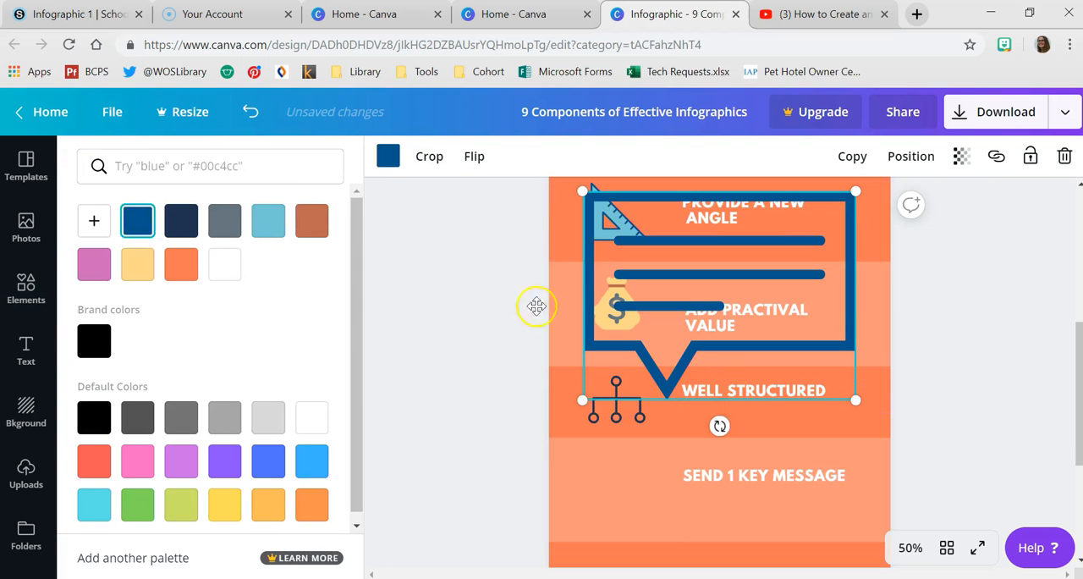
click(182, 221)
drag(715, 300, 720, 453)
scroll(711, 440, down, 1)
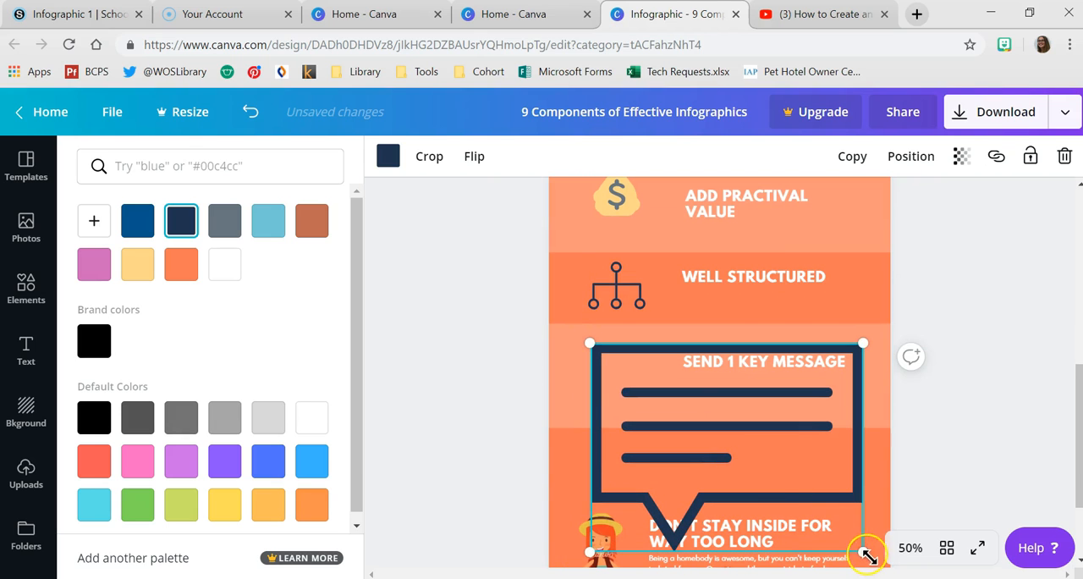
drag(785, 496, 700, 424)
drag(654, 386, 640, 374)
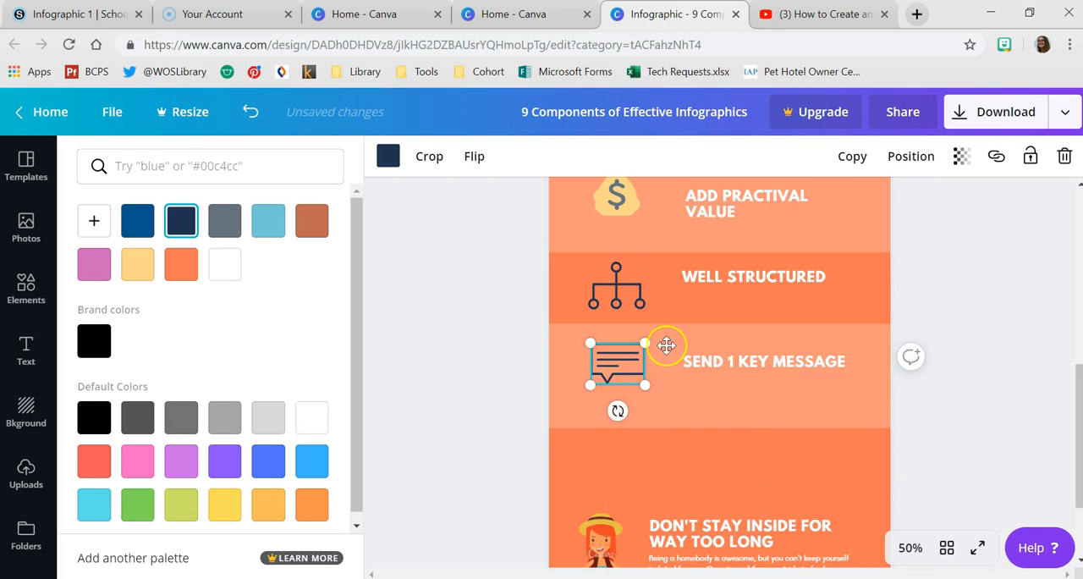
- Nudge the speech bubble and the "SEND 1 KEY MESSAGE" heading up within their band
scroll(657, 343, up, 5)
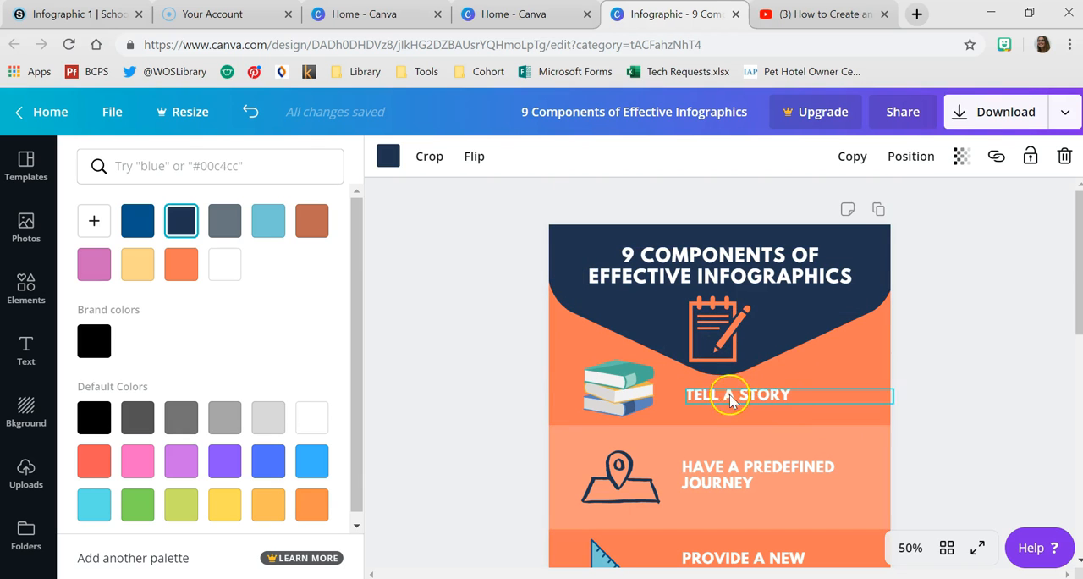
scroll(719, 396, down, 3)
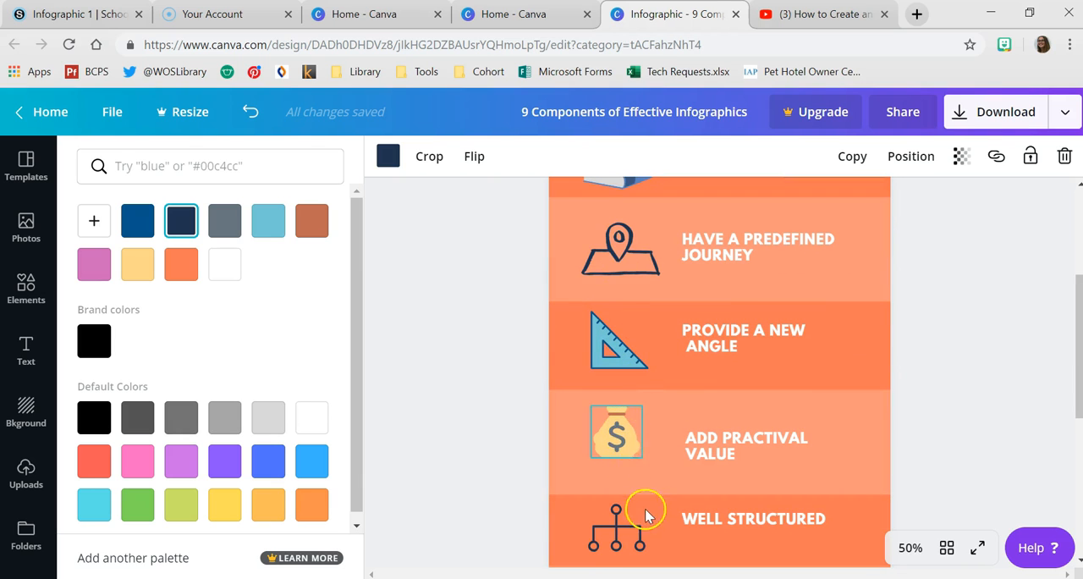
scroll(646, 515, down, 3)
click(617, 483)
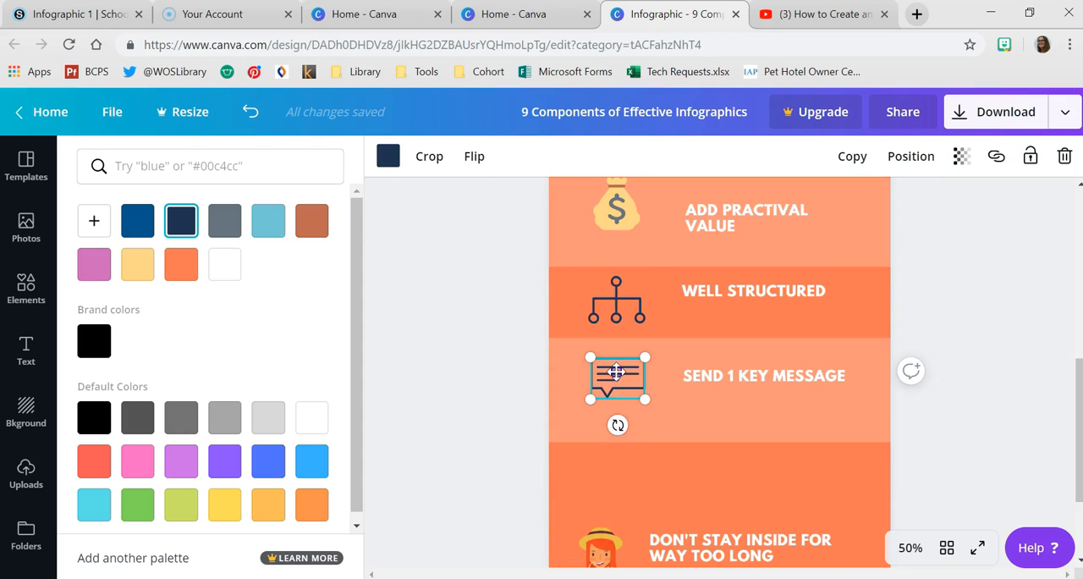
drag(616, 370, 617, 361)
click(691, 373)
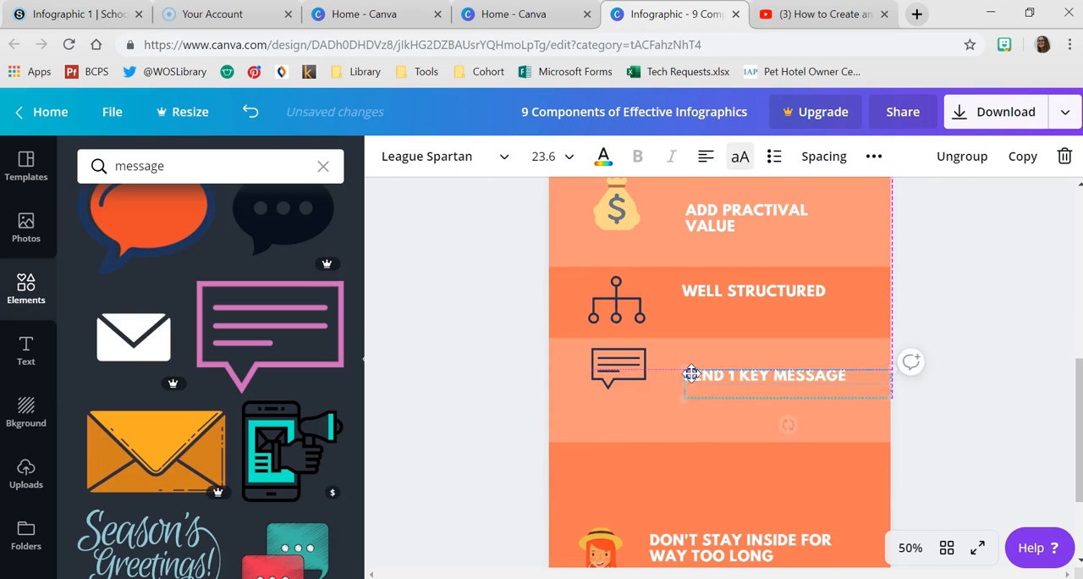
drag(692, 373, 687, 369)
- Shift the lighter band behind "SEND 1 KEY MESSAGE" slightly down, and lower the speech bubble and heading to match
click(650, 413)
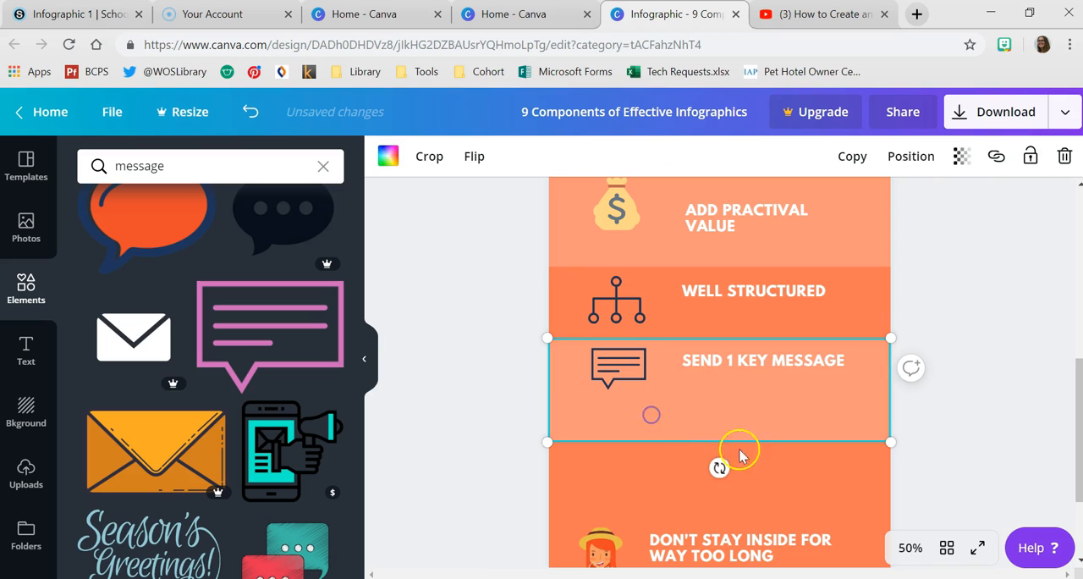
drag(736, 442, 747, 432)
scroll(629, 375, up, 2)
scroll(620, 415, down, 1)
drag(617, 451, 620, 471)
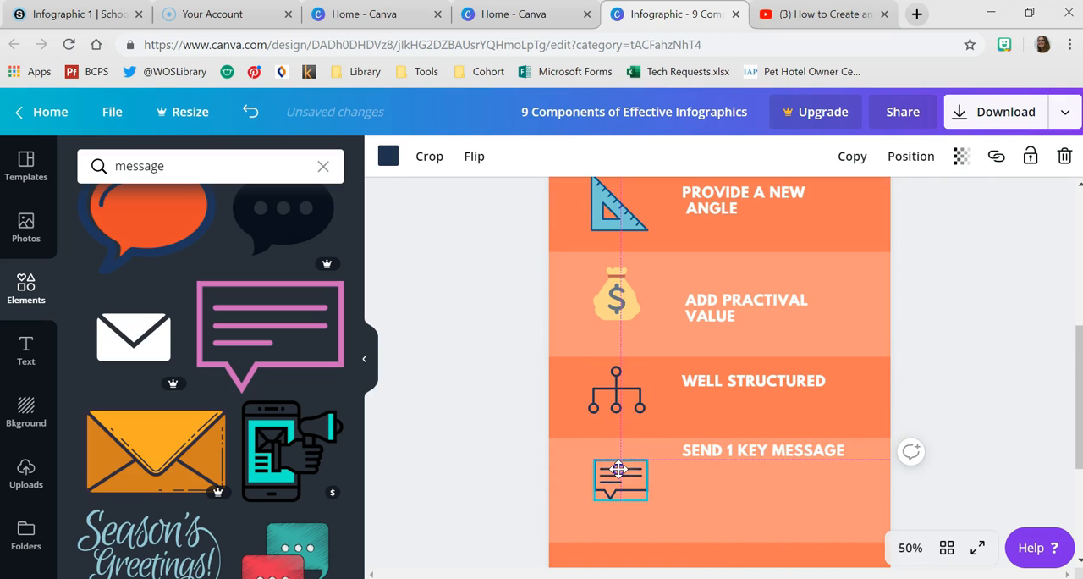
drag(732, 457, 735, 465)
- Move the "DON'T STAY INSIDE FOR WAY TOO LONG" section's woman and text up and right within the darker band
scroll(747, 466, down, 2)
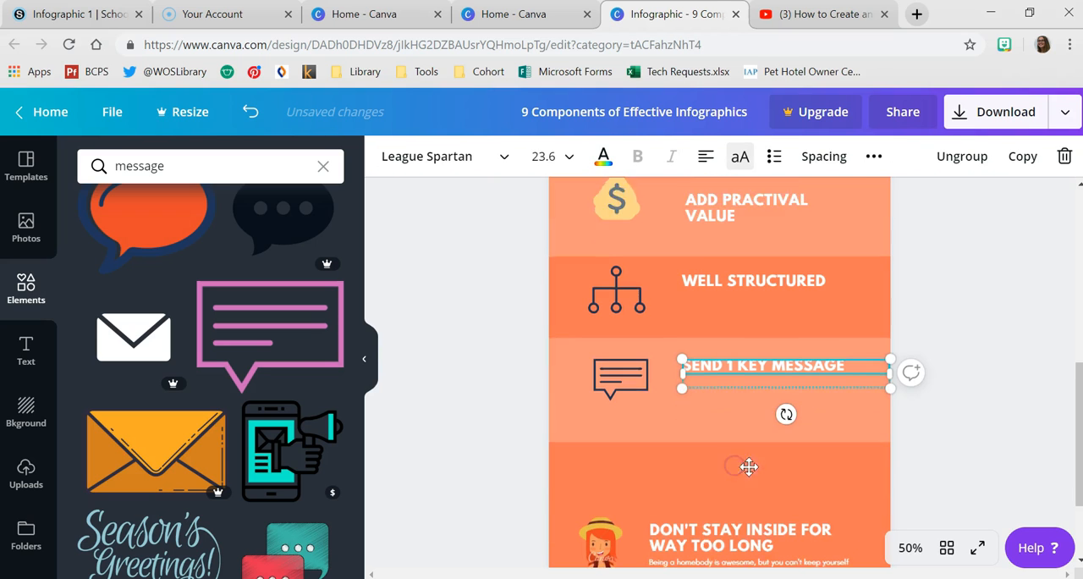
click(689, 464)
drag(616, 525, 630, 458)
drag(733, 498, 745, 460)
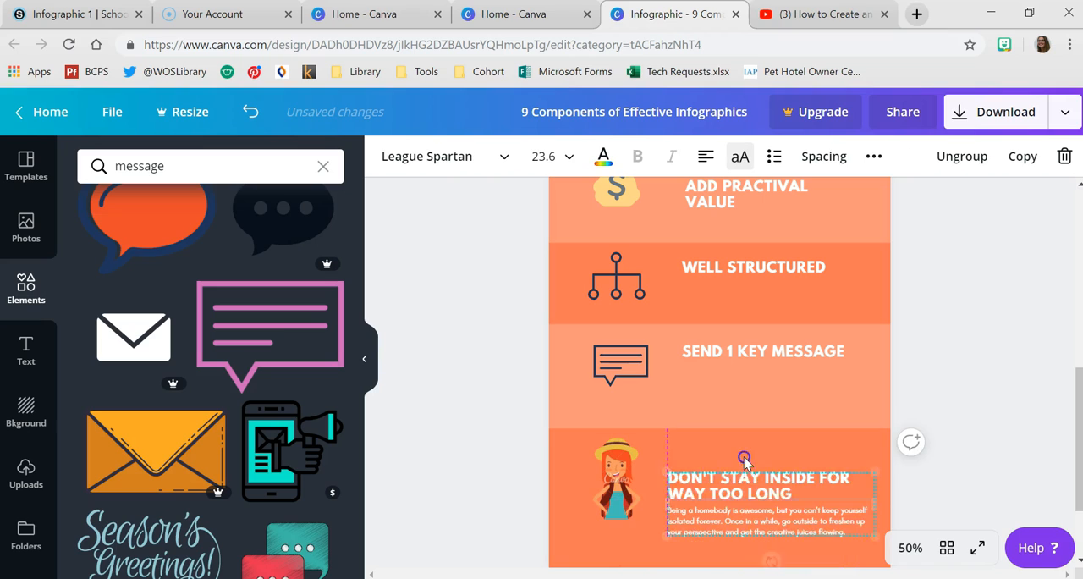
- Change the woman's section heading to "VISUALLY APPEALING" and delete its paragraph text and the woman illustration
text(VISUALLY APPEALING)
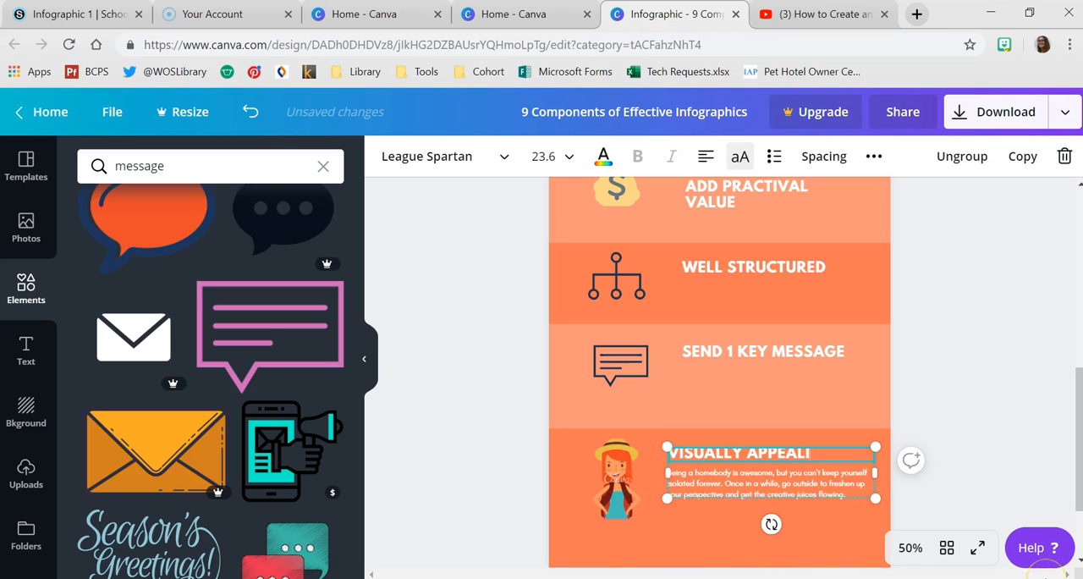
click(681, 480)
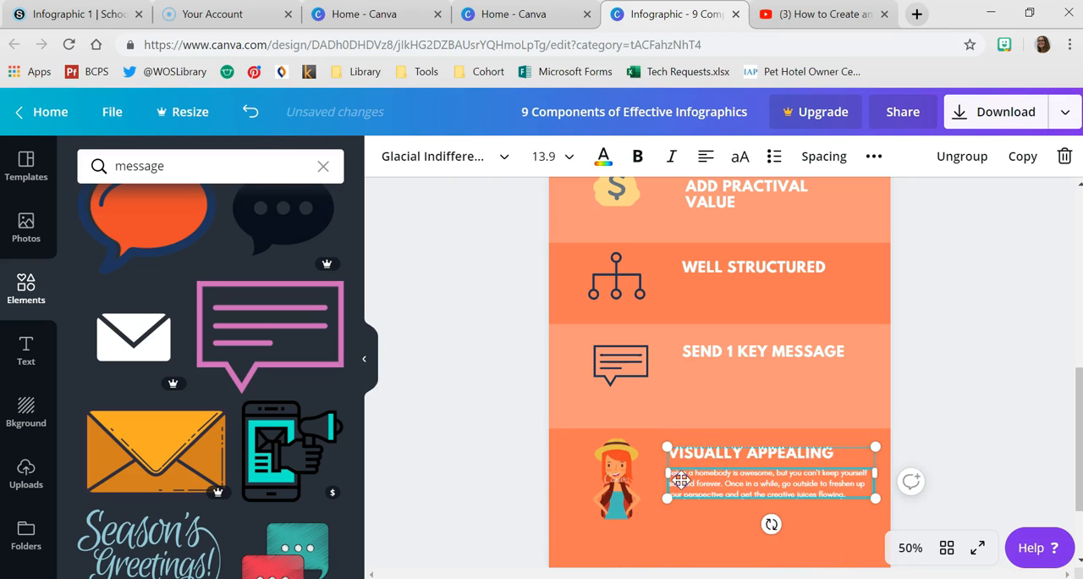
key(Delete)
click(619, 474)
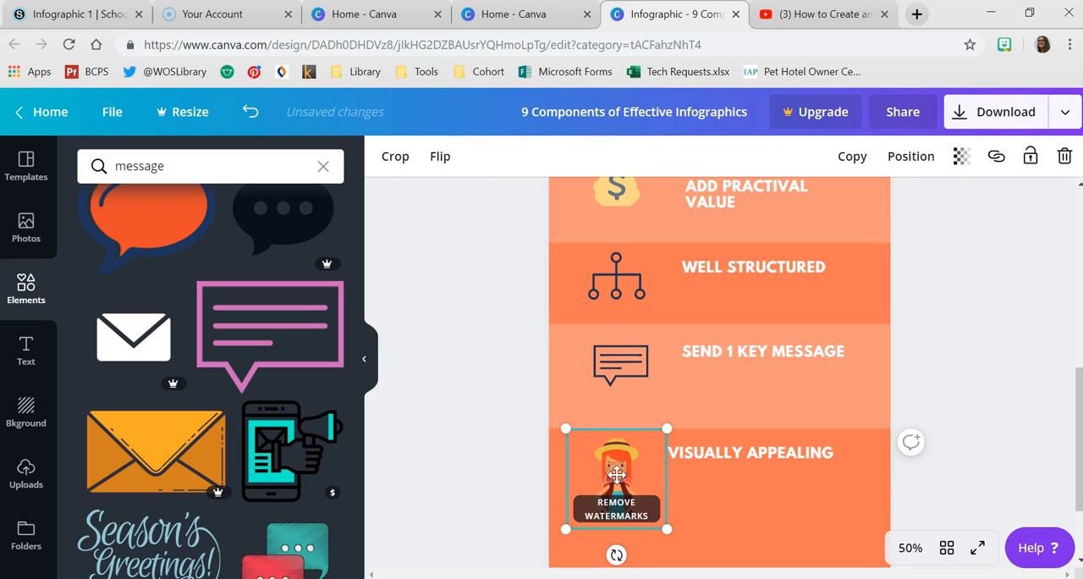
key(Delete)
- Search the elements for "eyes" and add the free cartoon eyes with grey pupils to the infographic
click(91, 163)
double_click(140, 169)
text(eyes)
key(Return)
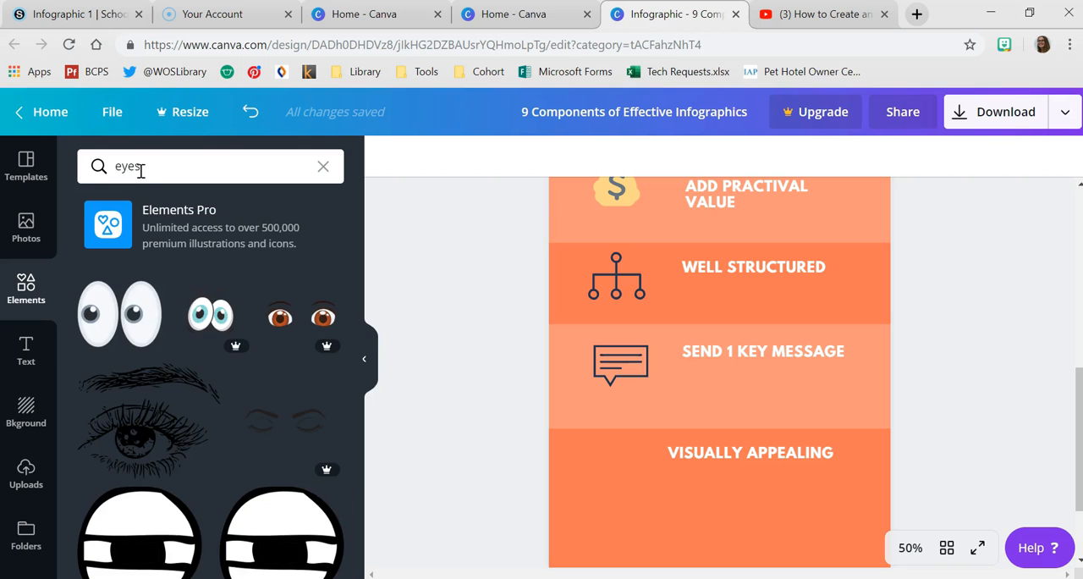
click(118, 313)
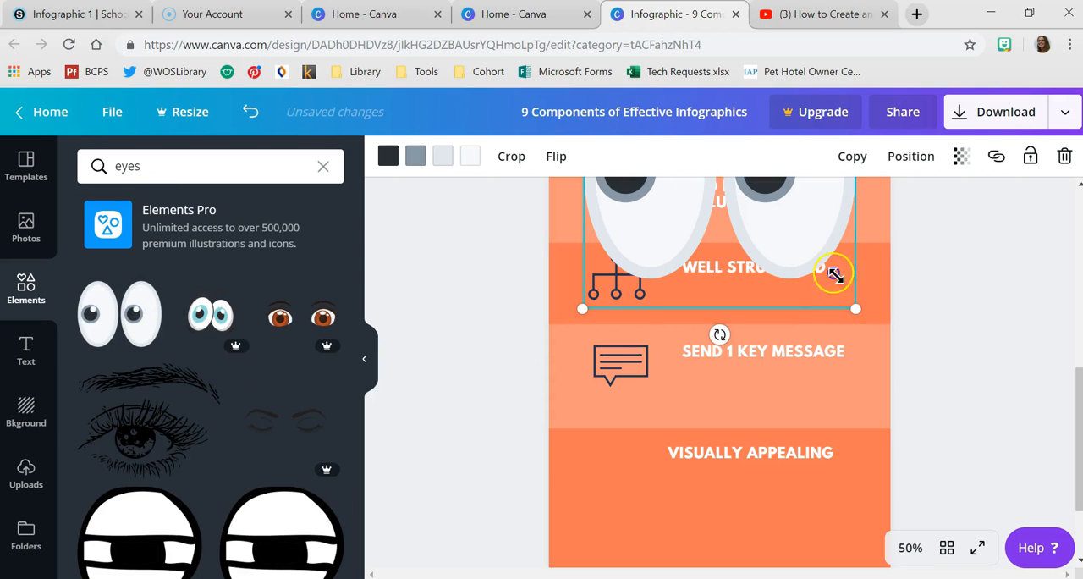
- Shrink the eyes illustration to icon size and place it beside the "VISUALLY APPEALING" heading
drag(837, 275, 793, 248)
drag(753, 218, 705, 495)
drag(752, 535, 643, 418)
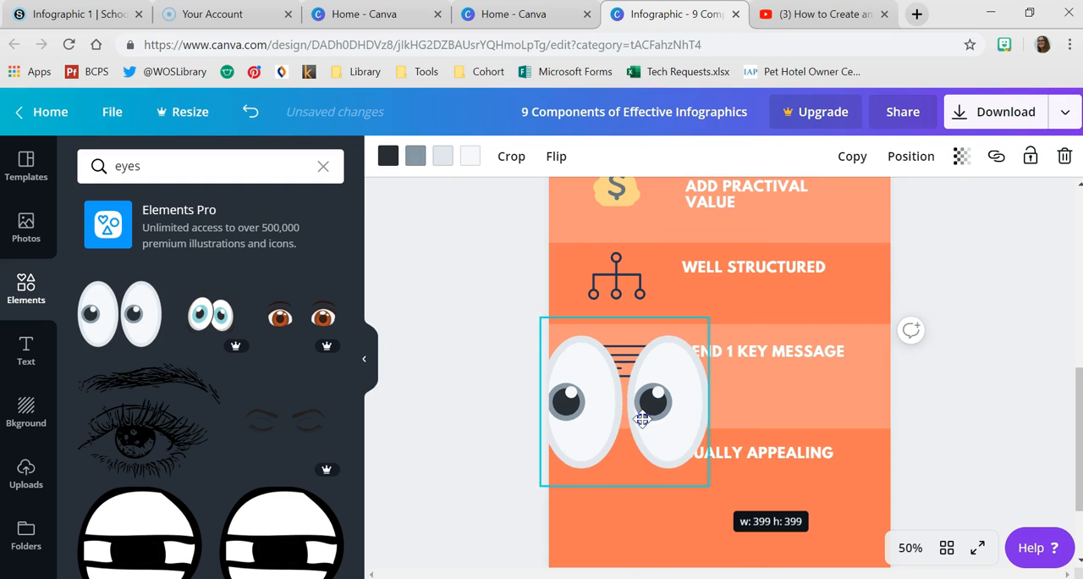
drag(745, 474, 611, 386)
drag(650, 467, 617, 466)
- Raise the "ADD PRACTIVAL VALUE" heading slightly and crop the lower edge of its lighter band so the band is shorter
scroll(713, 501, down, 2)
click(725, 482)
scroll(812, 408, up, 4)
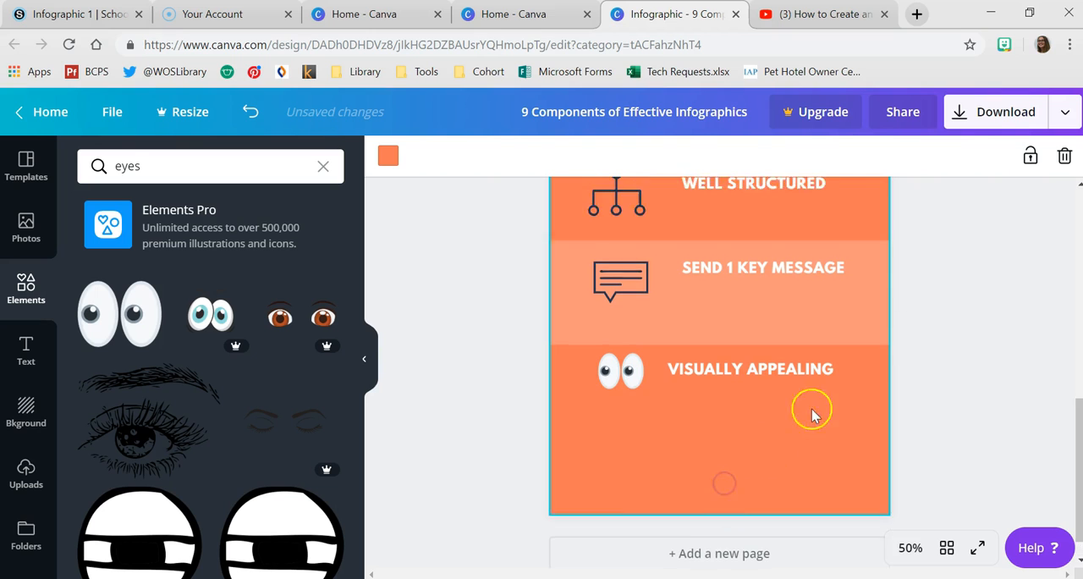
scroll(732, 399, up, 4)
scroll(653, 407, down, 4)
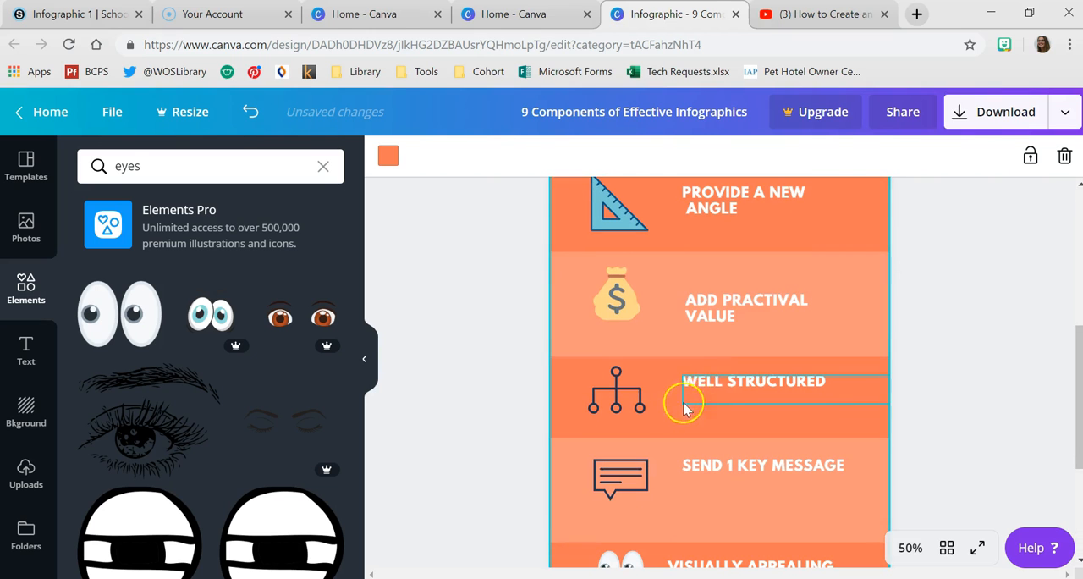
drag(730, 307, 728, 295)
click(717, 346)
click(713, 368)
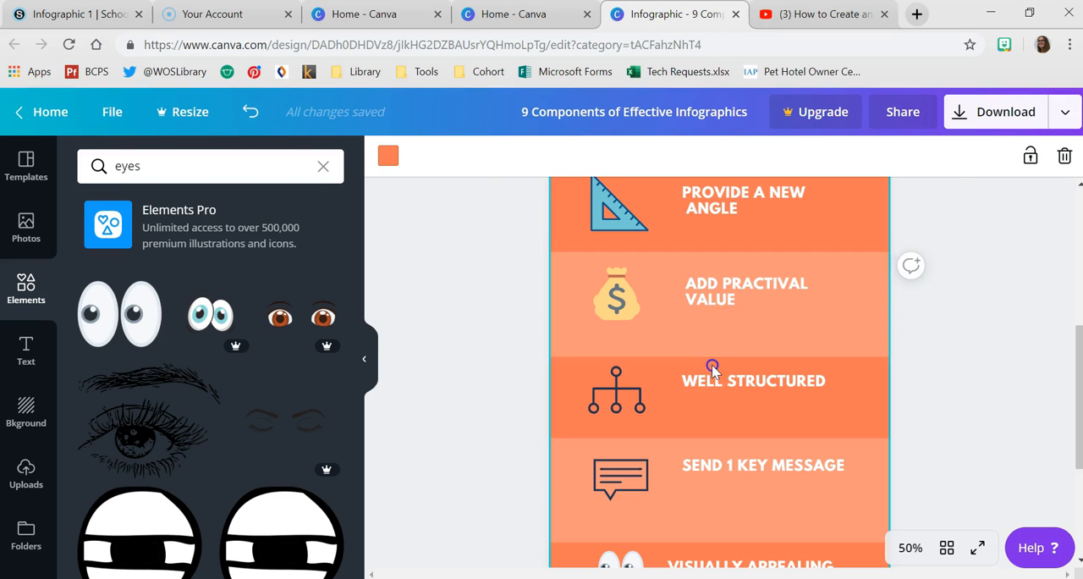
click(757, 340)
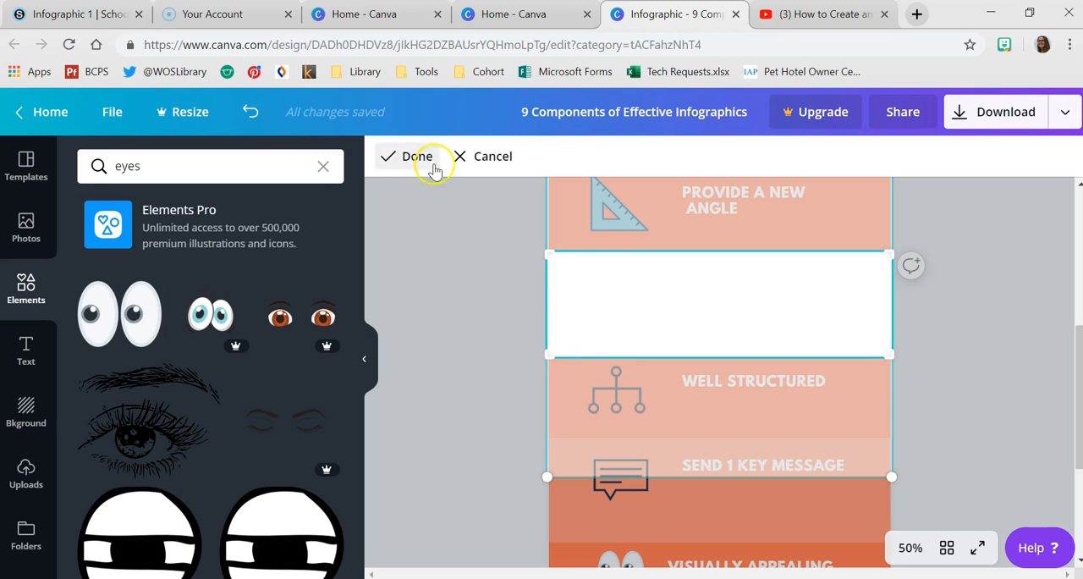
drag(545, 340, 546, 337)
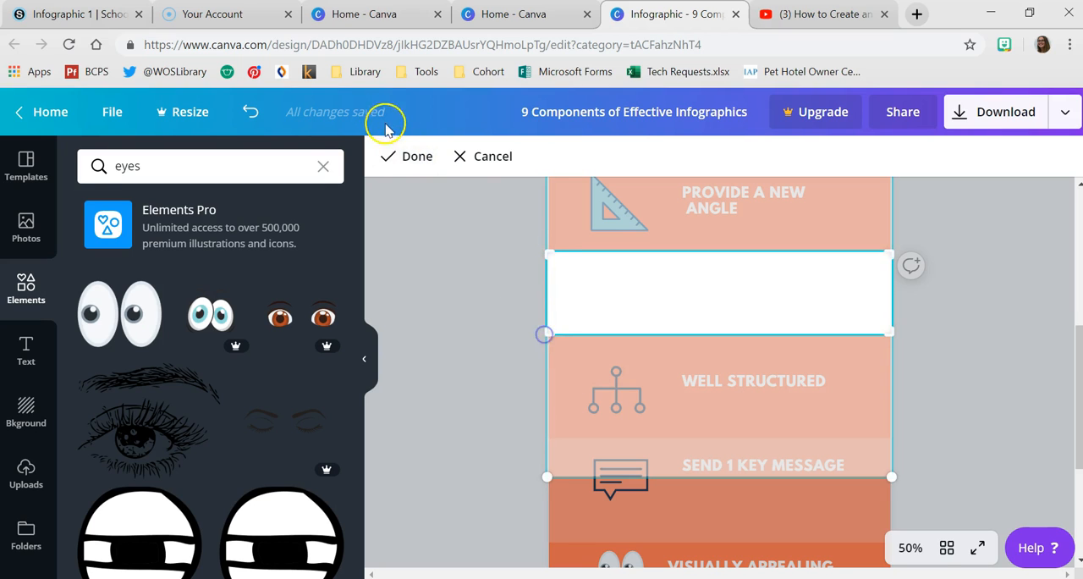
click(399, 154)
- Move the "WELL STRUCTURED" diagram and heading up, and raise the lighter band behind "SEND 1 KEY MESSAGE"
scroll(880, 338, up, 4)
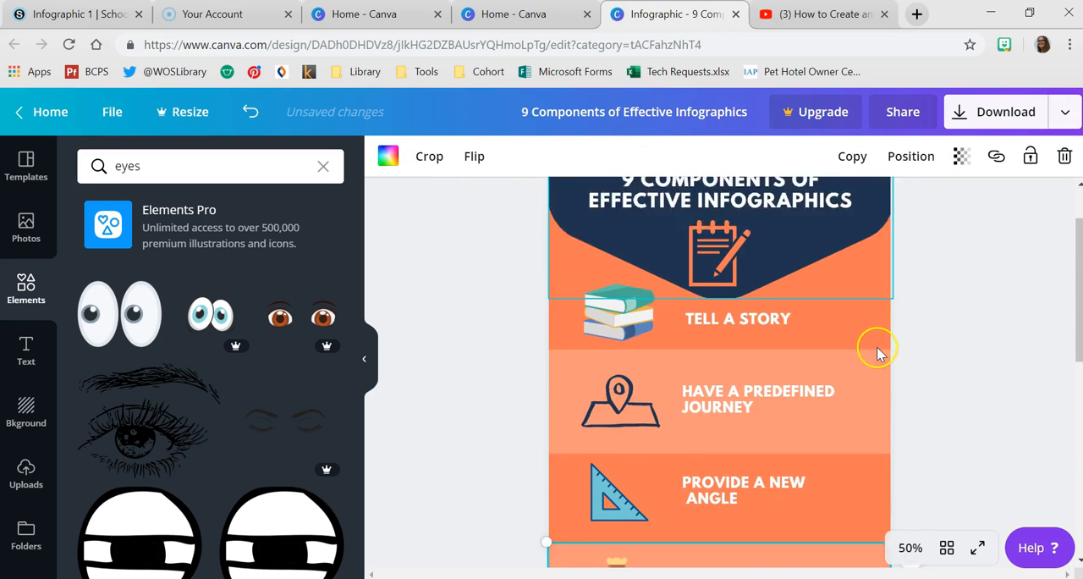
scroll(878, 354, down, 4)
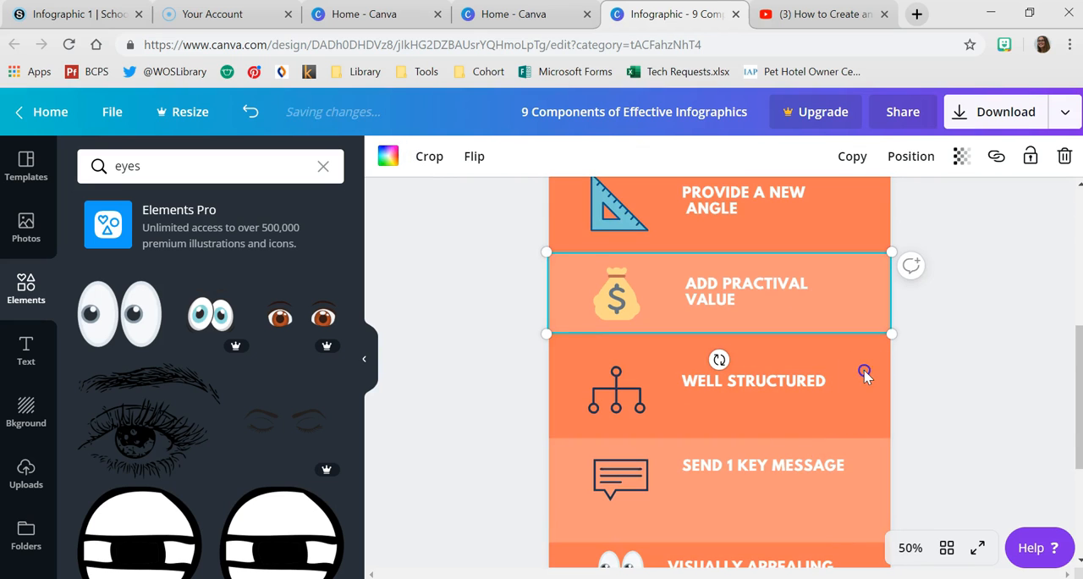
click(864, 370)
click(613, 407)
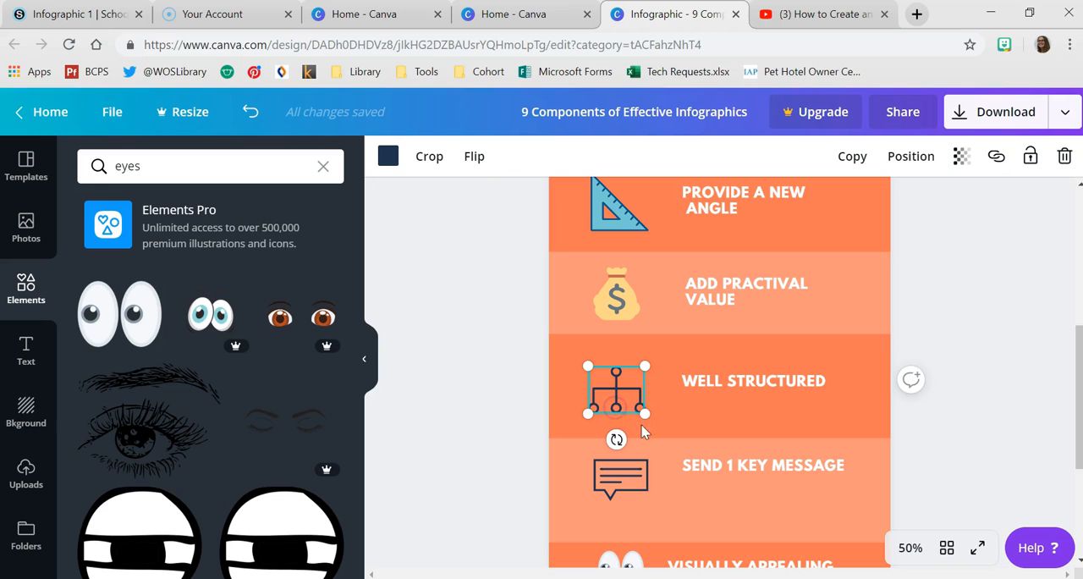
shift+click(787, 379)
drag(780, 374, 781, 368)
click(683, 455)
click(641, 471)
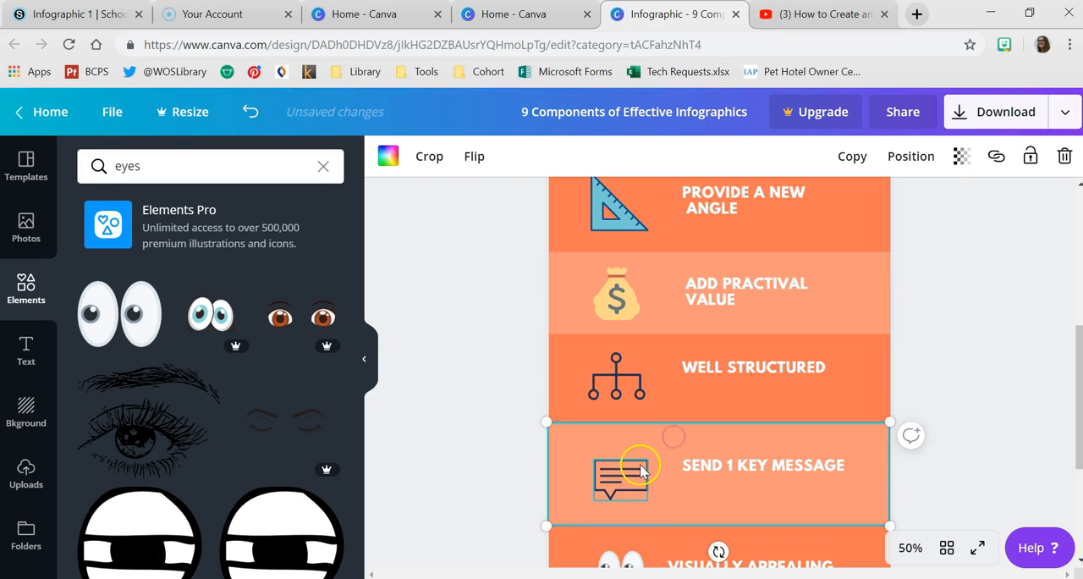
shift+click(619, 482)
shift+click(693, 472)
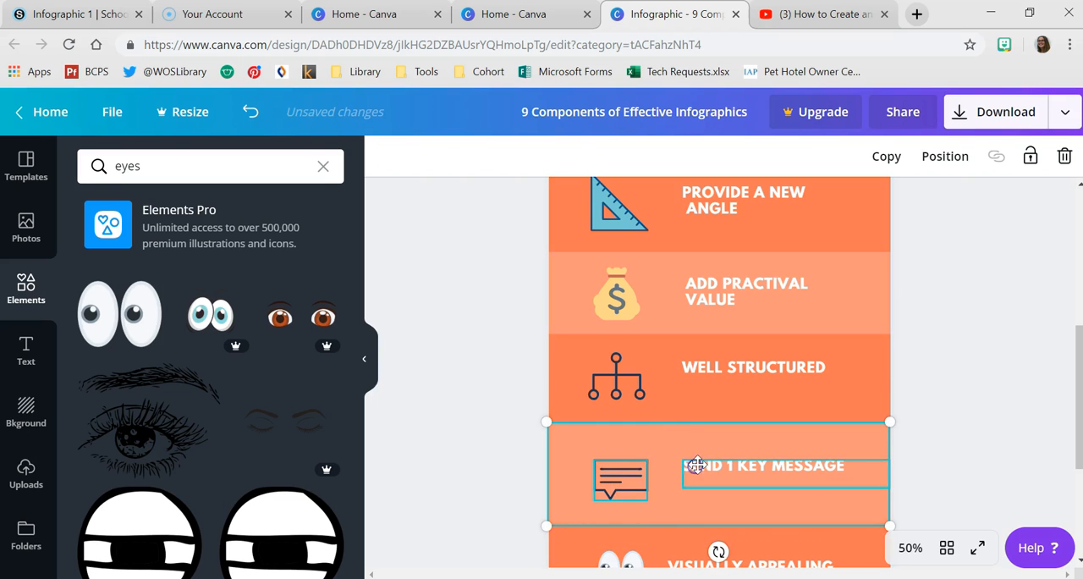
drag(699, 461, 696, 434)
key(ctrl+z)
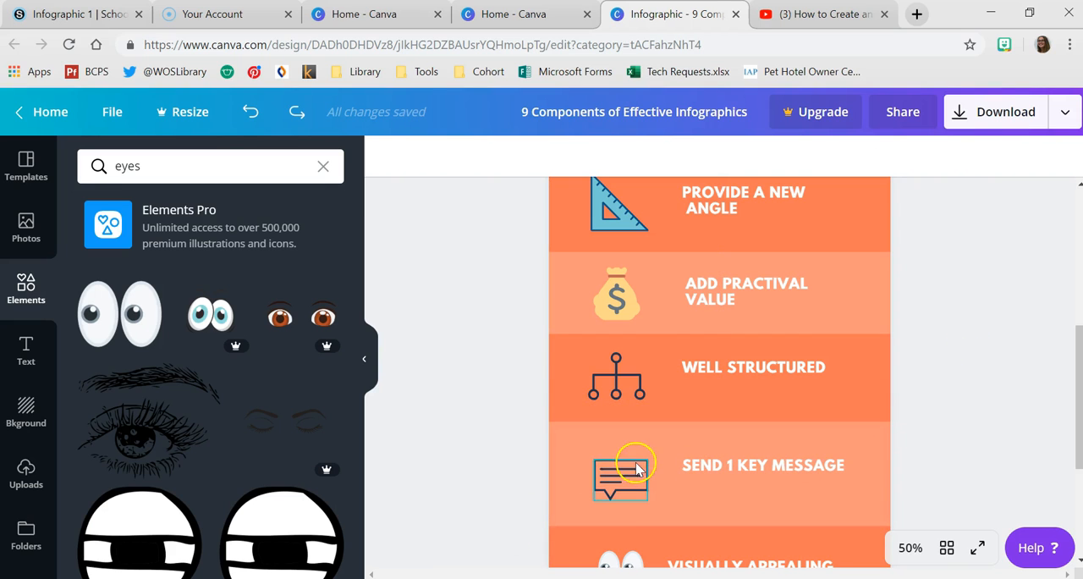
- Move the speech bubble and the "SEND 1 KEY MESSAGE" heading up together within their lighter band
click(634, 466)
shift+click(703, 462)
drag(722, 463, 719, 447)
click(967, 427)
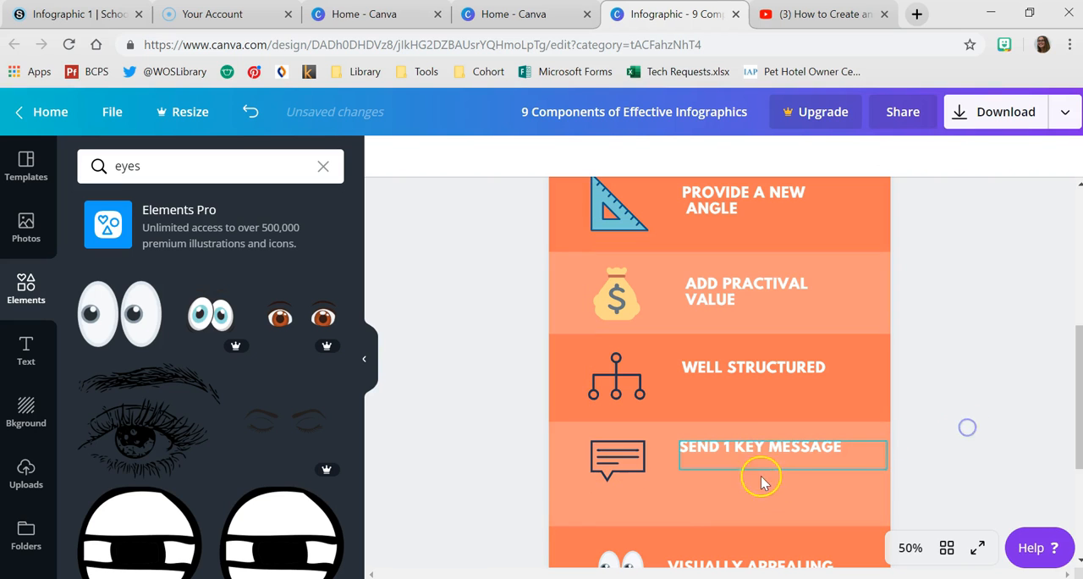
click(701, 502)
scroll(711, 474, down, 2)
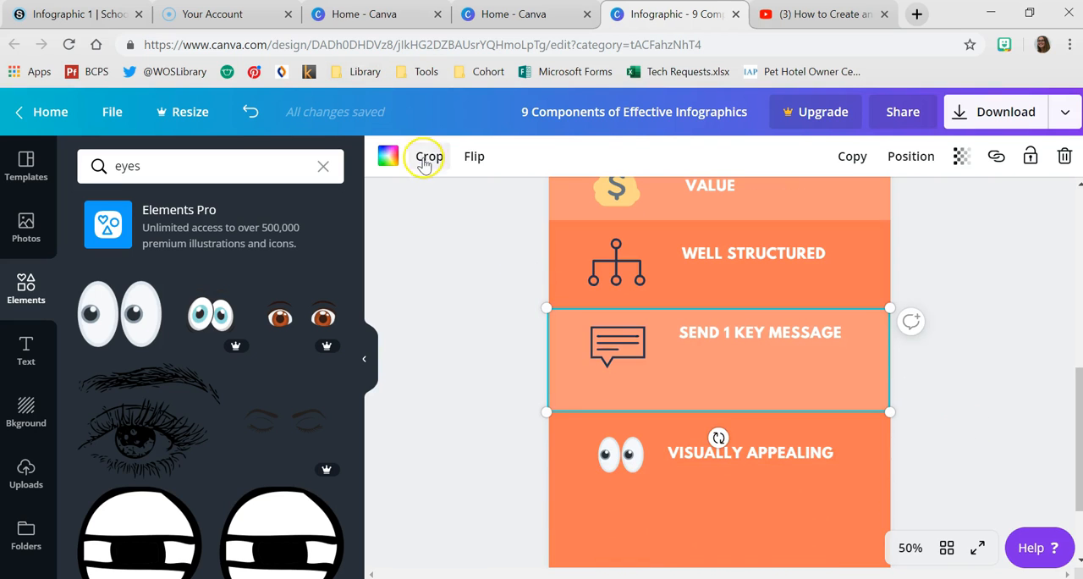
click(425, 154)
drag(551, 409, 549, 385)
click(547, 387)
key(ctrl+z)
scroll(722, 426, up, 1)
scroll(711, 428, down, 1)
- Crop the lower edge of the lighter band behind "SEND 1 KEY MESSAGE" to make the band shorter
click(600, 405)
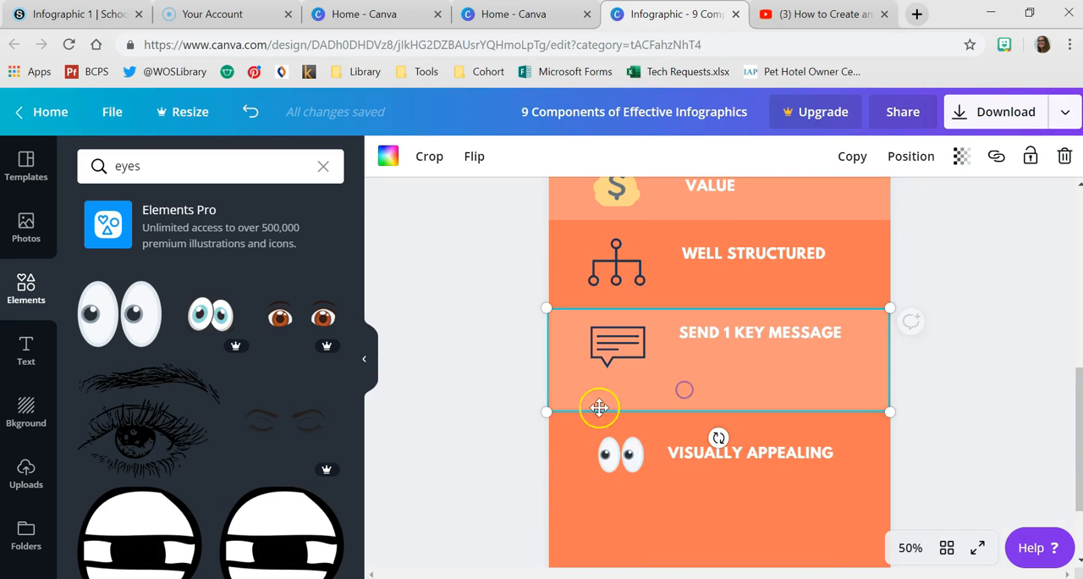
click(430, 156)
mouse_move(549, 410)
mouse_down()
mouse_move(546, 382)
mouse_move(542, 393)
mouse_up()
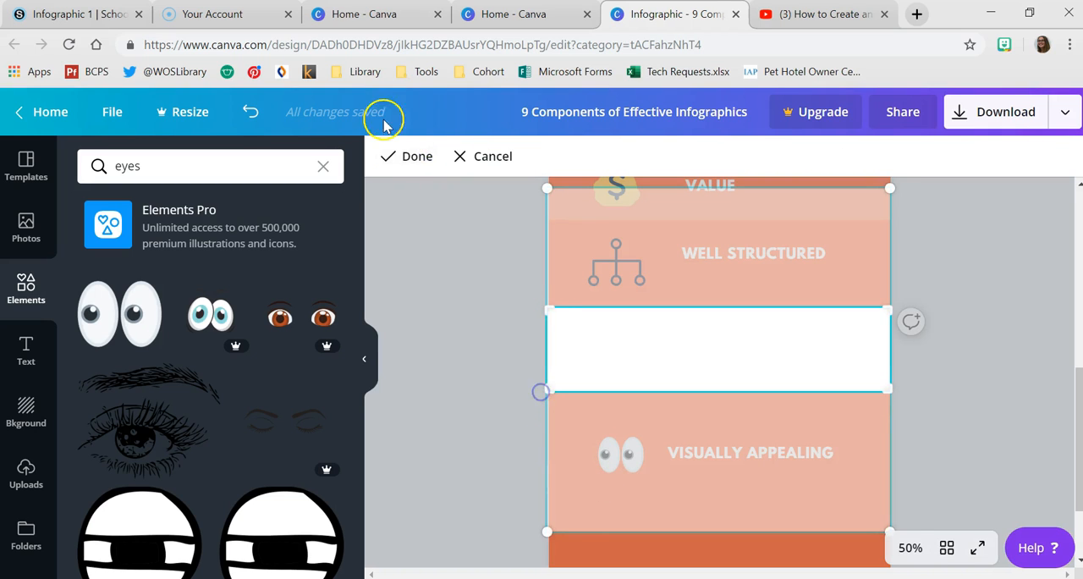
click(408, 156)
click(486, 328)
- Move the eyes illustration and the "VISUALLY APPEALING" heading up, aligning the heading with the ones above
drag(638, 454, 637, 426)
drag(699, 450, 713, 419)
click(1040, 366)
- Duplicate the lighter band behind "SEND 1 KEY MESSAGE" and place the copy below the "VISUALLY APPEALING" section
scroll(970, 365, up, 4)
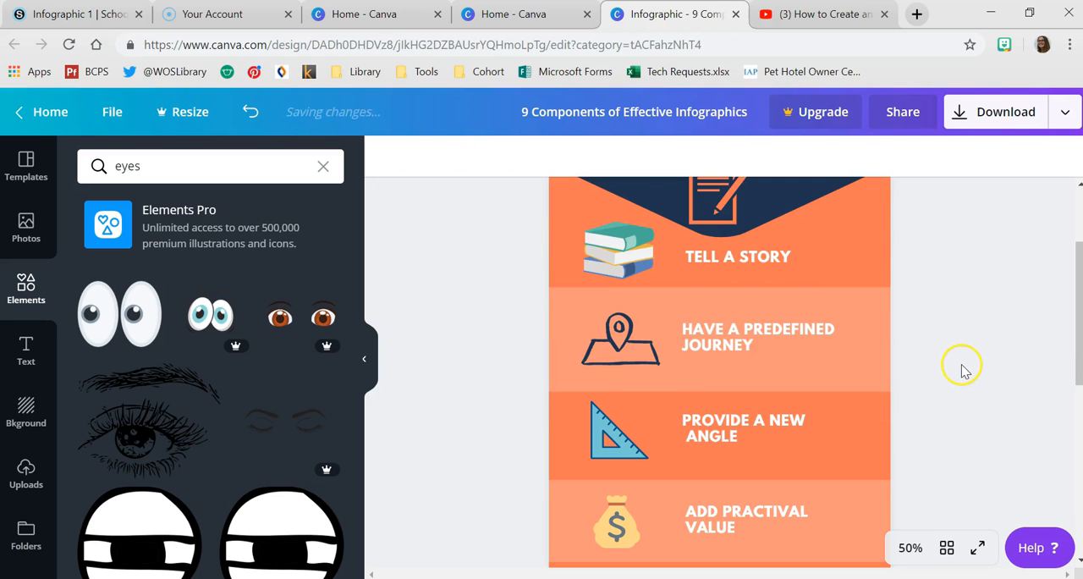
scroll(981, 372, down, 5)
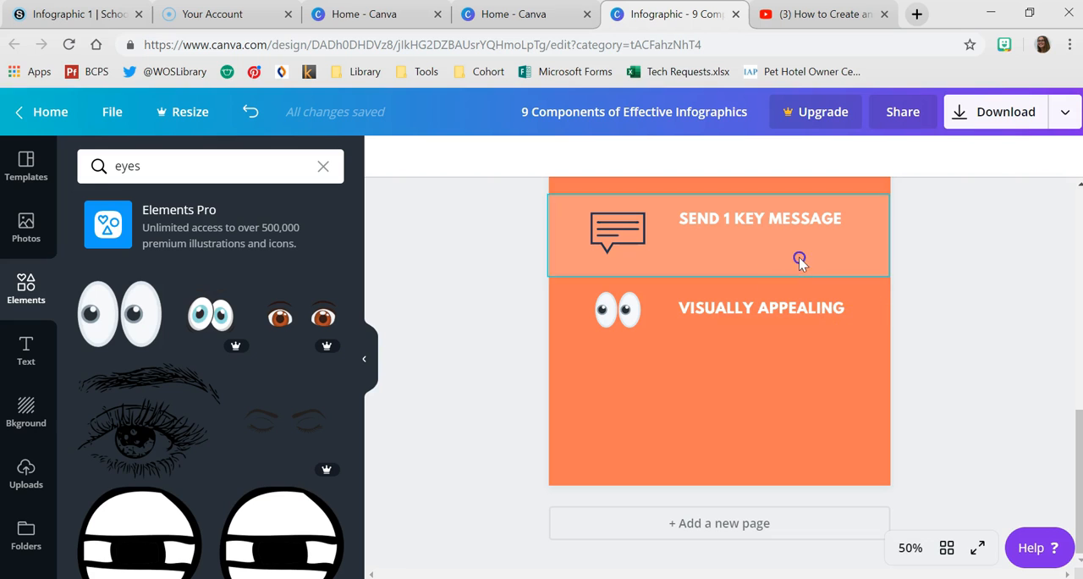
click(796, 261)
key(ctrl+d)
drag(777, 342, 791, 405)
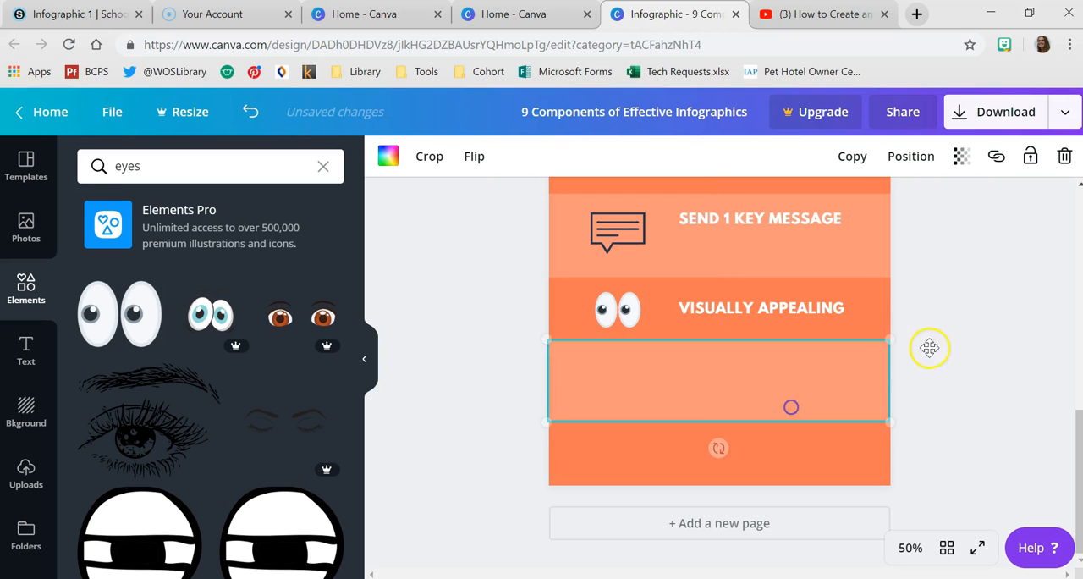
- Duplicate the "VISUALLY APPEALING" heading into the new lighter band and change the copy's text to "ACCURATE INFORMATION"
scroll(839, 416, up, 3)
scroll(841, 457, up, 2)
scroll(842, 448, down, 4)
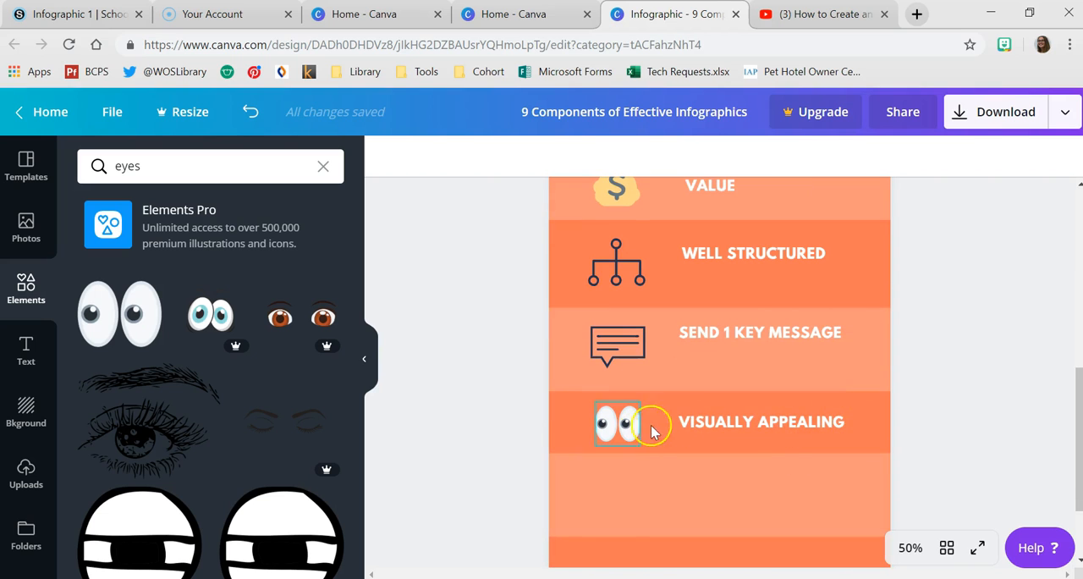
click(684, 418)
key(ctrl+d)
drag(750, 425, 735, 501)
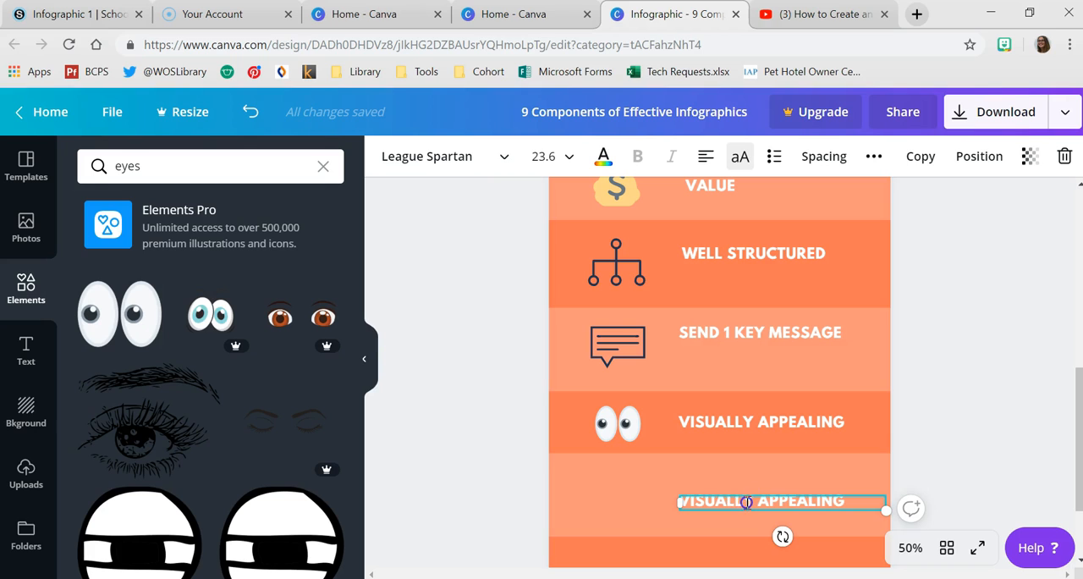
double_click(746, 501)
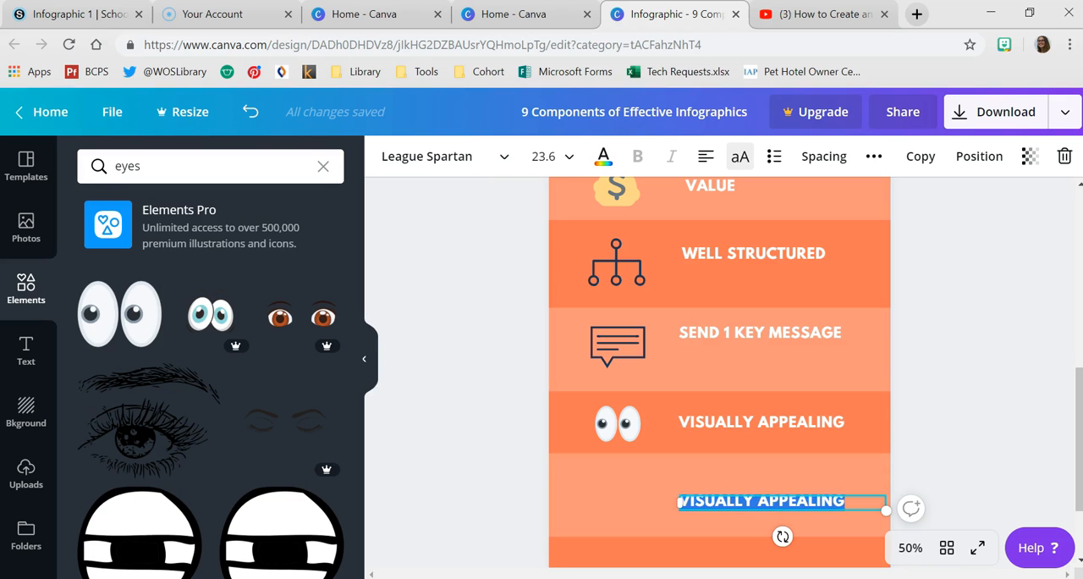
text(ACCURATE INFORMATION)
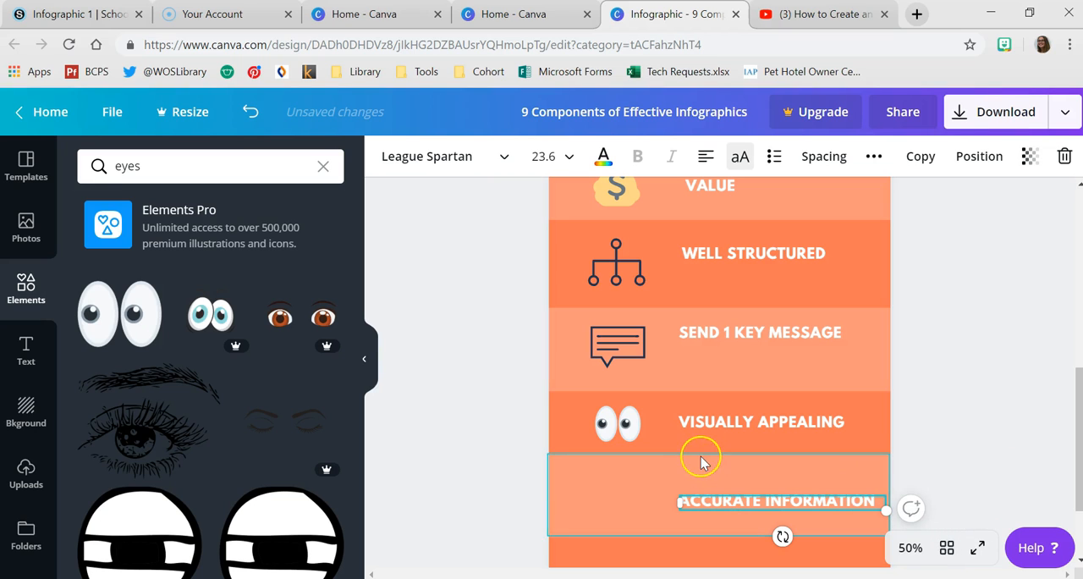
click(948, 340)
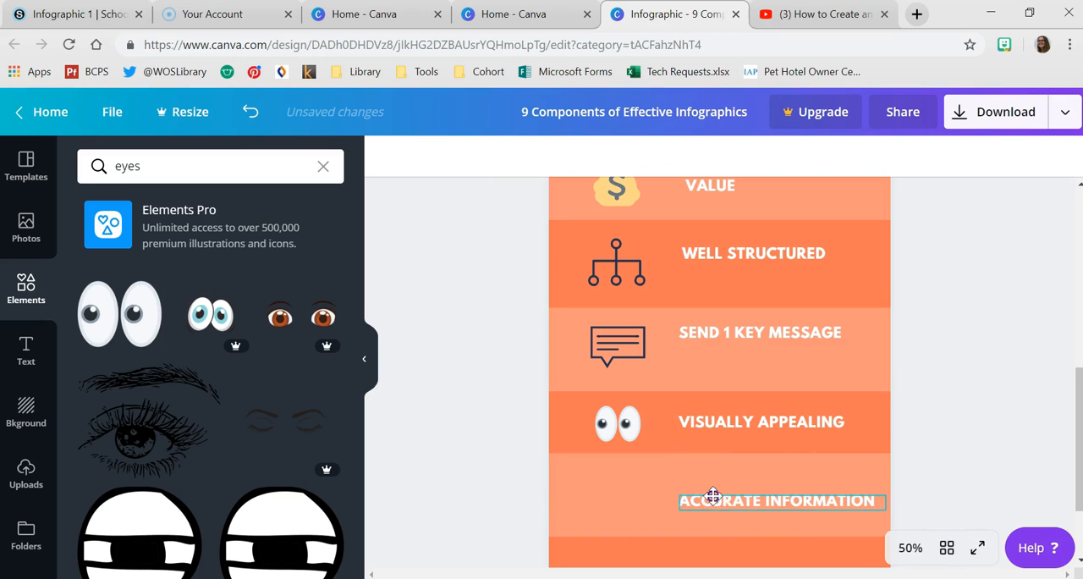
- Search the elements for "information" and add the free black circular "i" icon to the infographic
click(717, 506)
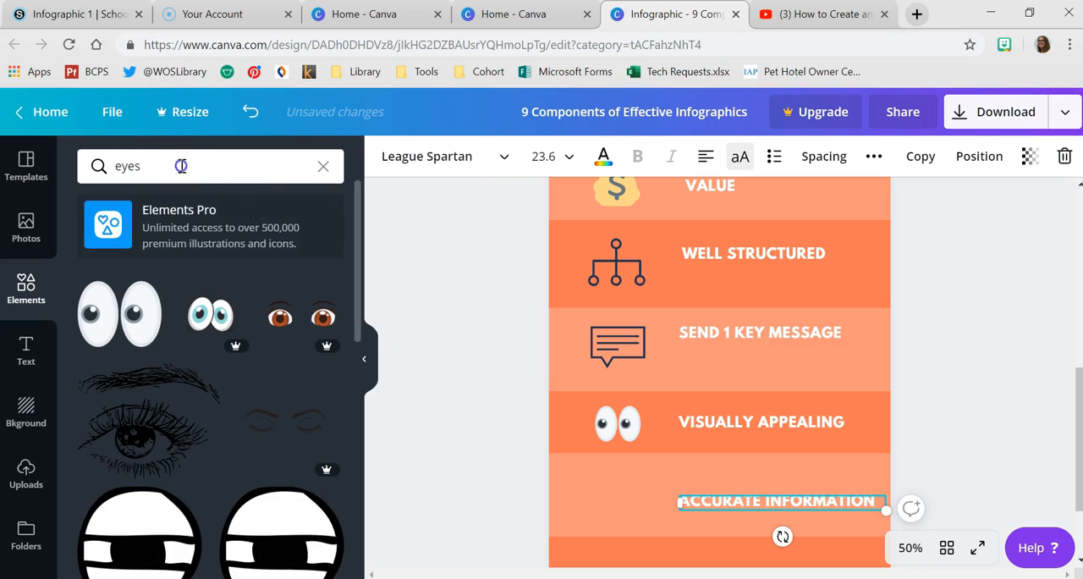
click(118, 166)
key(BackSpace)
text(information)
key(Return)
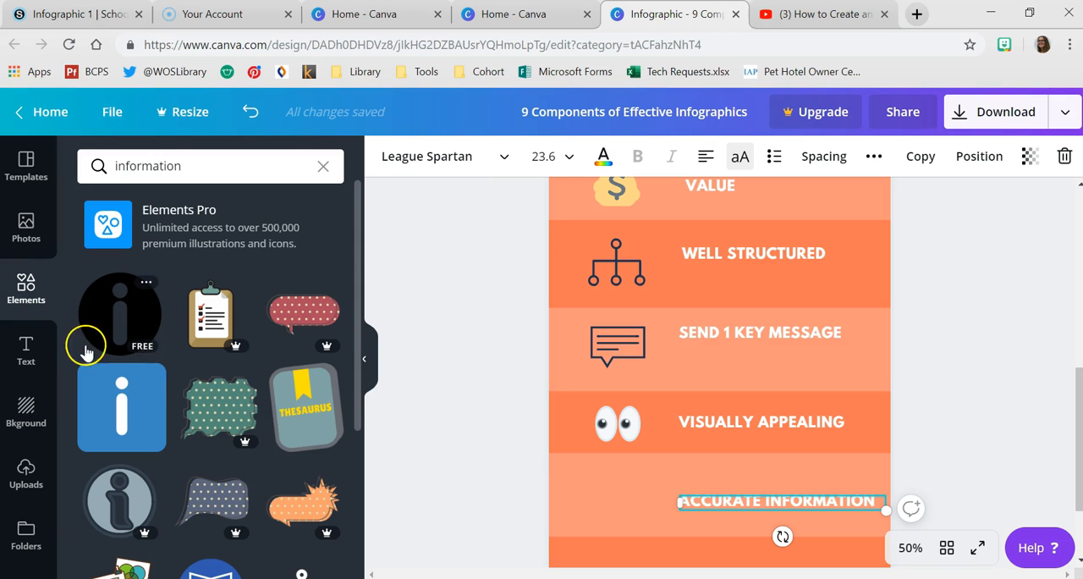
click(115, 347)
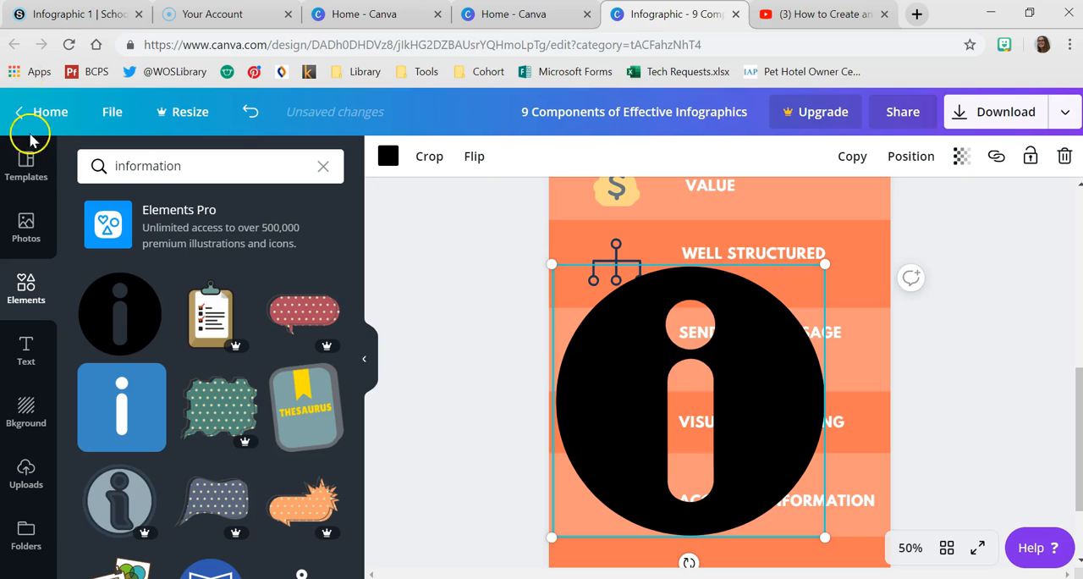
- Replace the black "i" icon with the teal checkbox illustration found by searching the elements for "check"
click(148, 166)
double_click(149, 166)
key(BackSpace)
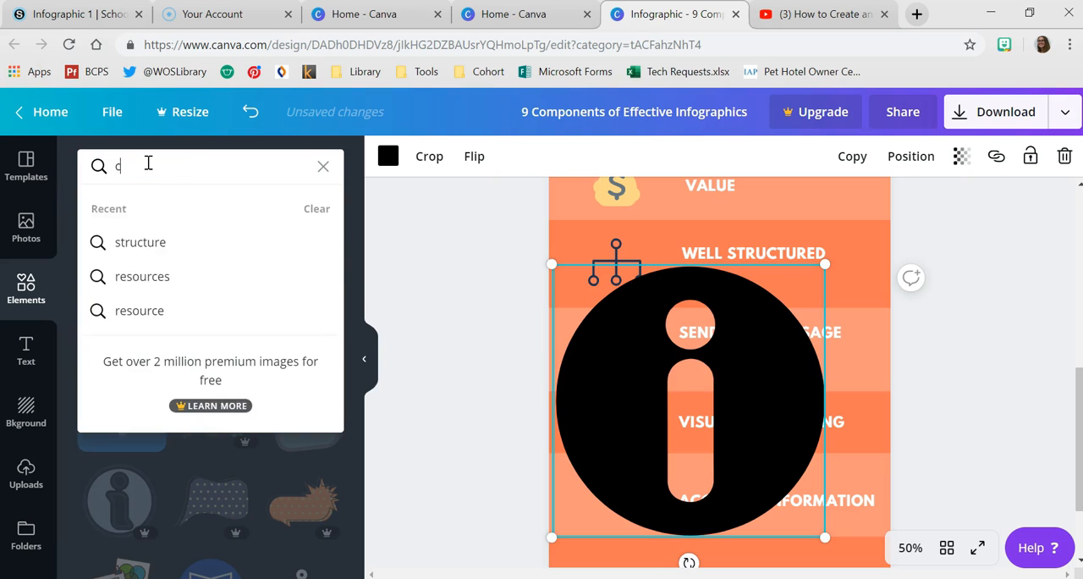
text(check)
key(Return)
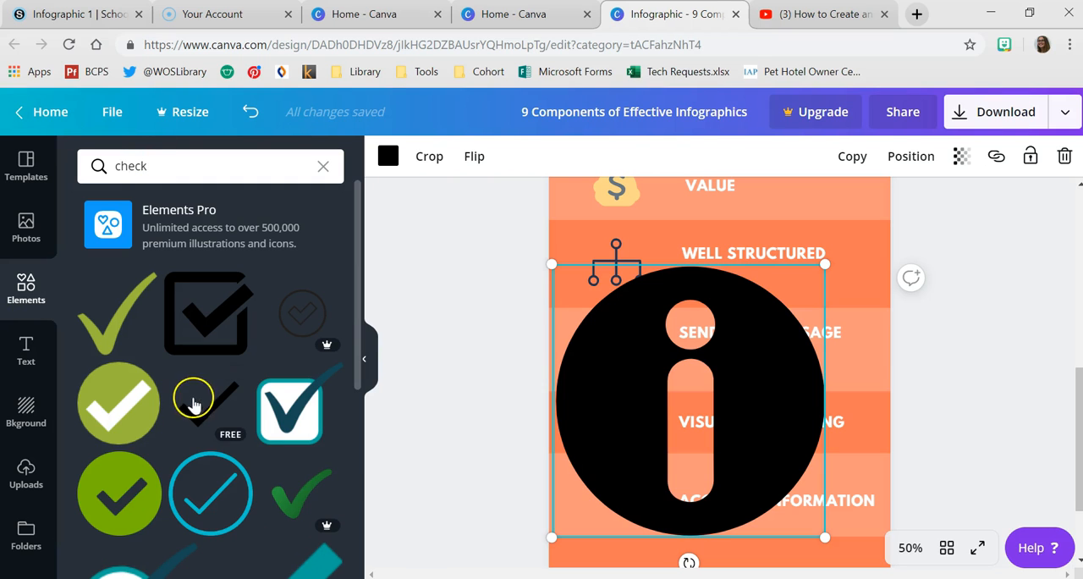
drag(270, 417, 735, 435)
click(733, 408)
key(Delete)
click(774, 384)
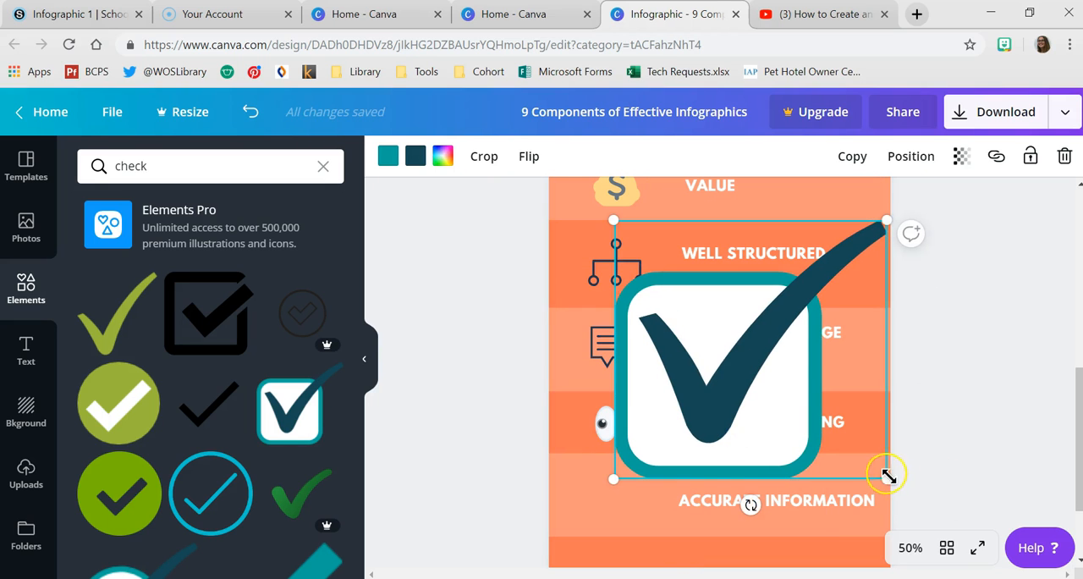
- Shrink the teal checkbox illustration to about 152 by 144 and place it beside the "ACCURATE INFORMATION" heading
drag(781, 385, 689, 293)
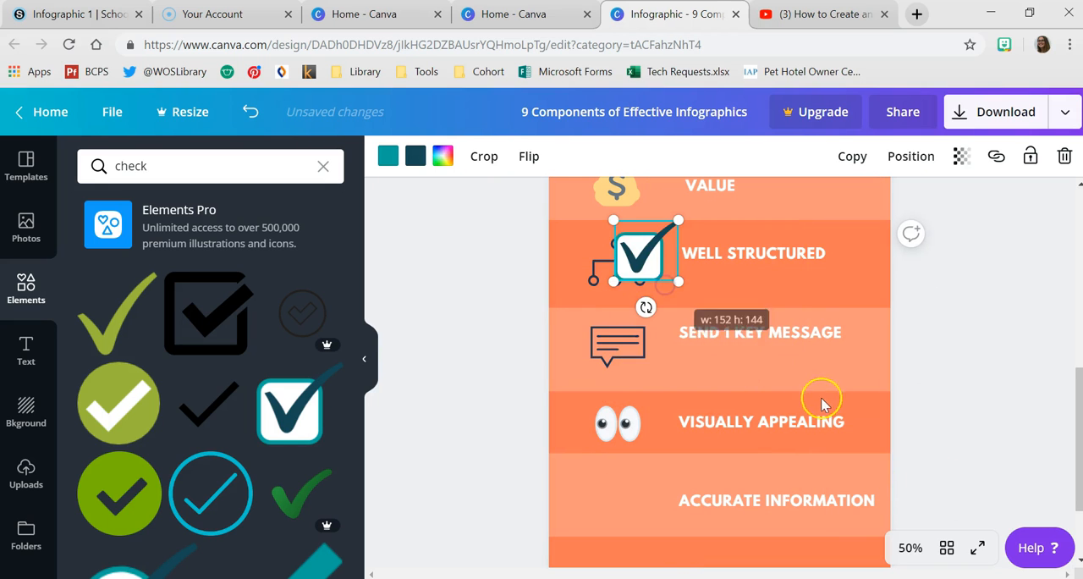
drag(638, 255, 615, 501)
scroll(699, 461, down, 2)
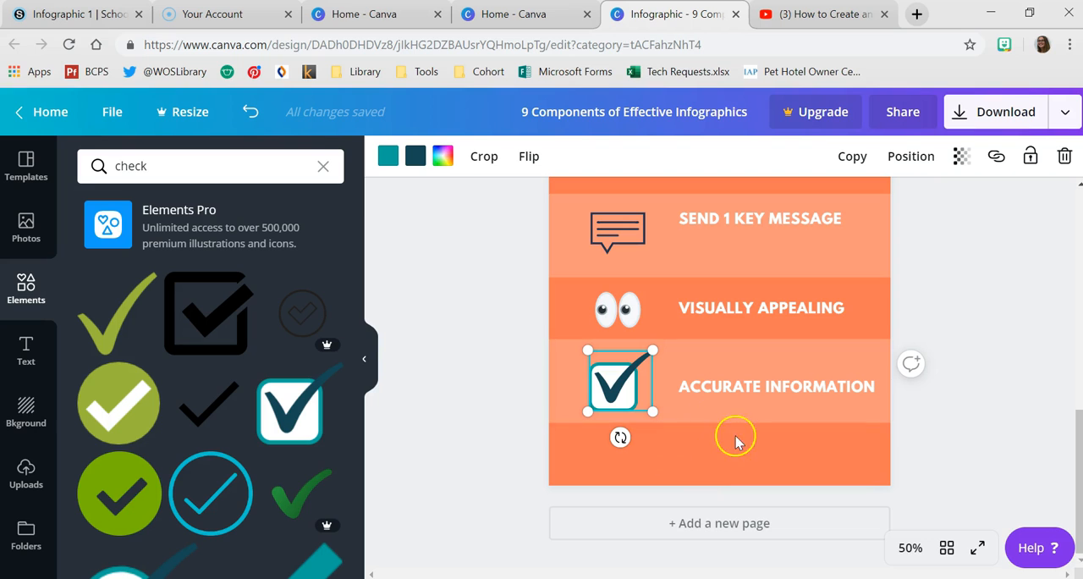
scroll(702, 418, up, 2)
- Duplicate the "ACCURATE INFORMATION" heading into the last darker band and change the copy's text to "SHORT AND SWEET"
click(733, 506)
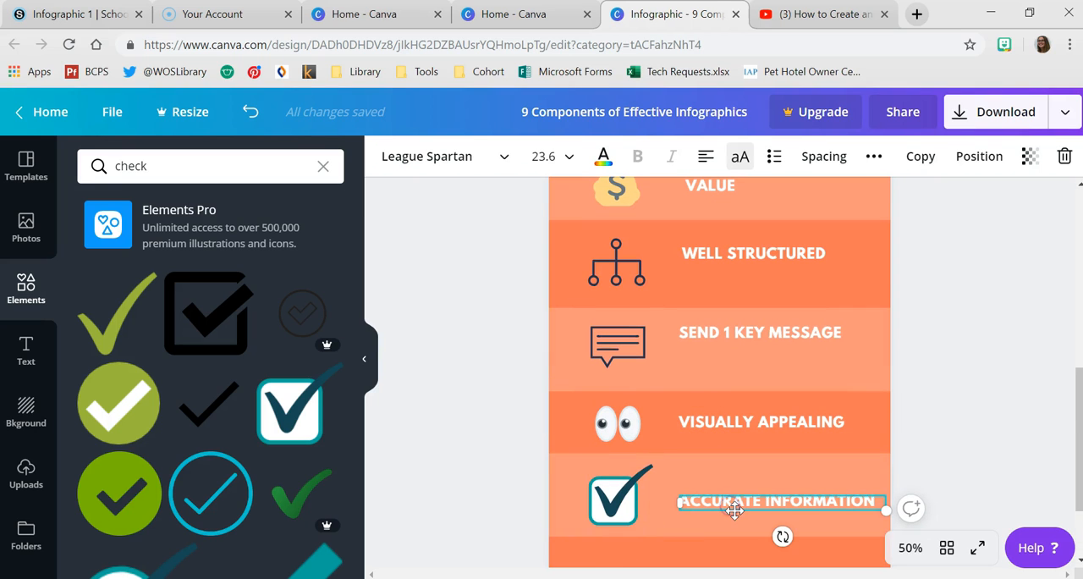
drag(735, 510, 734, 510)
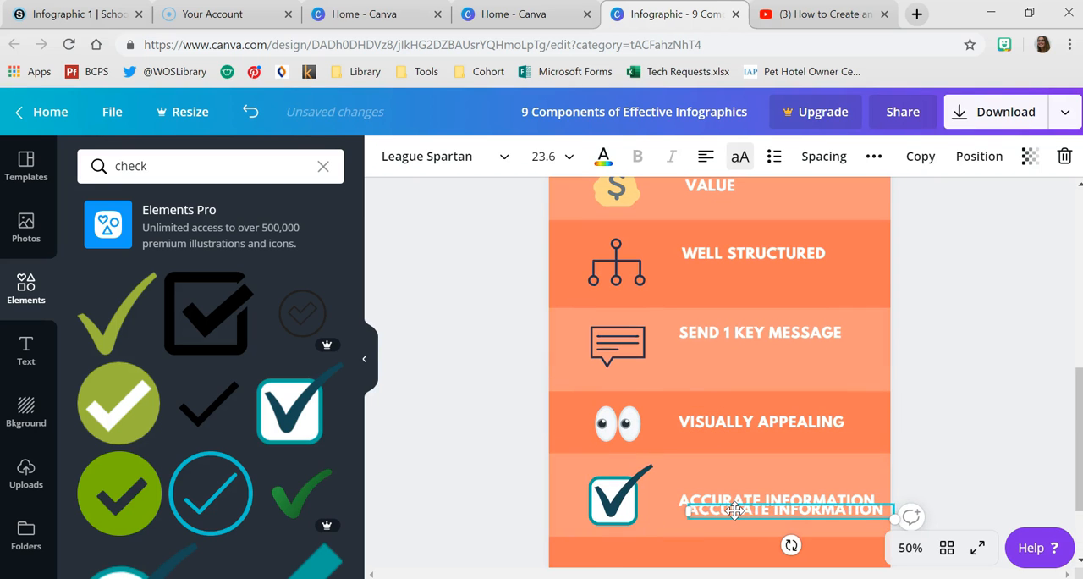
scroll(743, 491, down, 2)
drag(776, 395, 762, 460)
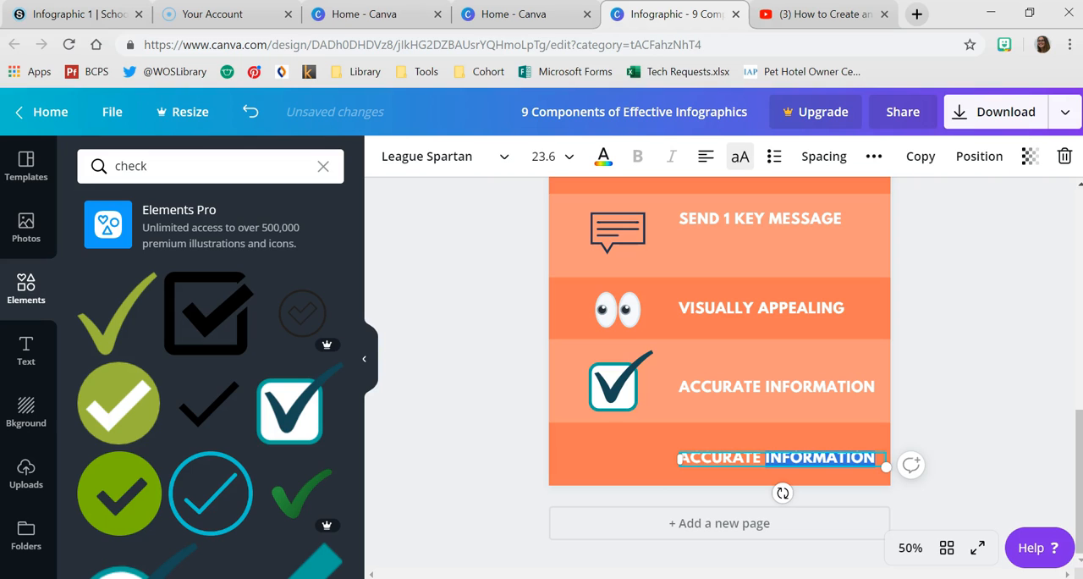
key(BackSpace)
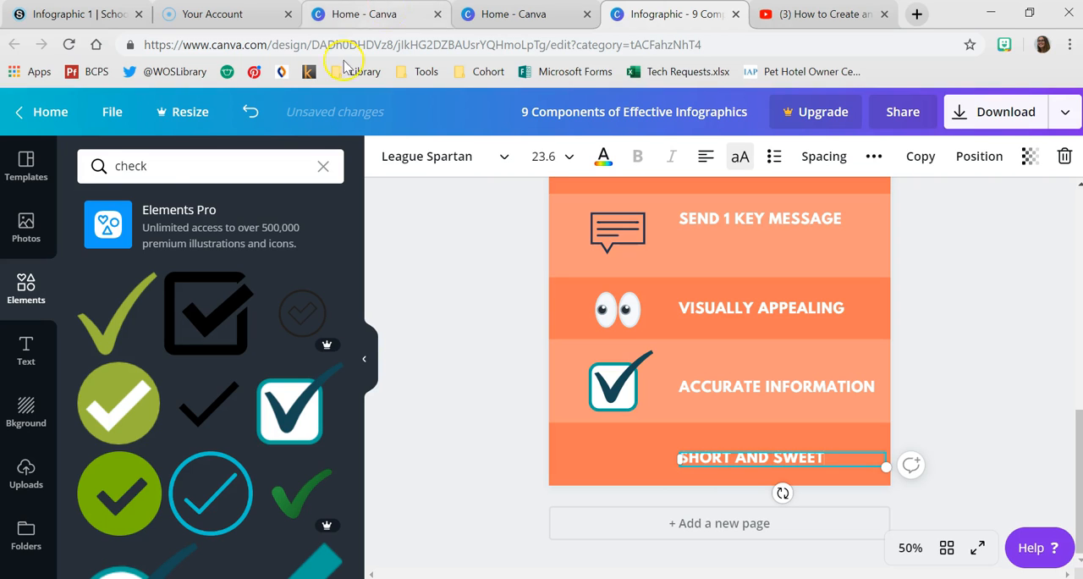
- Search the elements for "short" and for "simple" and browse both result sets for a free illustration matching "SHORT AND SWEET"
double_click(140, 162)
text(short)
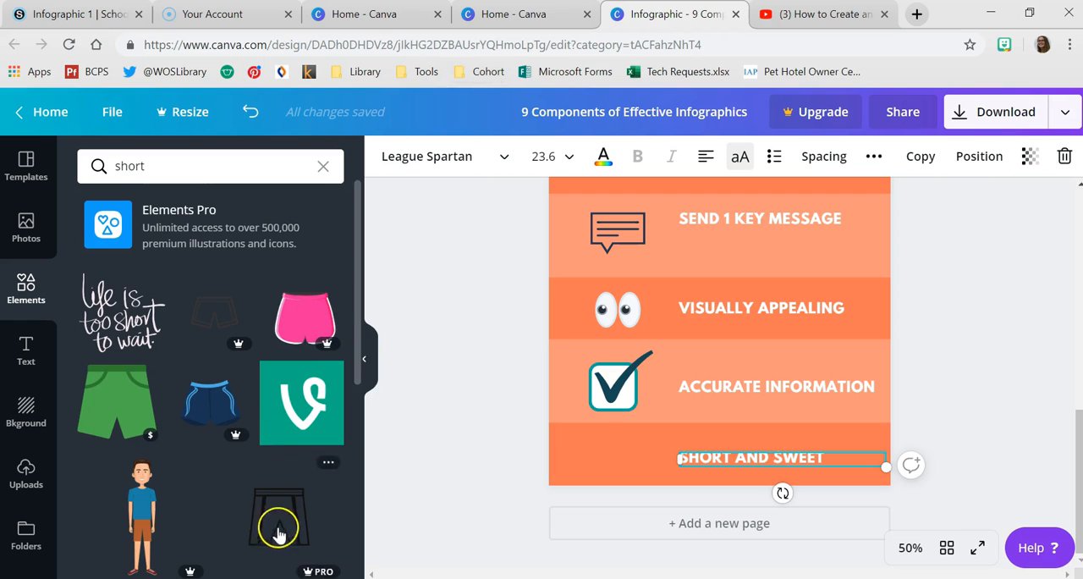
scroll(279, 520, down, 10)
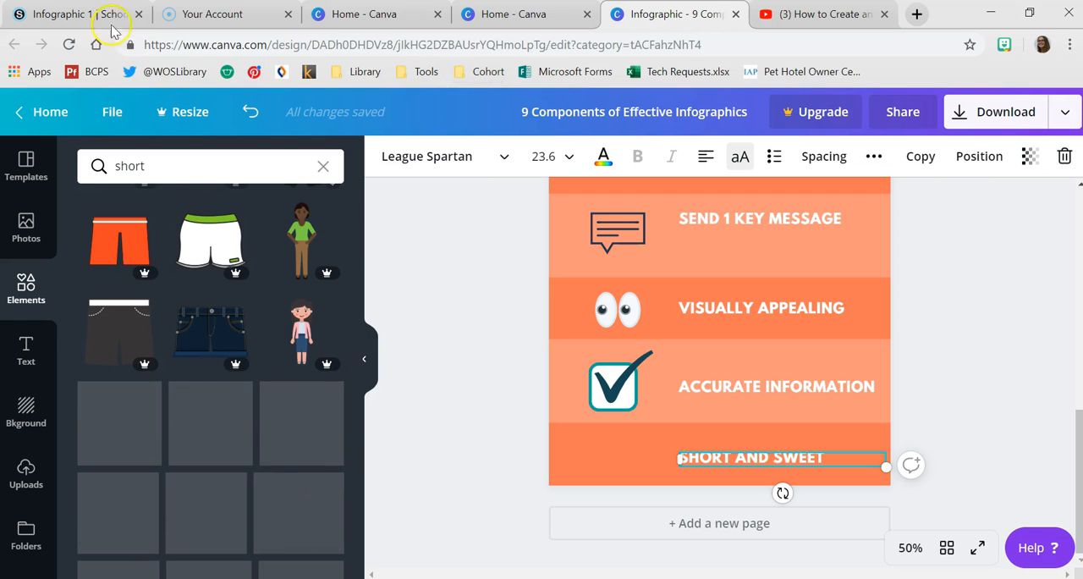
double_click(138, 166)
text(s)
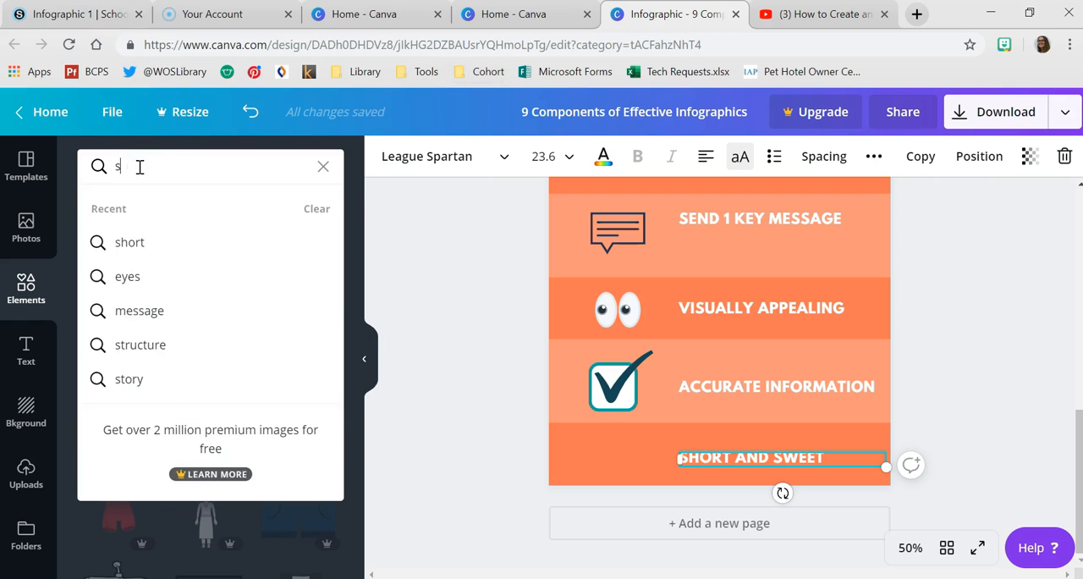
text(imple)
key(Return)
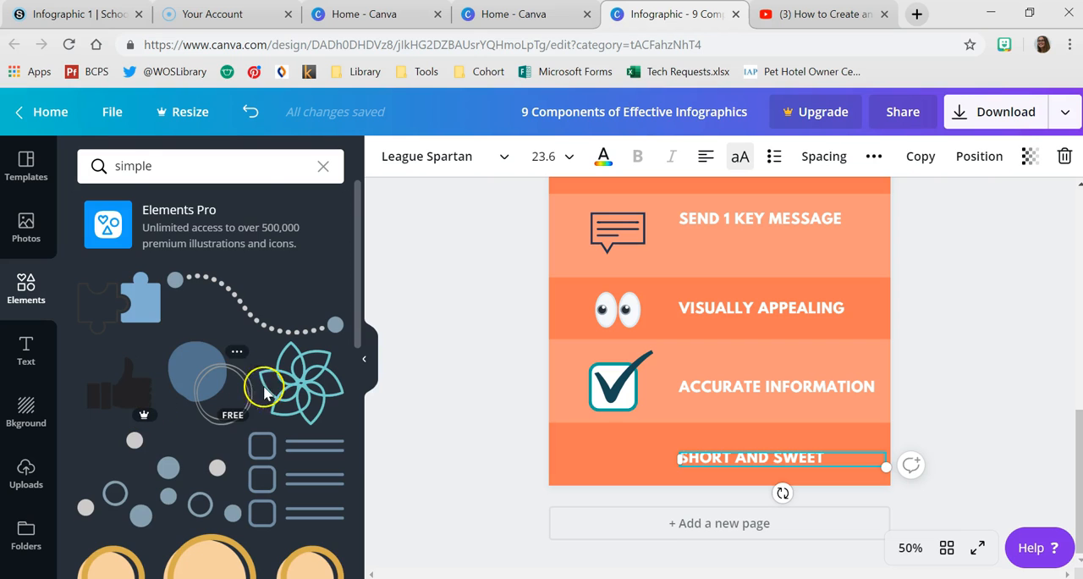
scroll(301, 411, down, 2)
scroll(312, 406, down, 8)
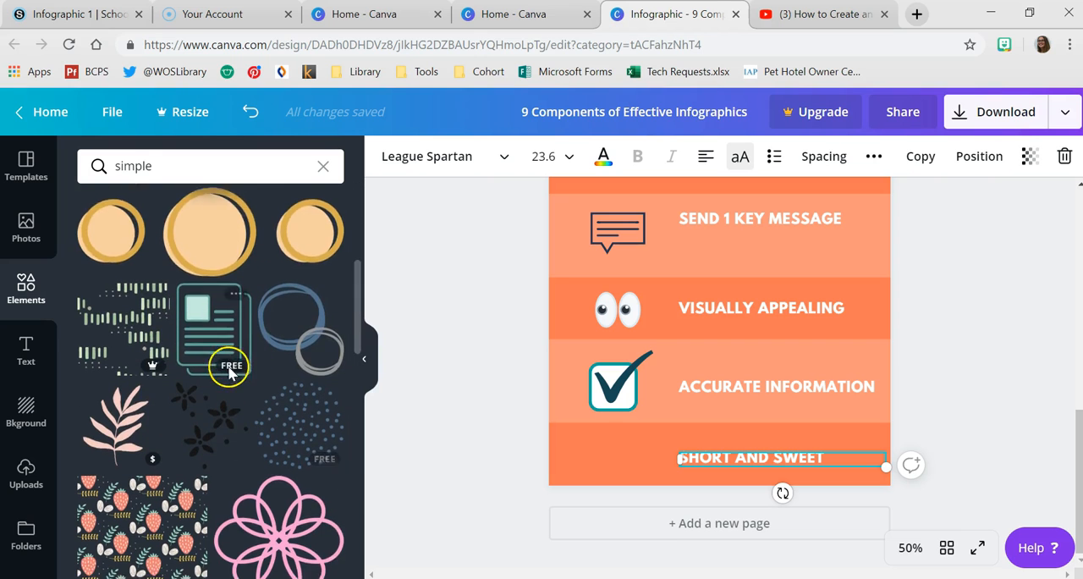
- Search the elements for "thumbs up" and add the free white thumbs-up with the blue cuff to the infographic
click(140, 165)
double_click(144, 165)
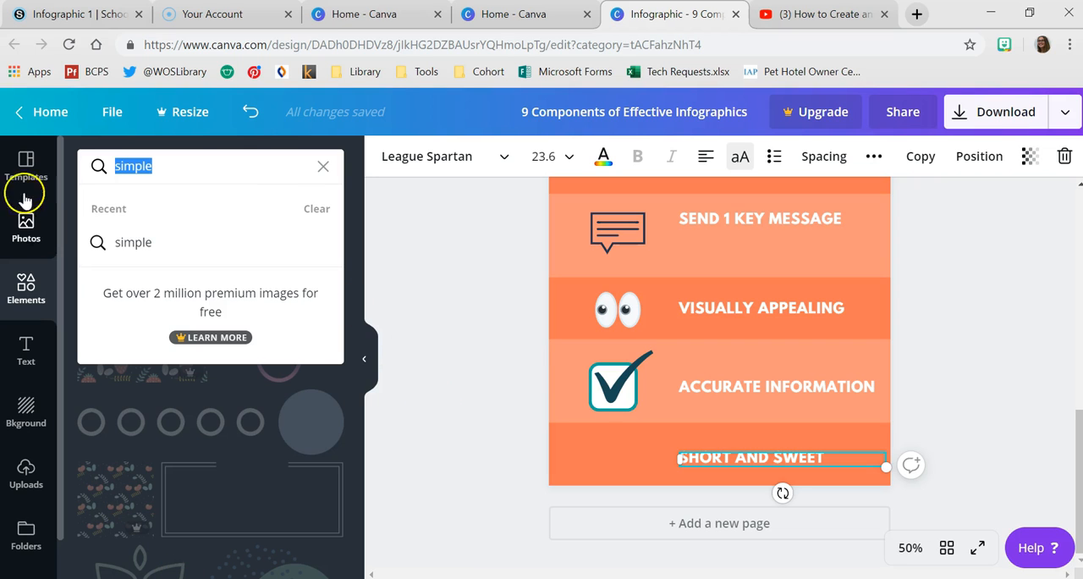
text(thumbs up)
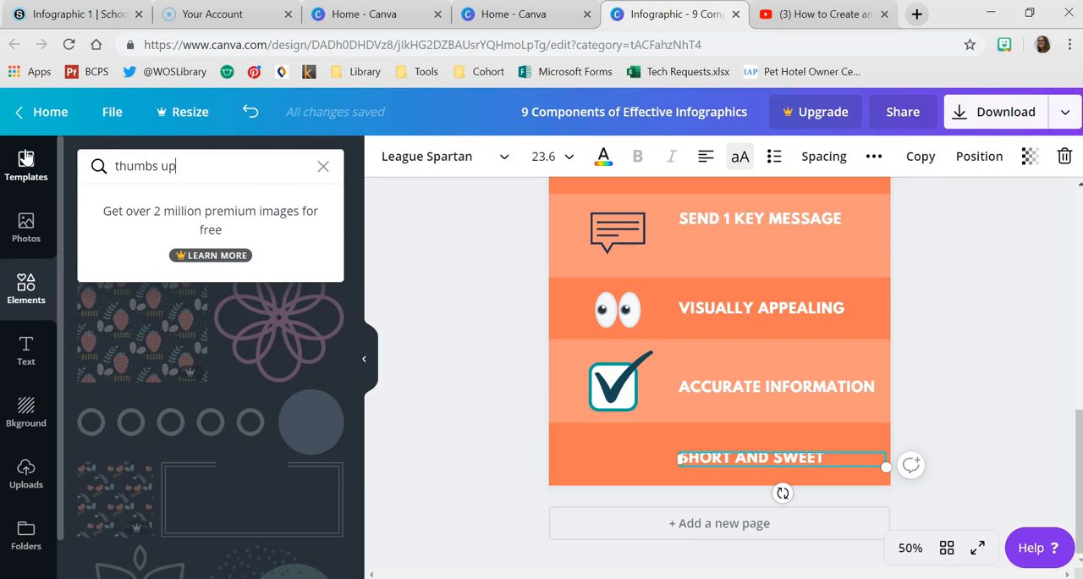
key(Return)
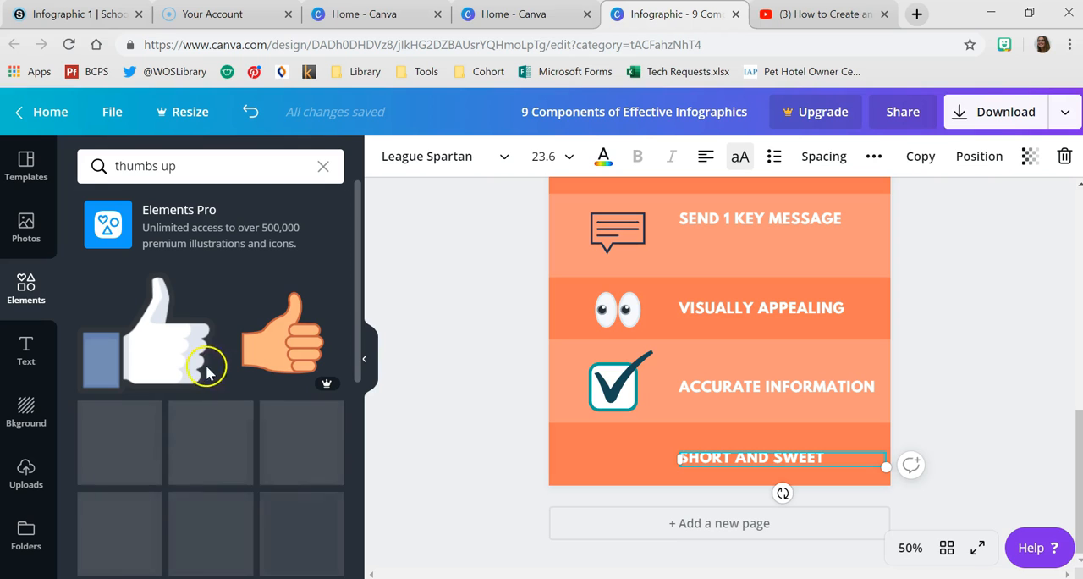
click(581, 380)
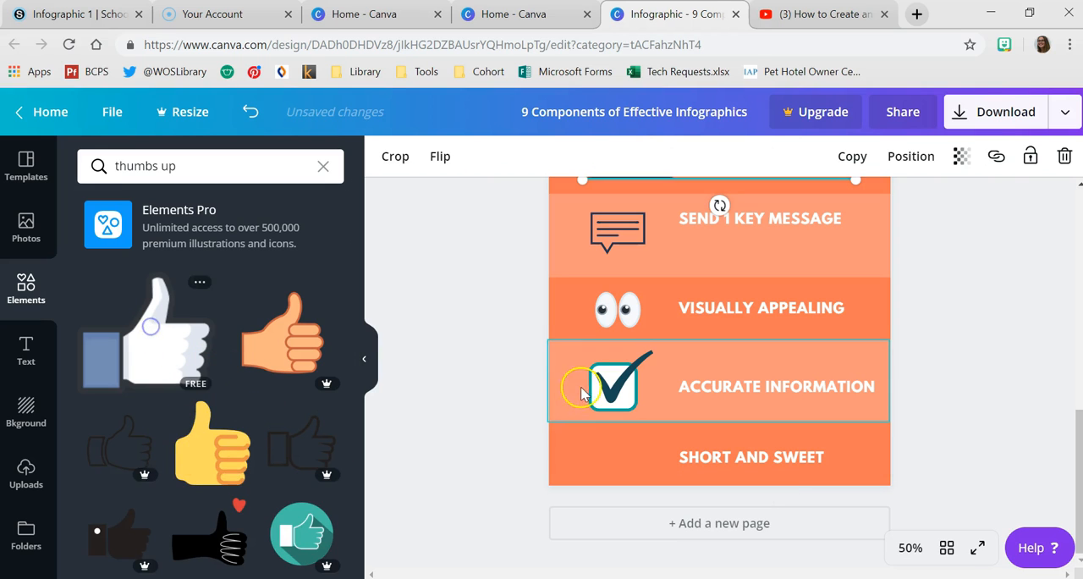
click(814, 339)
scroll(649, 309, up, 3)
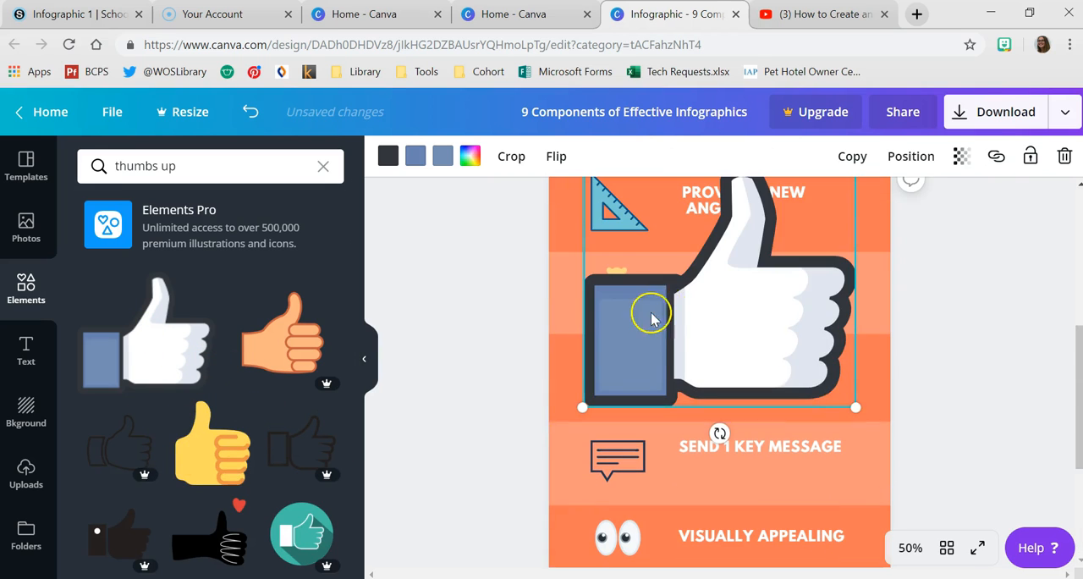
- Shrink the thumbs-up illustration to icon size and place it beside the "SHORT AND SWEET" heading
drag(832, 331, 846, 498)
scroll(840, 484, down, 3)
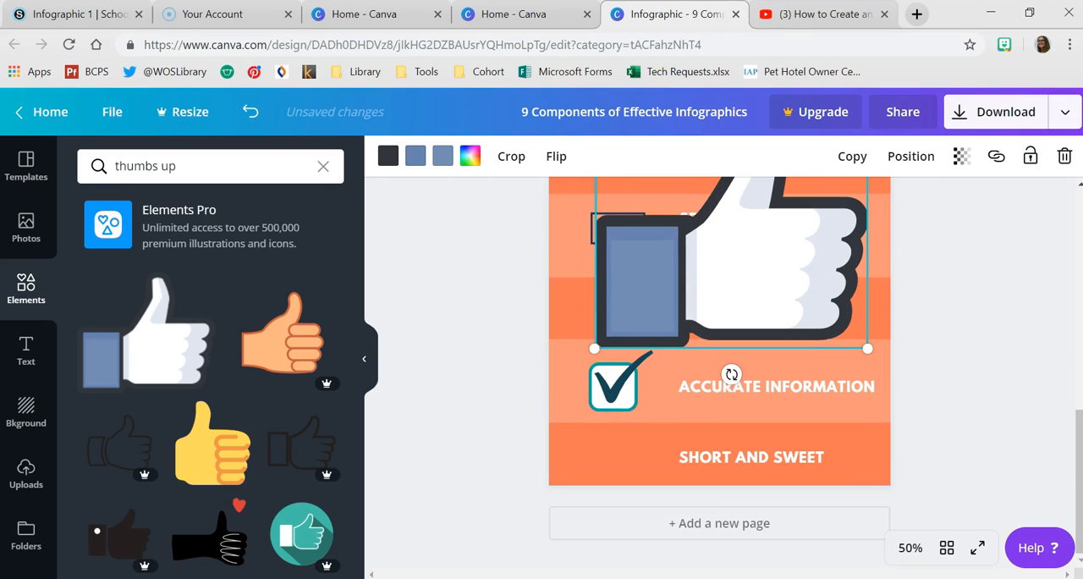
drag(869, 348, 814, 303)
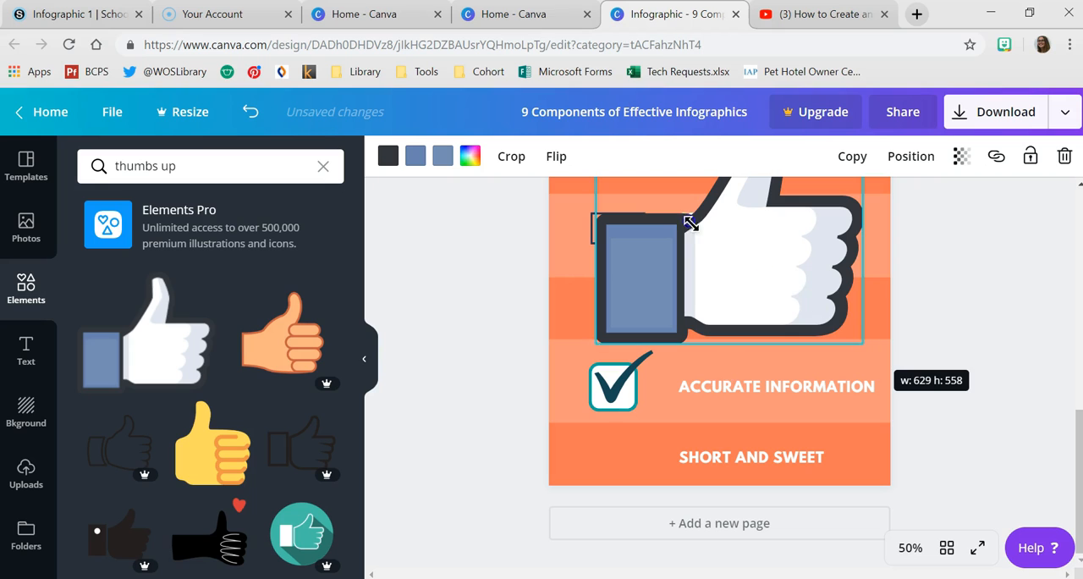
drag(673, 210, 669, 209)
scroll(658, 227, up, 1)
drag(645, 260, 629, 545)
scroll(663, 464, down, 2)
drag(648, 455, 616, 468)
- Examine the whole infographic at 25% zoom with the elements list collapsed
scroll(906, 474, up, 3)
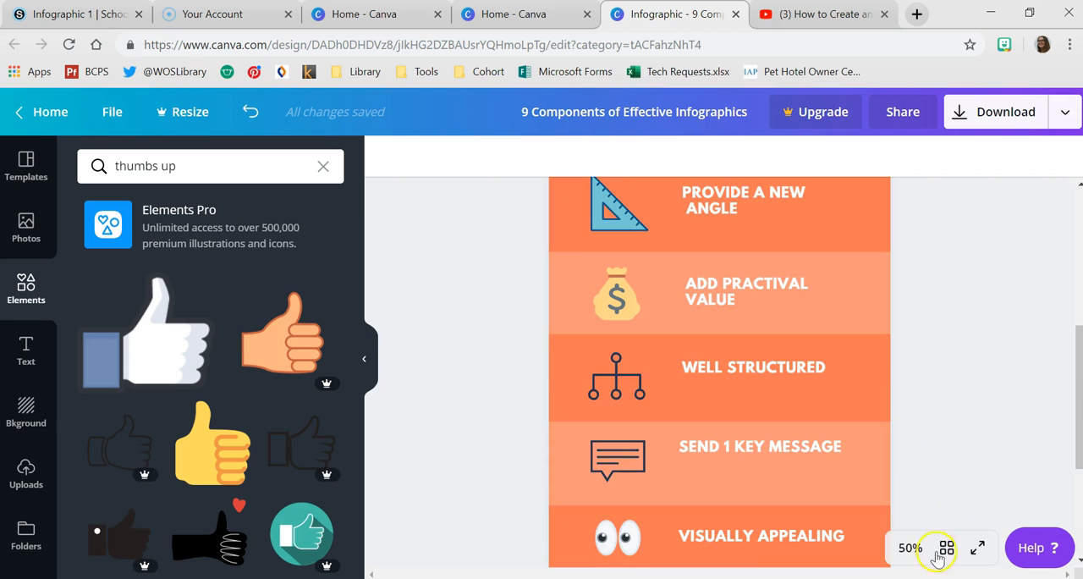
click(904, 548)
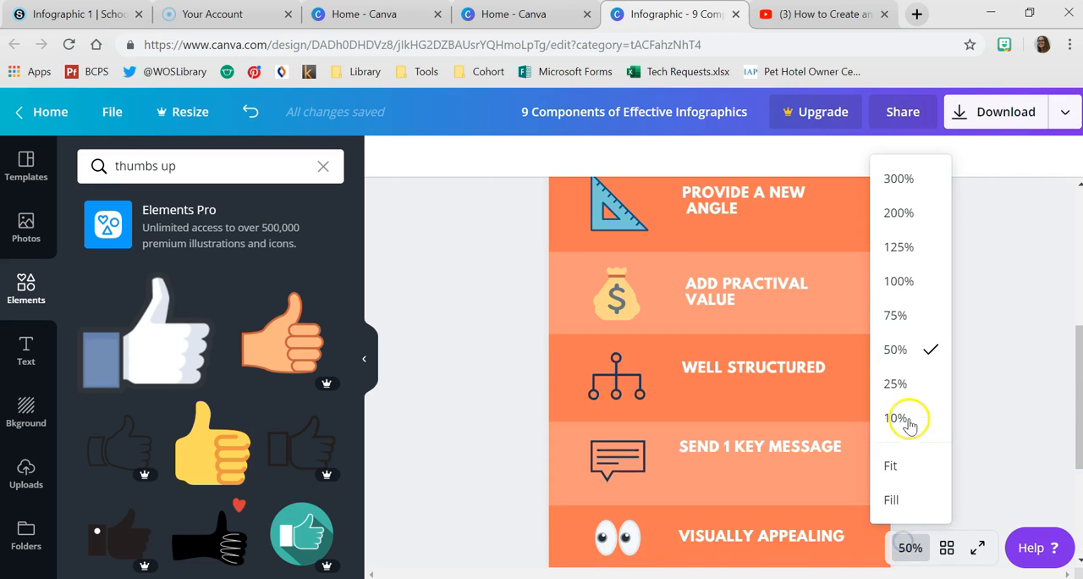
click(919, 250)
click(903, 548)
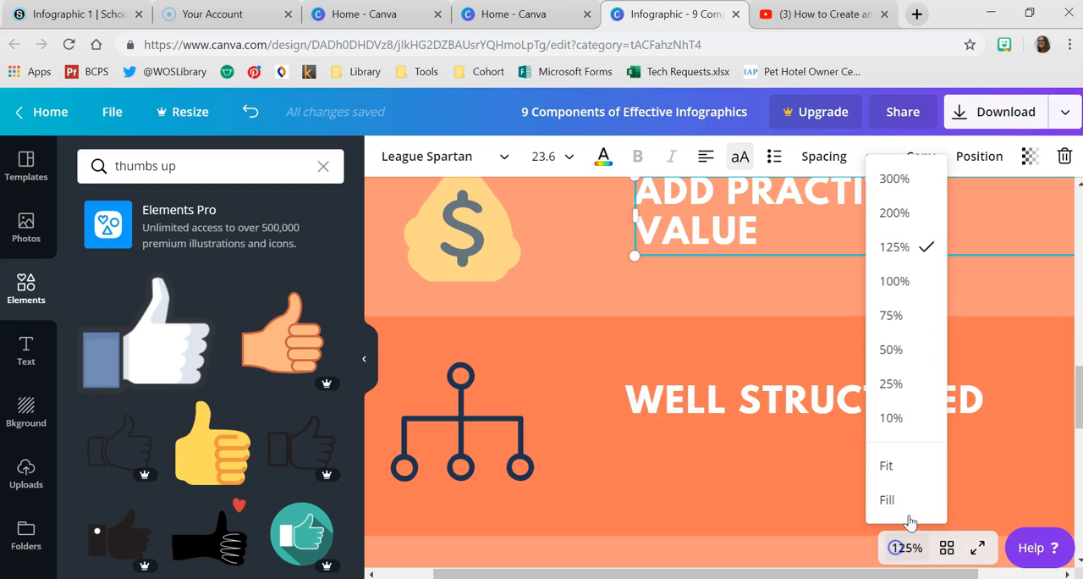
click(891, 385)
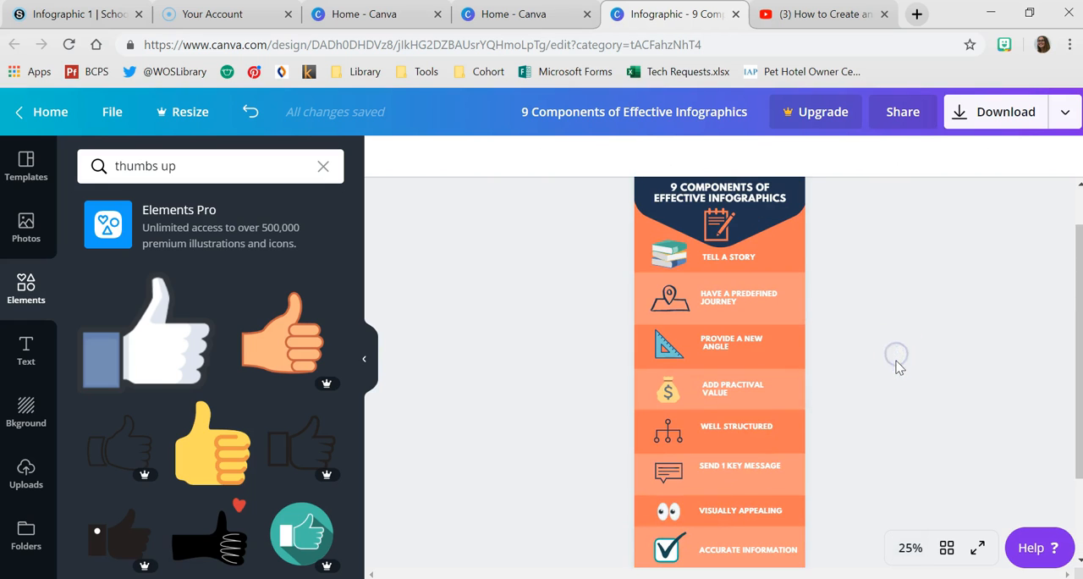
scroll(899, 365, down, 3)
scroll(899, 359, up, 3)
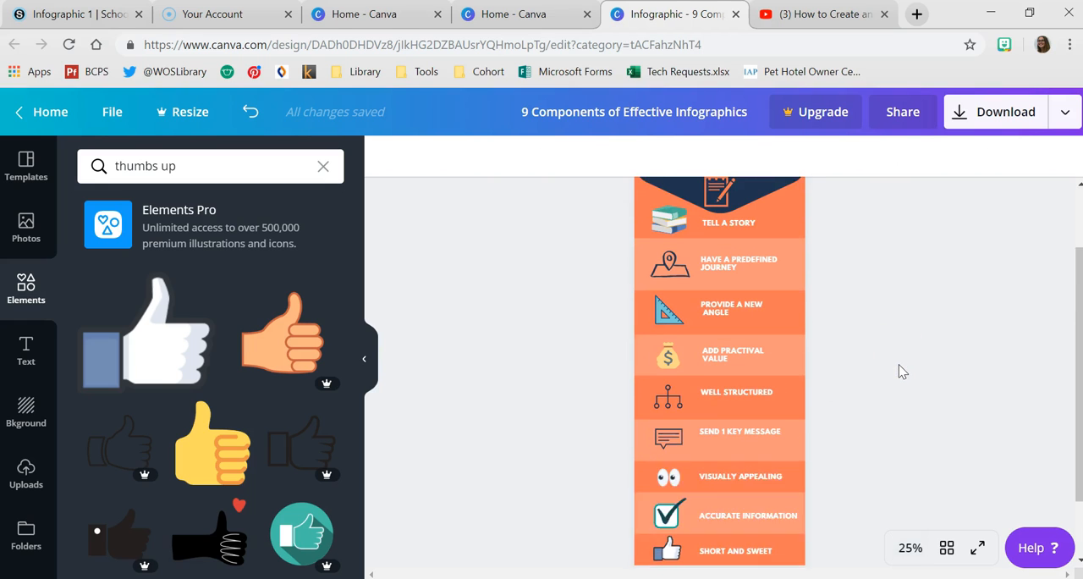
click(369, 362)
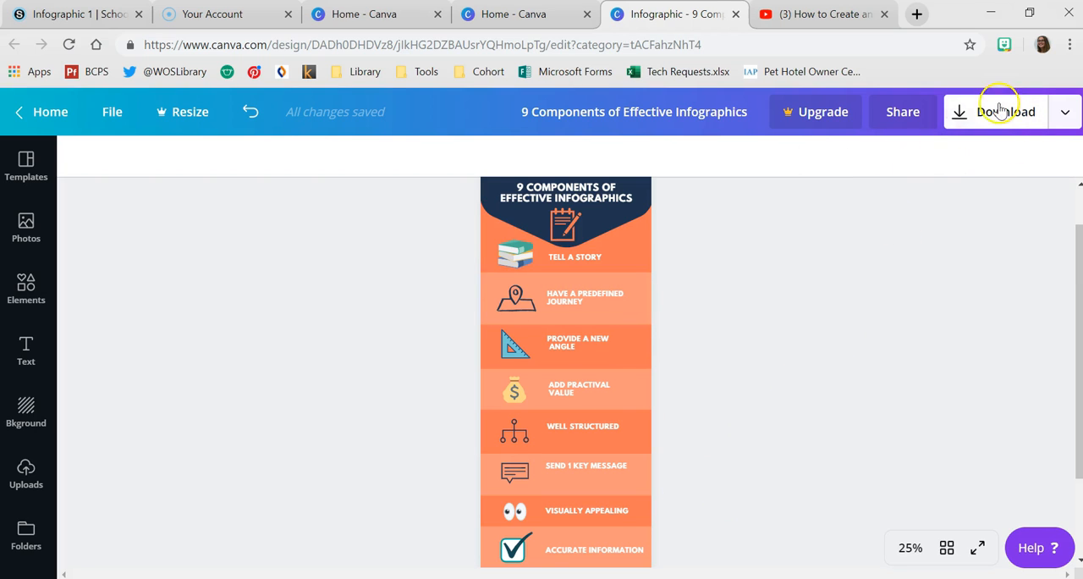
- Open the design's sharing options and examine the invite permissions, keeping "Can edit"
click(904, 112)
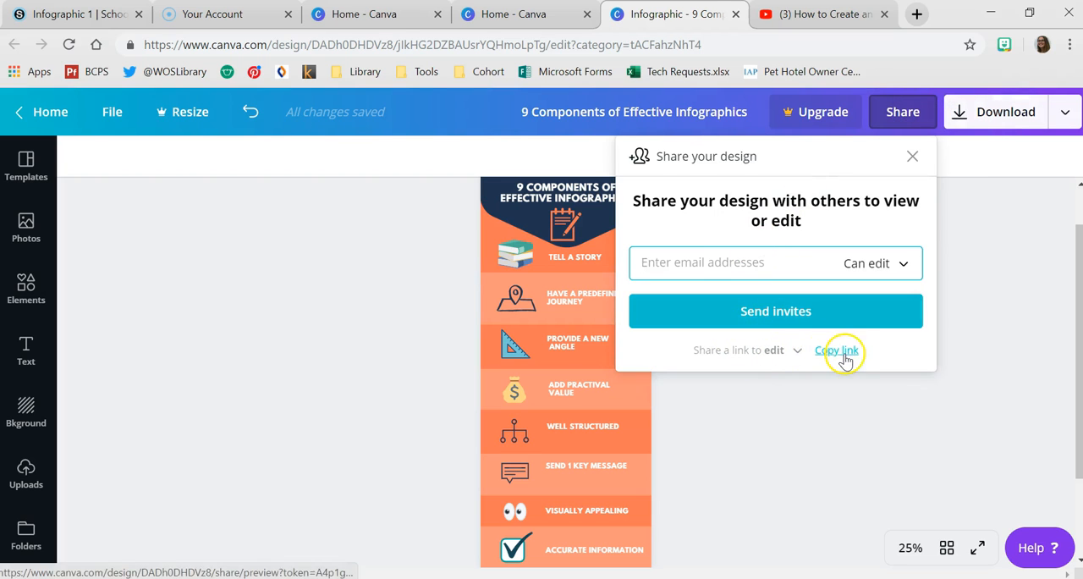
click(876, 266)
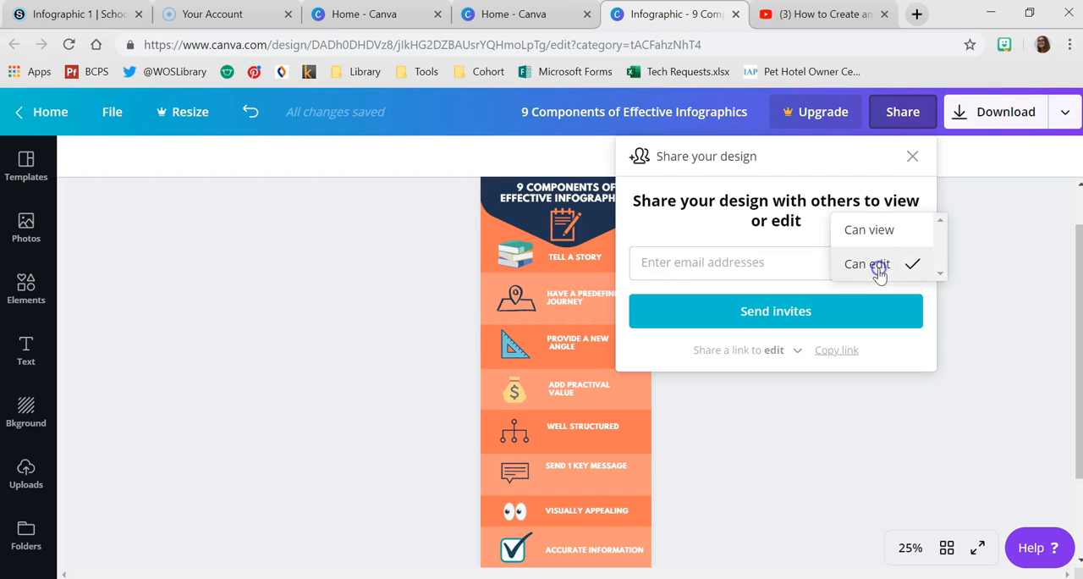
click(872, 266)
- Download the infographic with the file type set to PDF Standard
click(1065, 112)
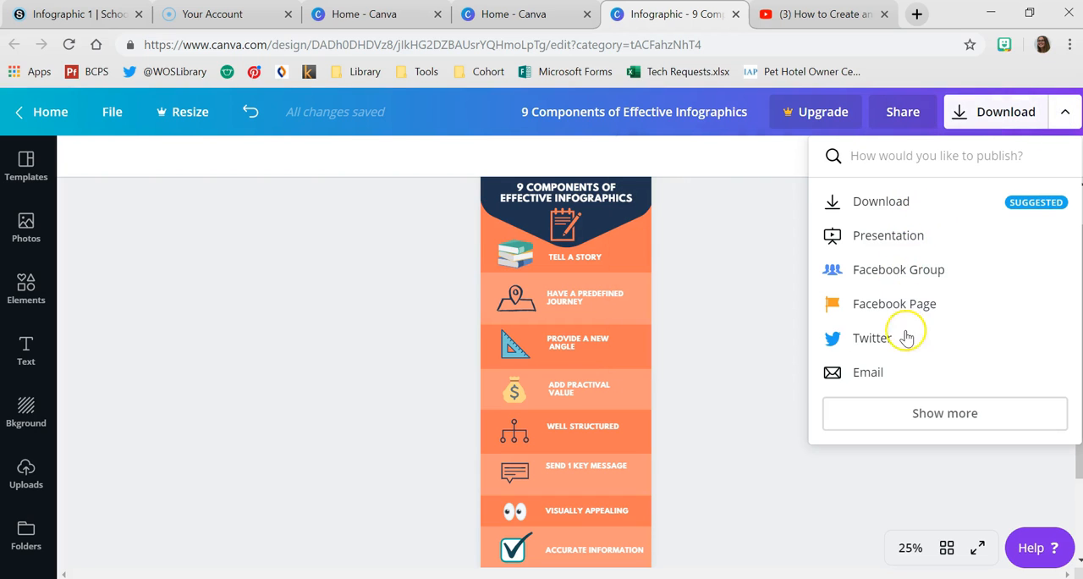
click(922, 200)
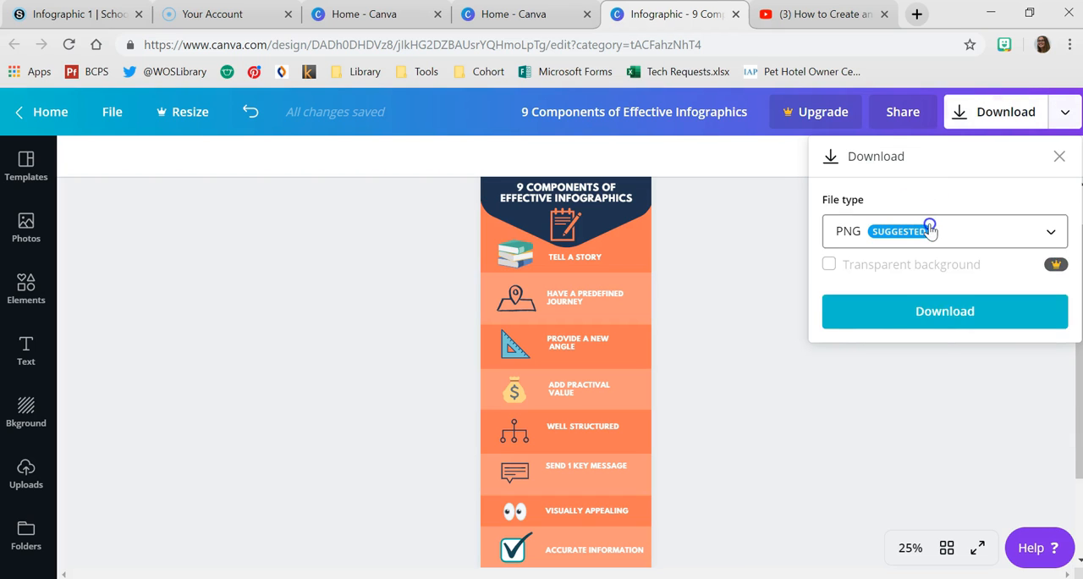
click(929, 226)
click(906, 347)
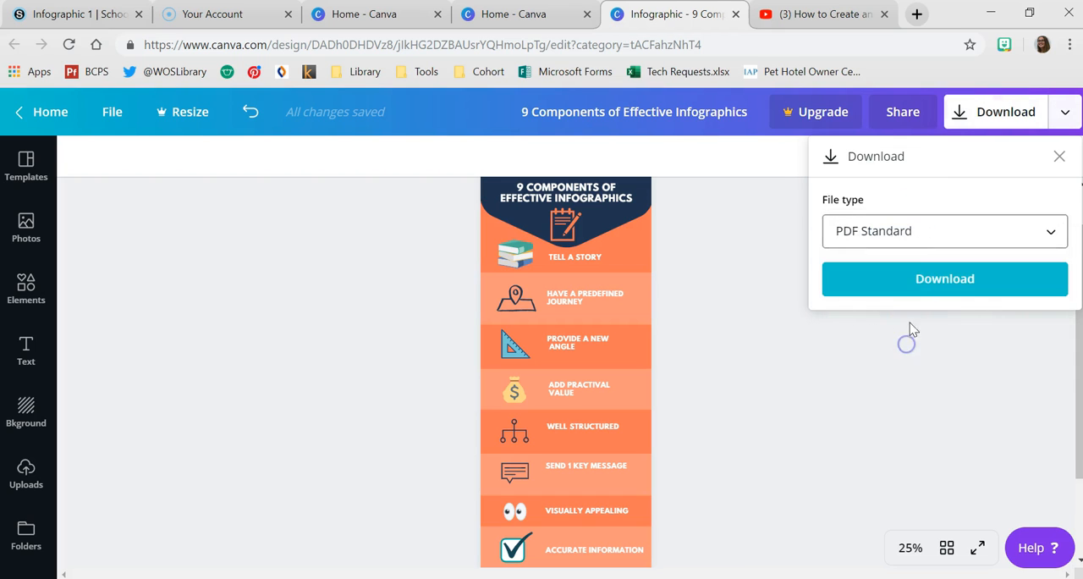
click(911, 281)
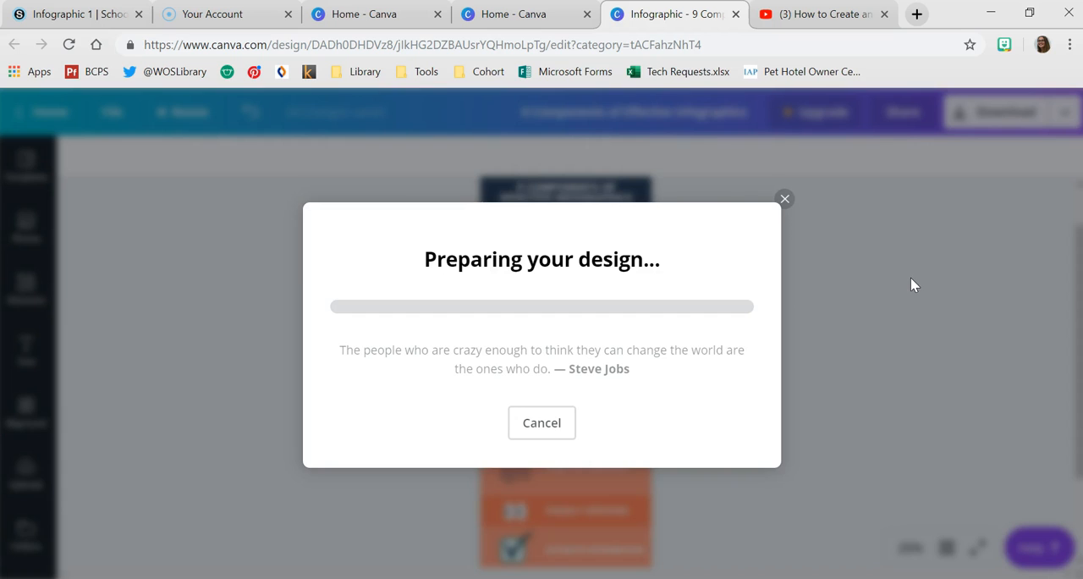
- Open the downloaded infographic PDF in the browser and examine it from start to end, fitted to the page
click(105, 564)
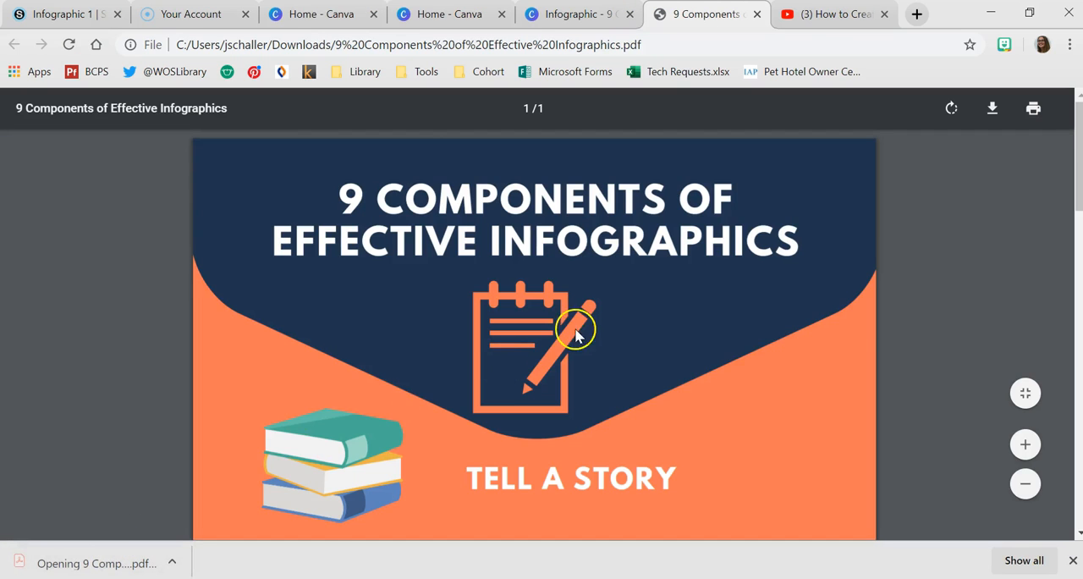
scroll(592, 321, down, 4)
scroll(595, 323, down, 10)
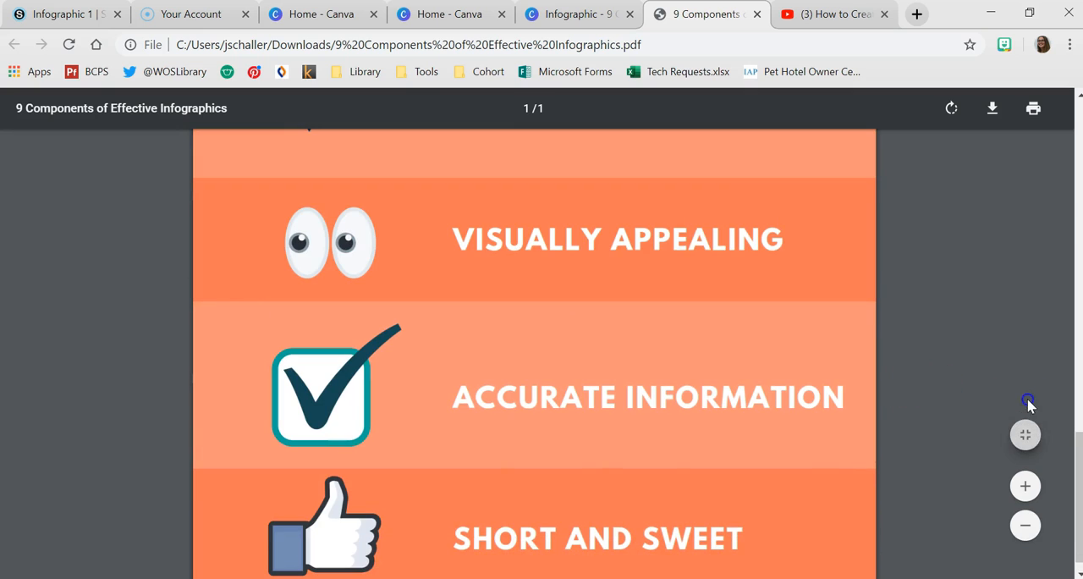
click(1023, 438)
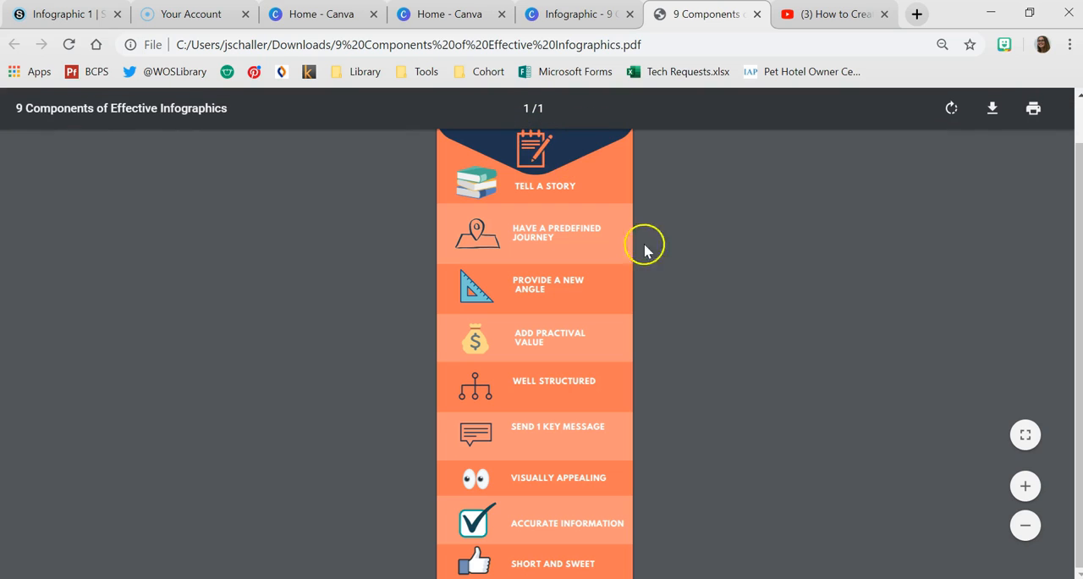